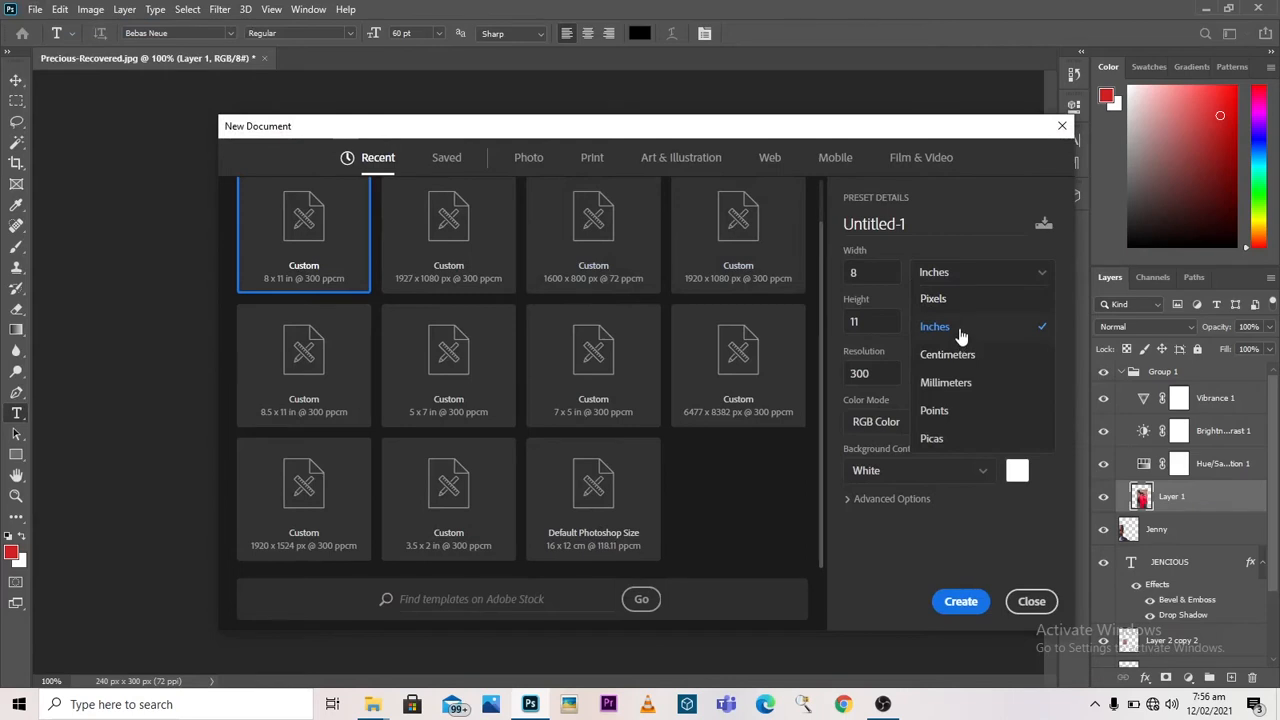
Step: Create a new 8 × 11 inch portrait document at 300 pixels/centimeter, in RGB Color with a white background
{"action": "left_click", "coordinate": [959, 327]}
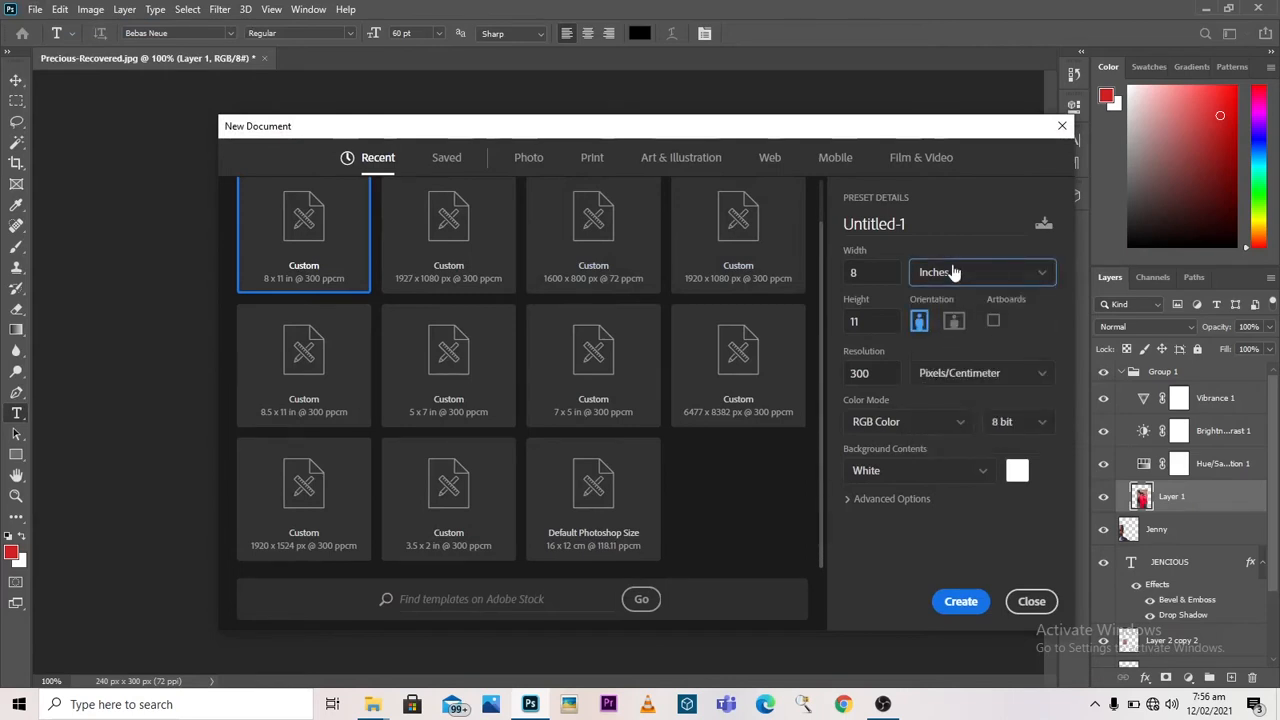
{"action": "left_click", "coordinate": [880, 270]}
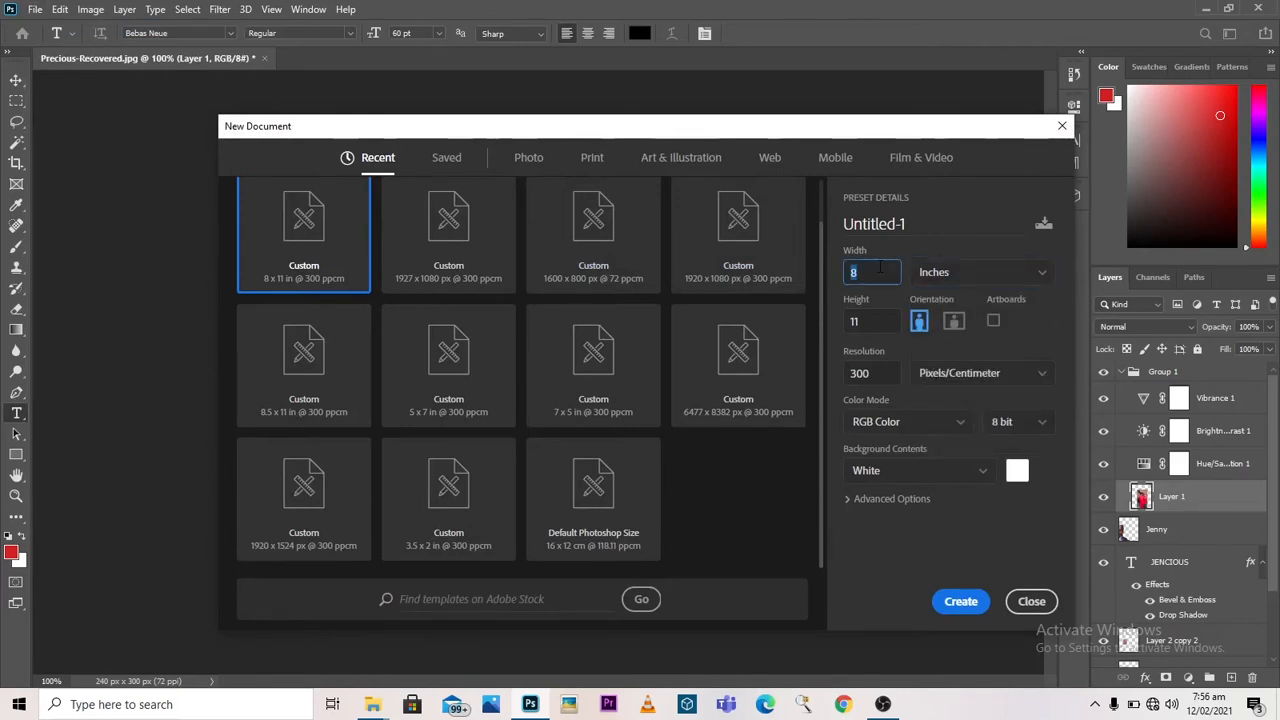
{"action": "left_click", "coordinate": [875, 322]}
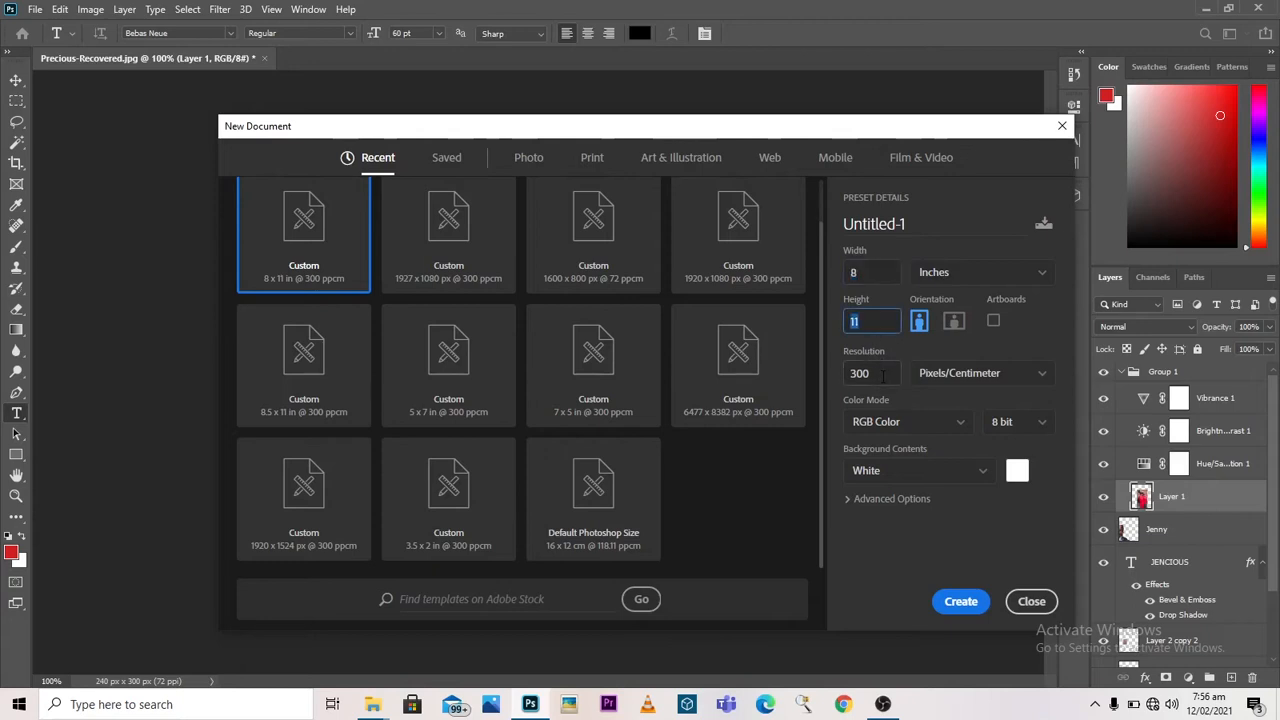
{"action": "left_click", "coordinate": [882, 375]}
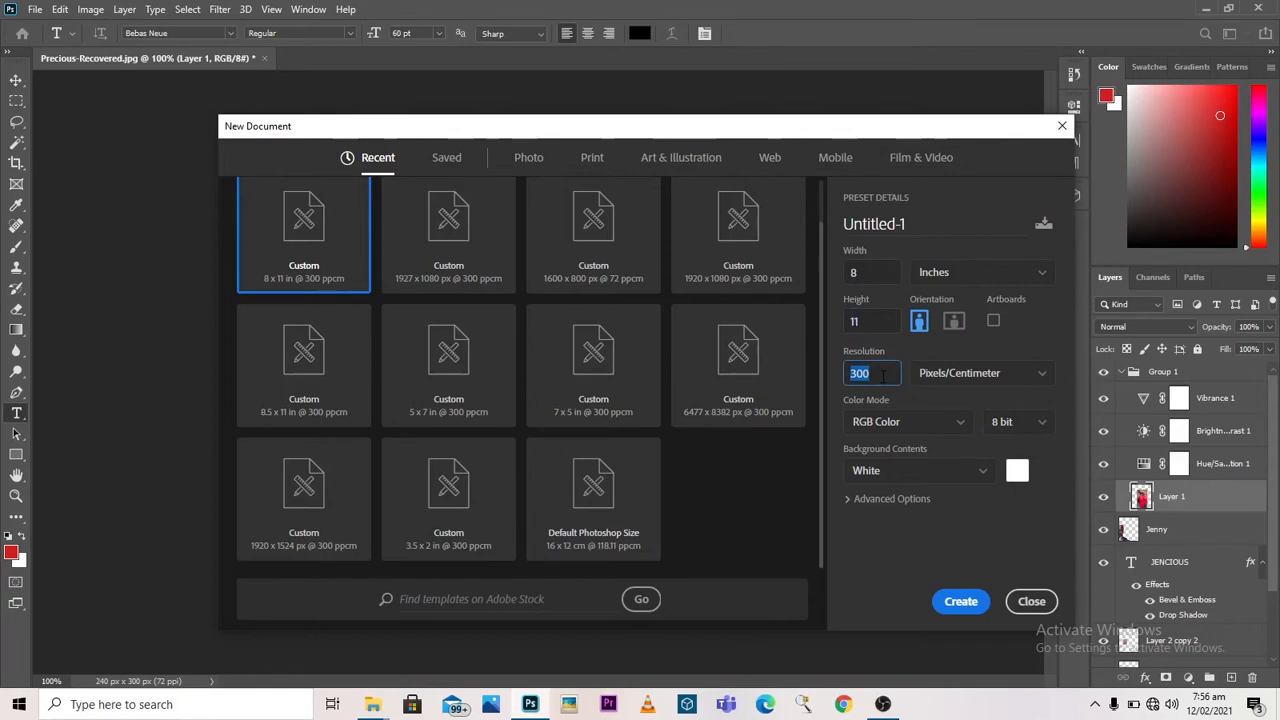
{"action": "left_click", "coordinate": [897, 425]}
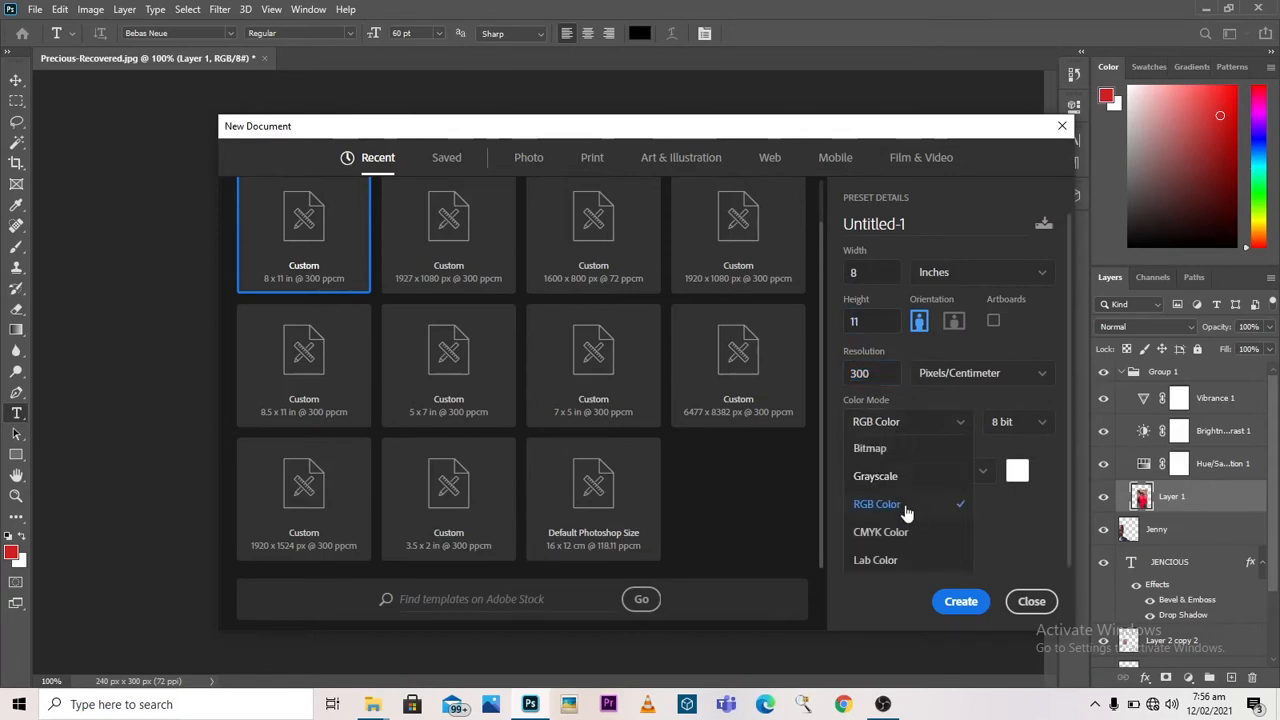
{"action": "left_click", "coordinate": [904, 506]}
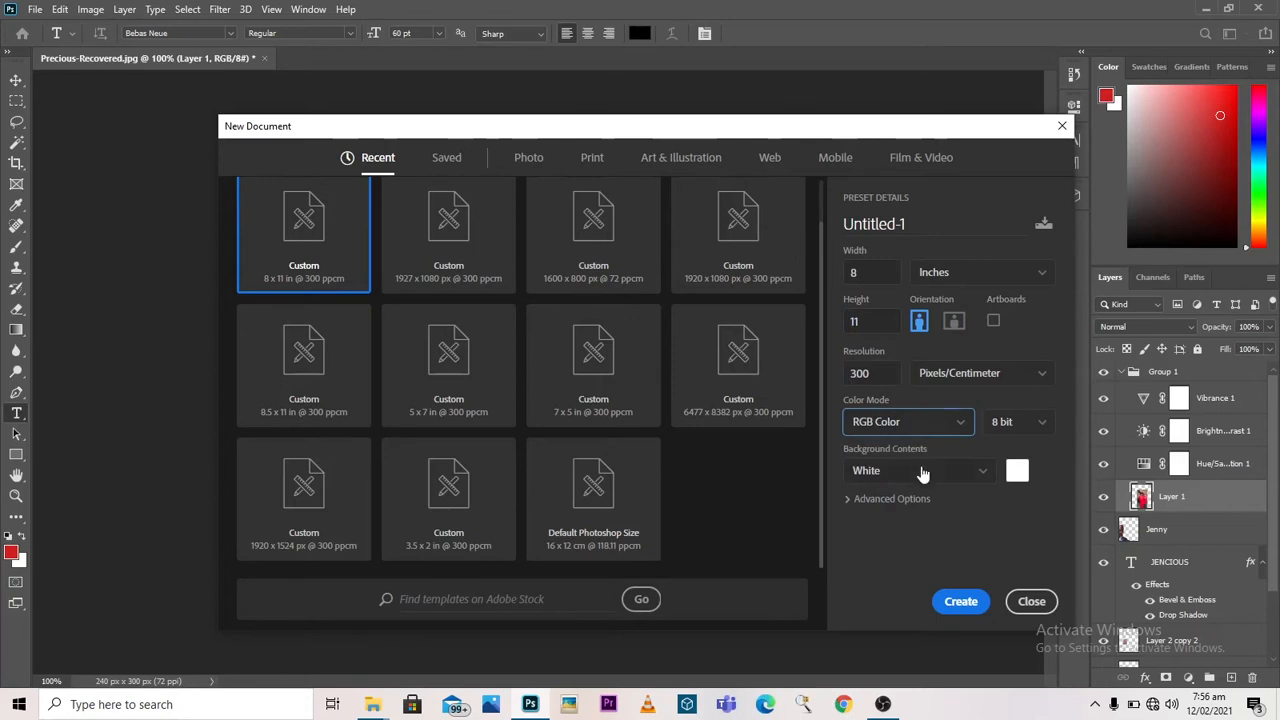
{"action": "left_click", "coordinate": [963, 611]}
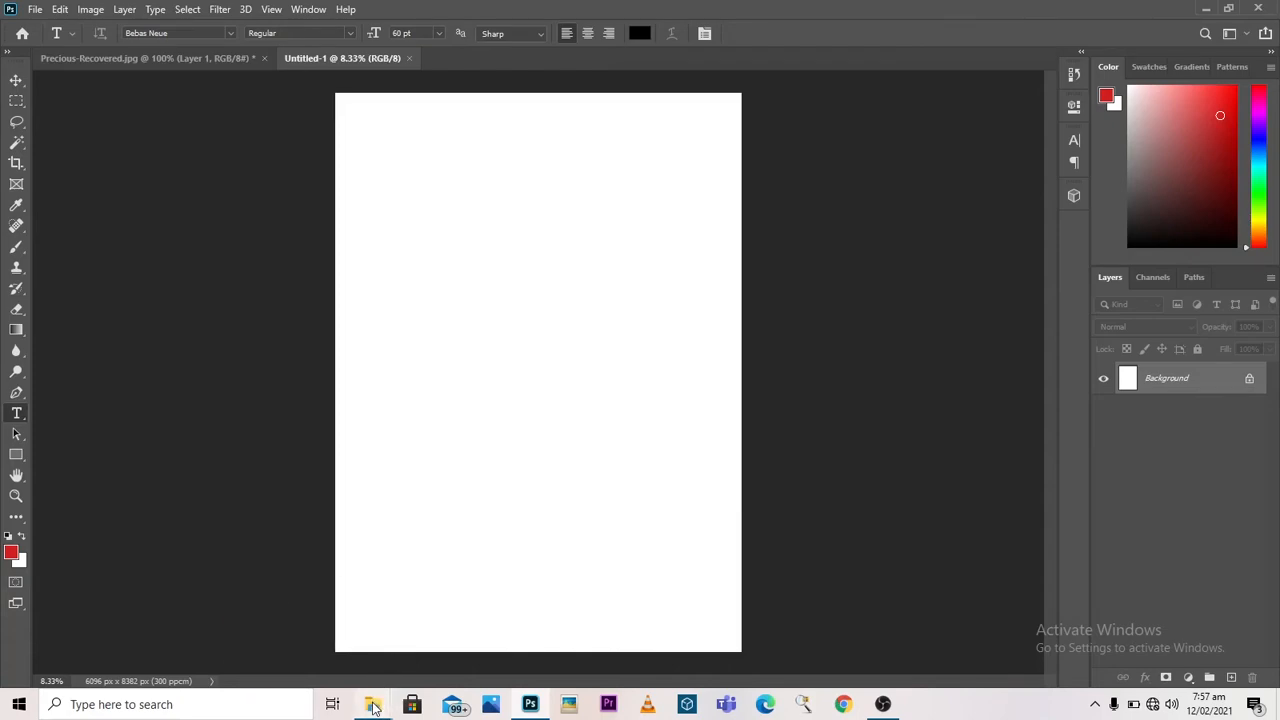
Step: Place the Mediamusicart logo image from the Downloads folder into the new document, slightly above the page centre
{"action": "mouse_move", "coordinate": [373, 707]}
{"action": "left_click", "coordinate": [320, 630]}
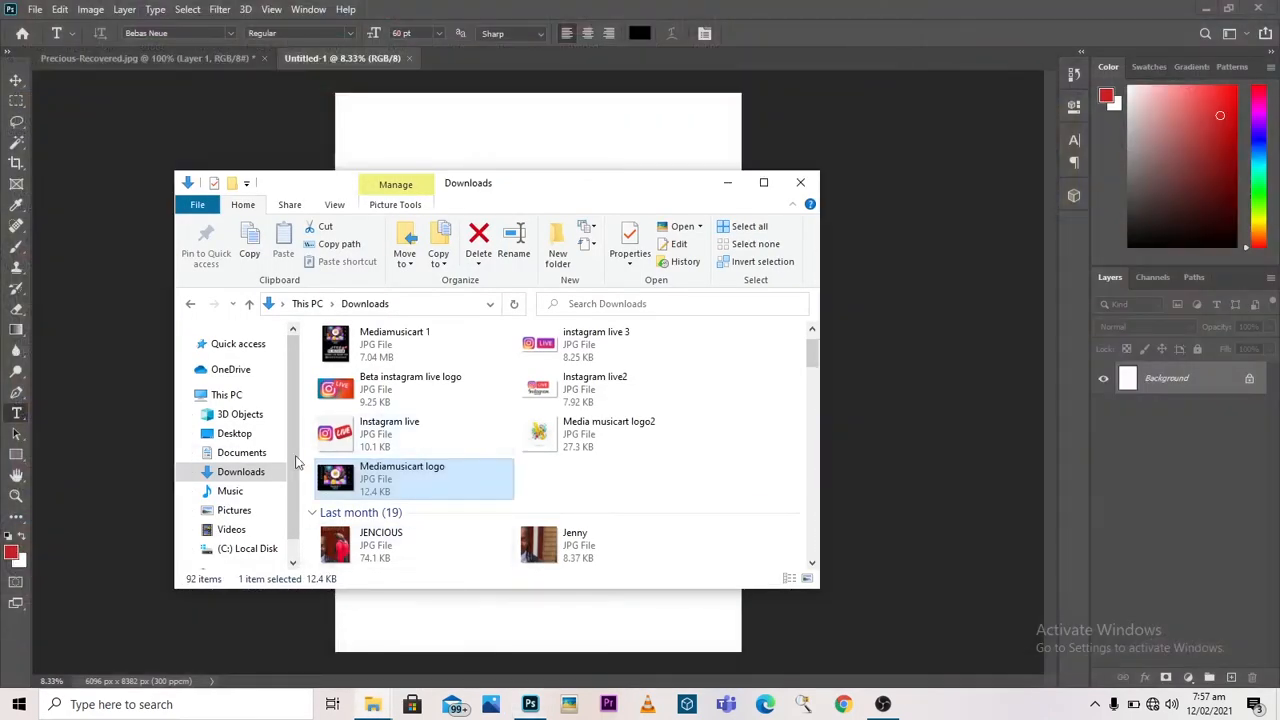
{"action": "left_click", "coordinate": [257, 474]}
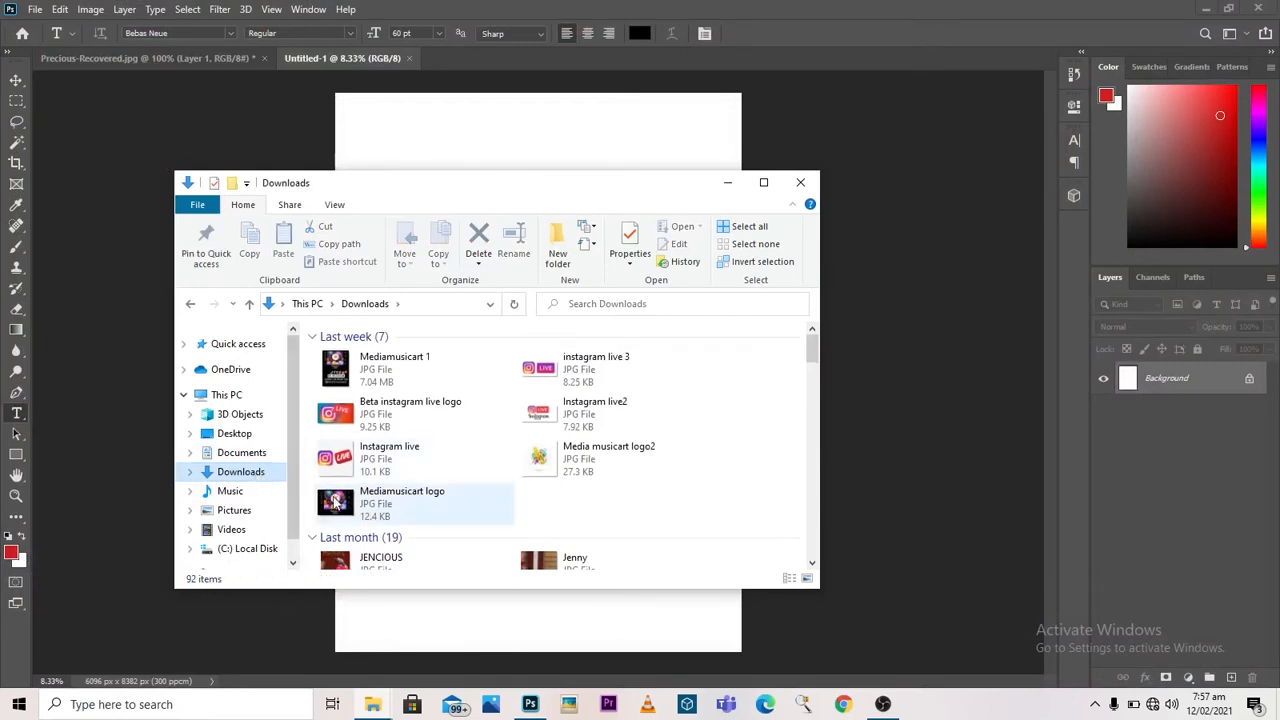
{"action": "left_click", "coordinate": [335, 500]}
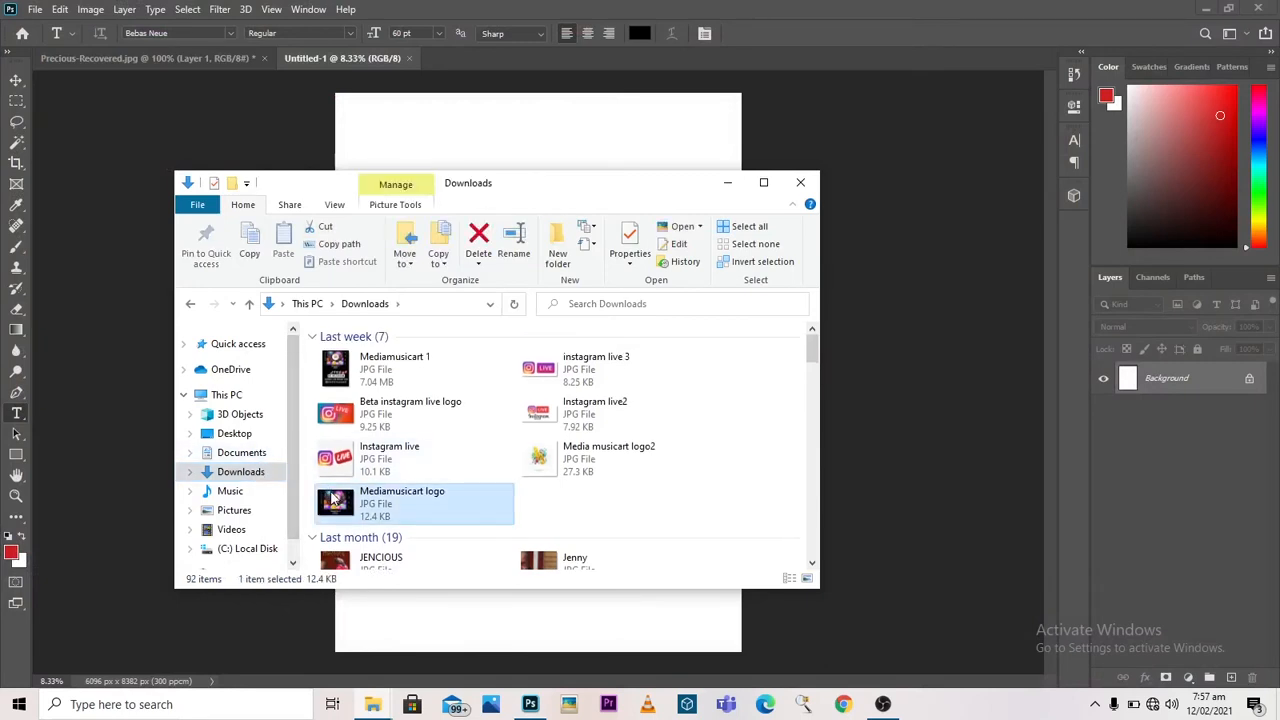
{"action": "left_click_drag", "start_coordinate": [335, 500], "coordinate": [518, 155]}
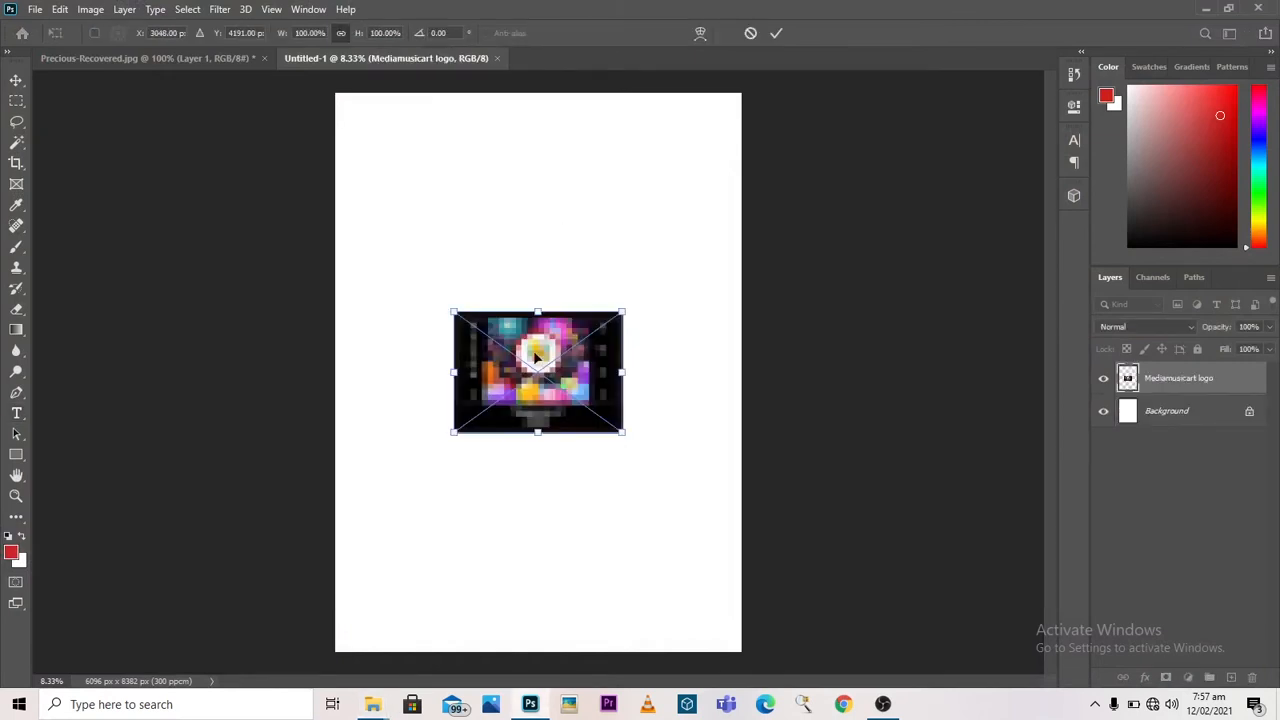
{"action": "left_click_drag", "start_coordinate": [536, 355], "coordinate": [543, 318]}
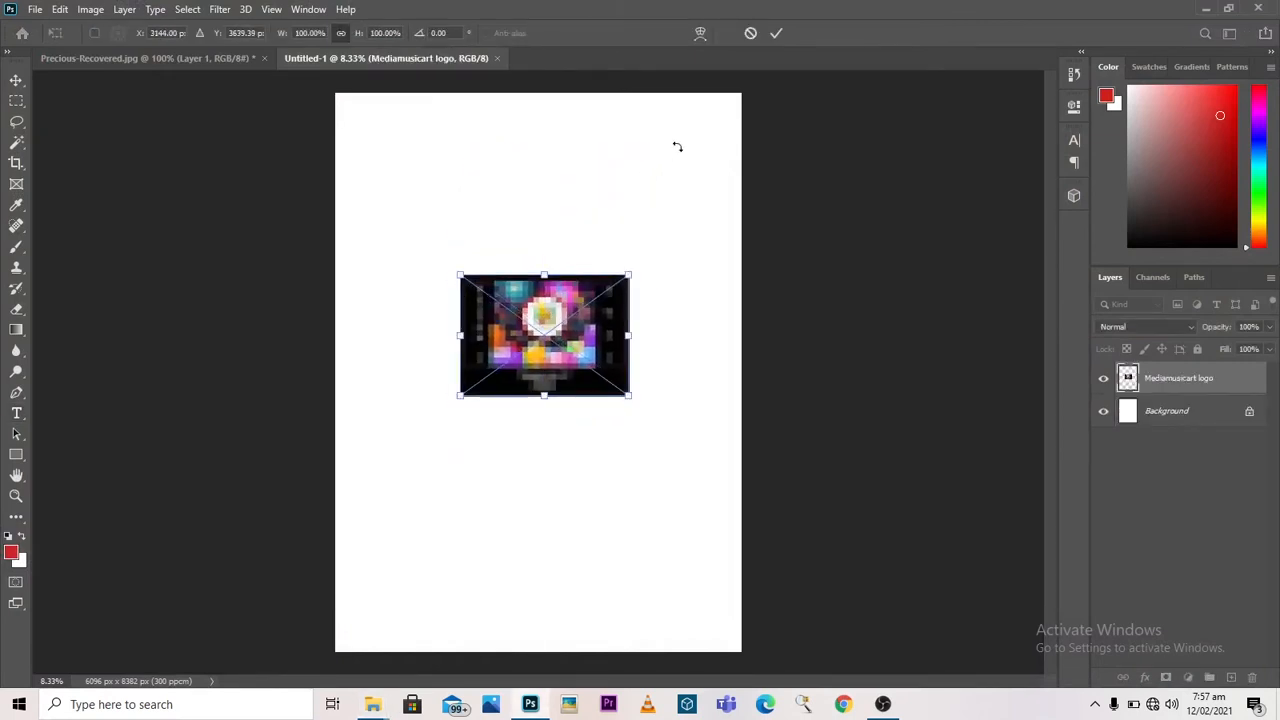
{"action": "left_click", "coordinate": [775, 36]}
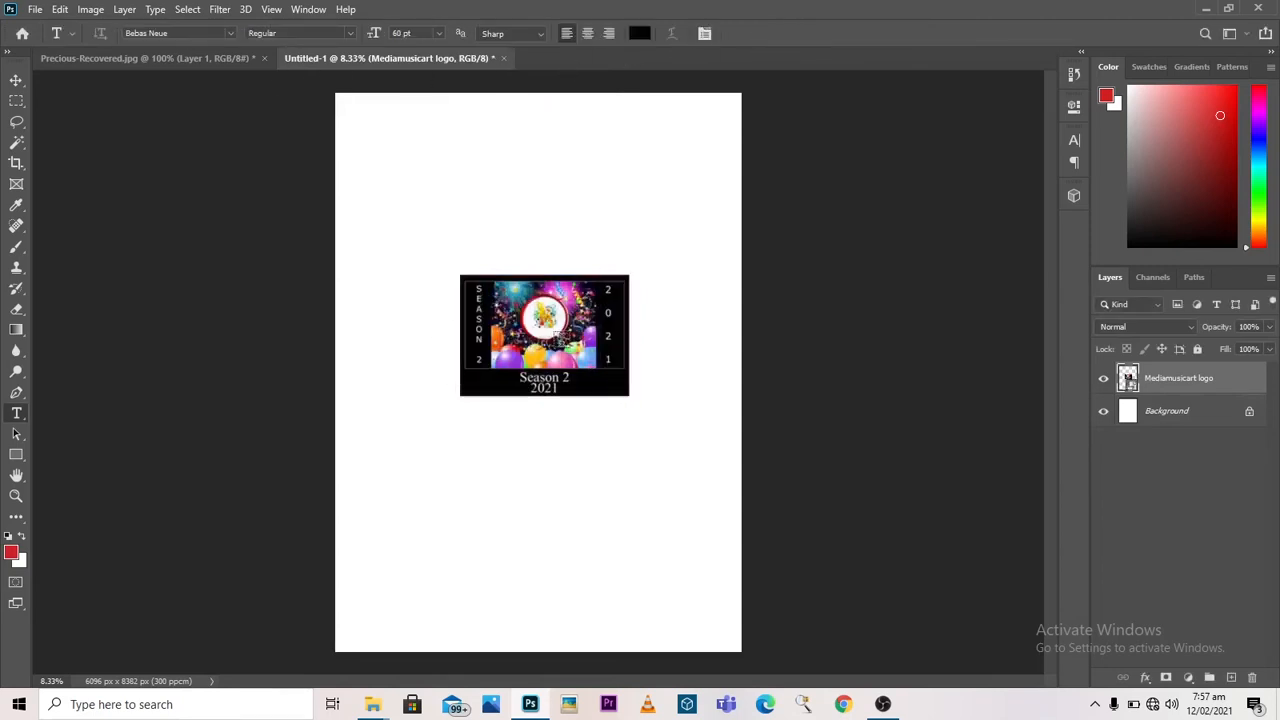
Step: Free Transform the logo image to about 240% and fit it across the full page width at the upper edge
{"action": "left_click", "coordinate": [35, 10]}
{"action": "mouse_move", "coordinate": [50, 12]}
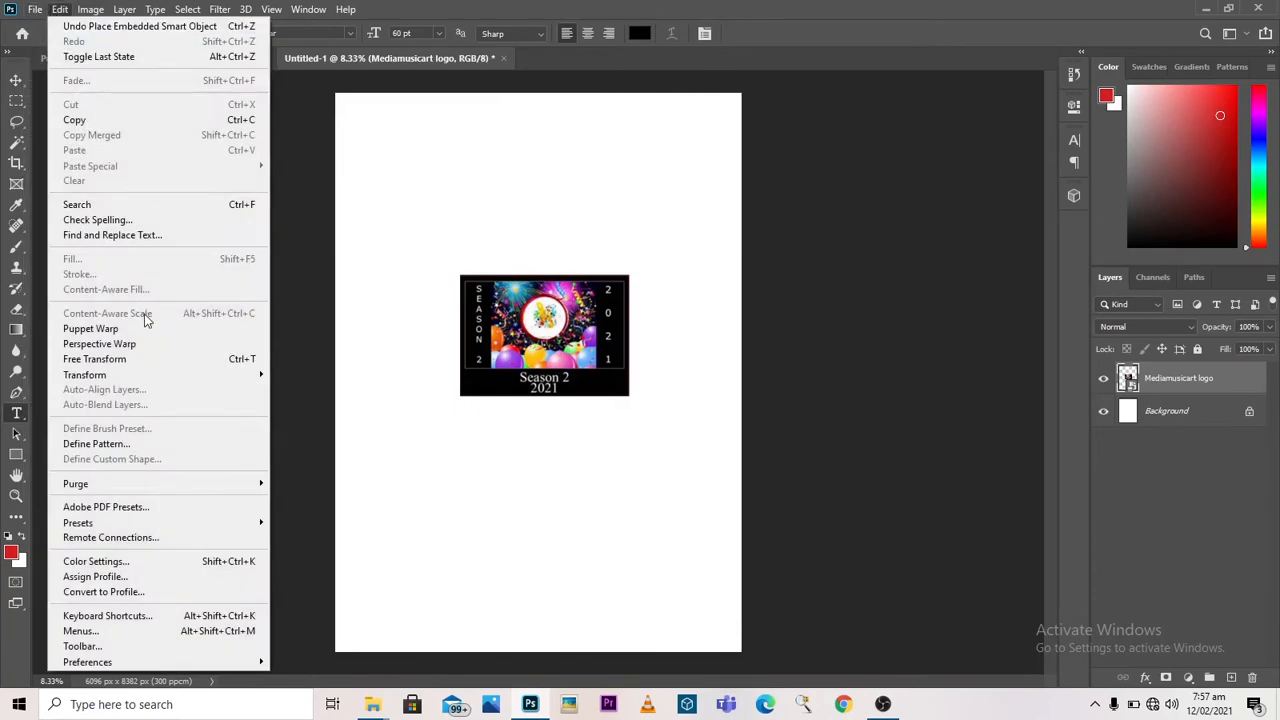
{"action": "left_click", "coordinate": [155, 360]}
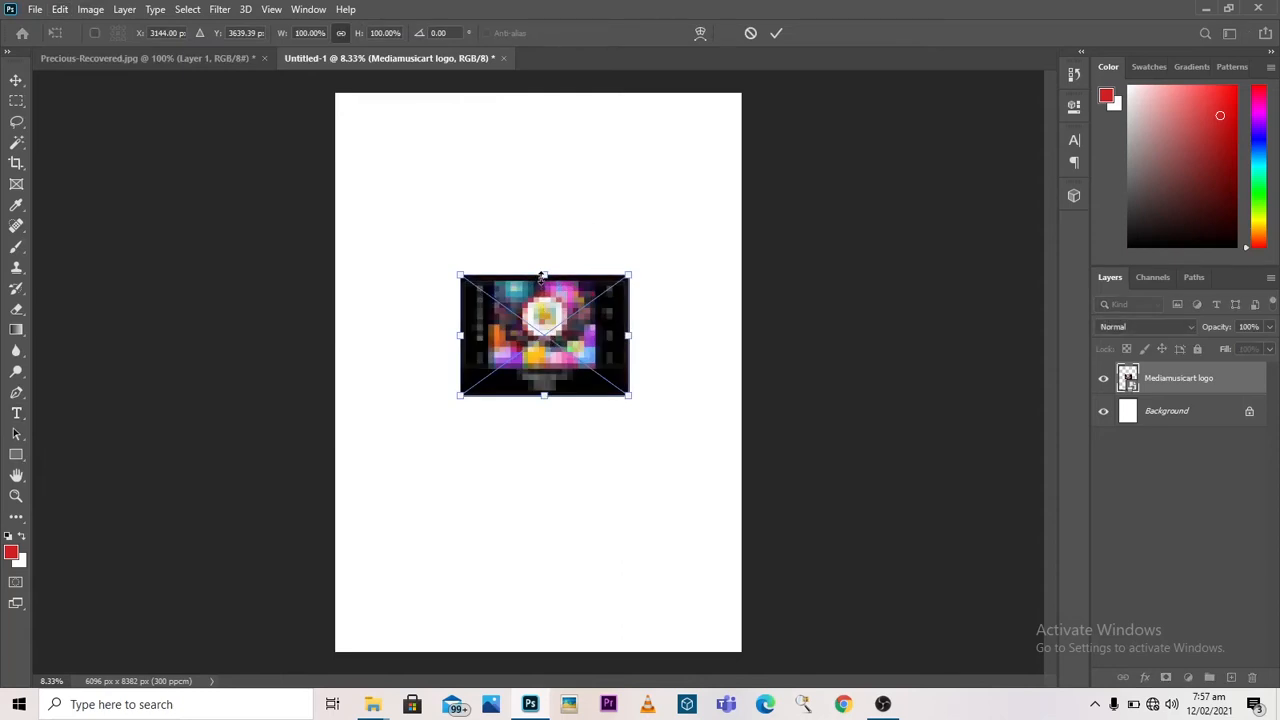
{"action": "left_click_drag", "start_coordinate": [541, 276], "coordinate": [557, 126]}
{"action": "left_click_drag", "start_coordinate": [543, 306], "coordinate": [540, 263]}
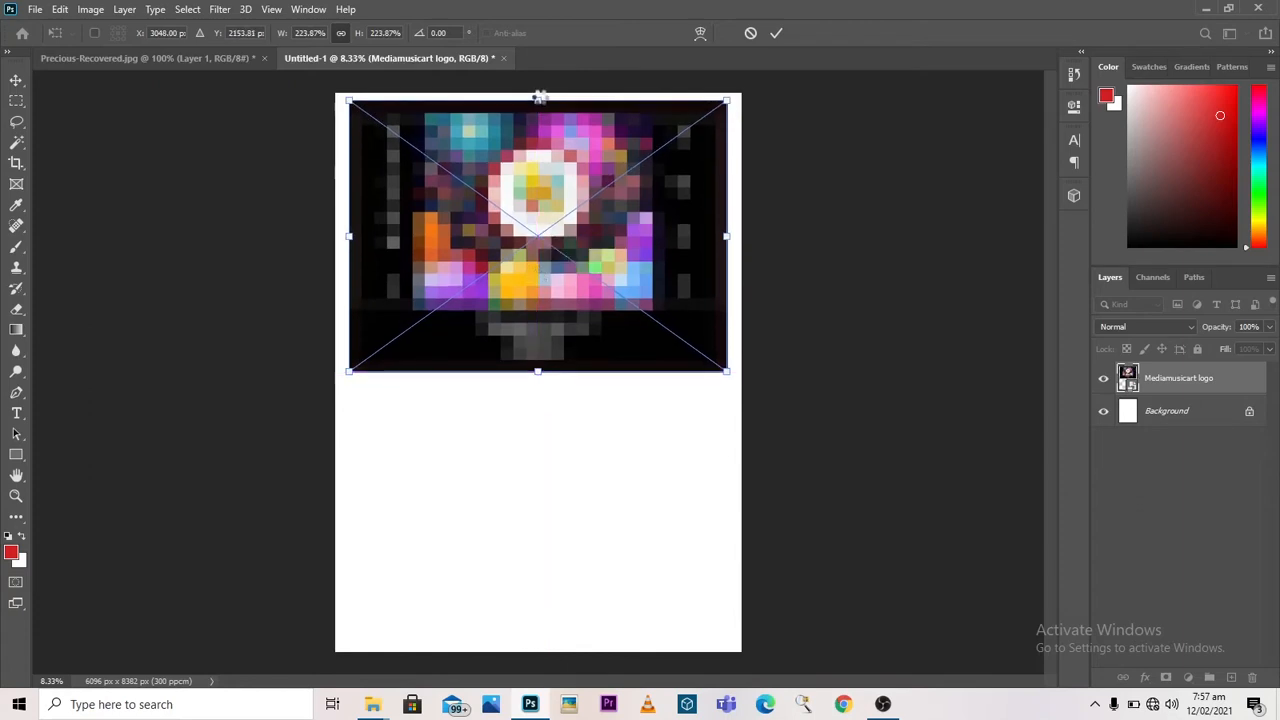
{"action": "left_click_drag", "start_coordinate": [538, 100], "coordinate": [540, 92]}
{"action": "left_click_drag", "start_coordinate": [542, 149], "coordinate": [543, 161]}
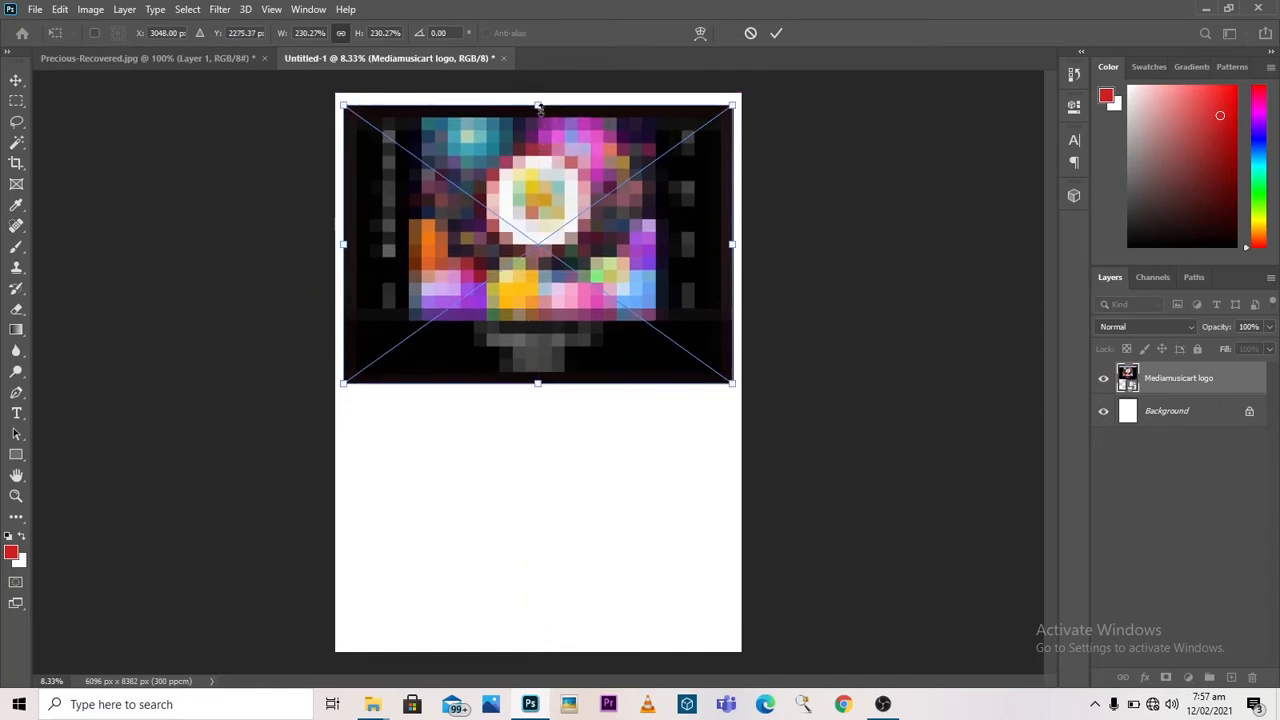
{"action": "left_click_drag", "start_coordinate": [540, 103], "coordinate": [540, 92]}
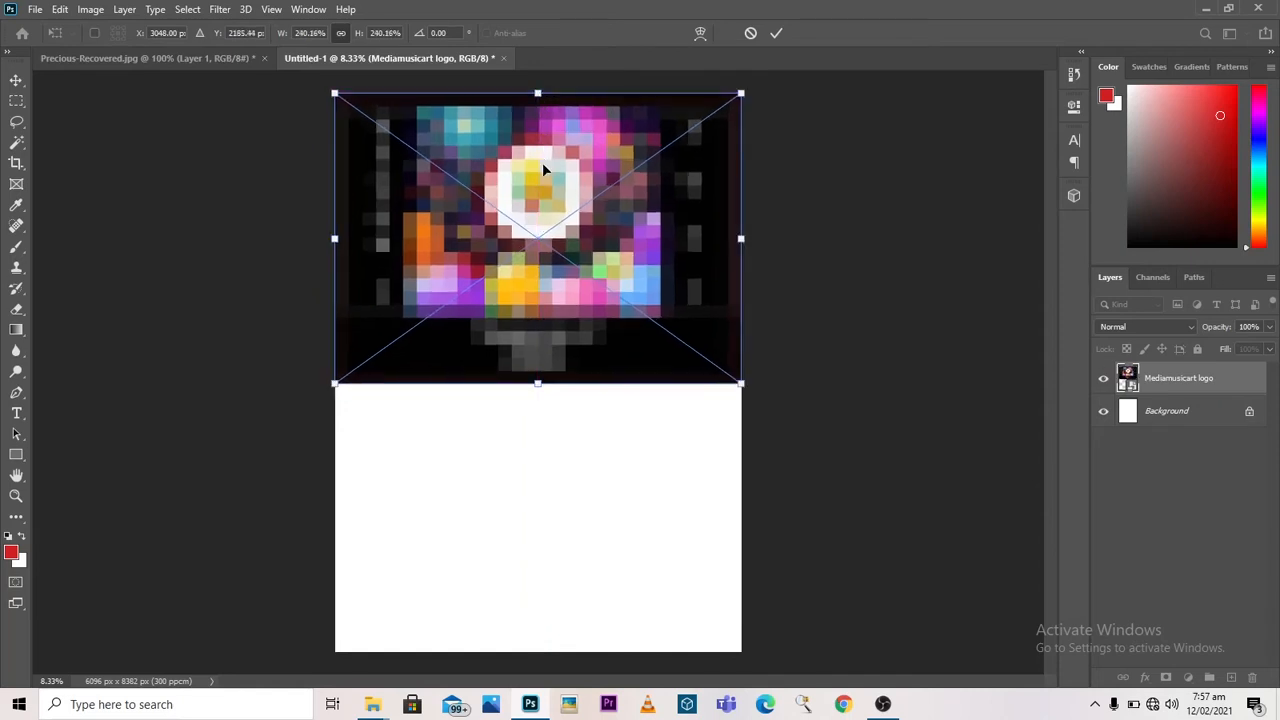
{"action": "left_click", "coordinate": [771, 37]}
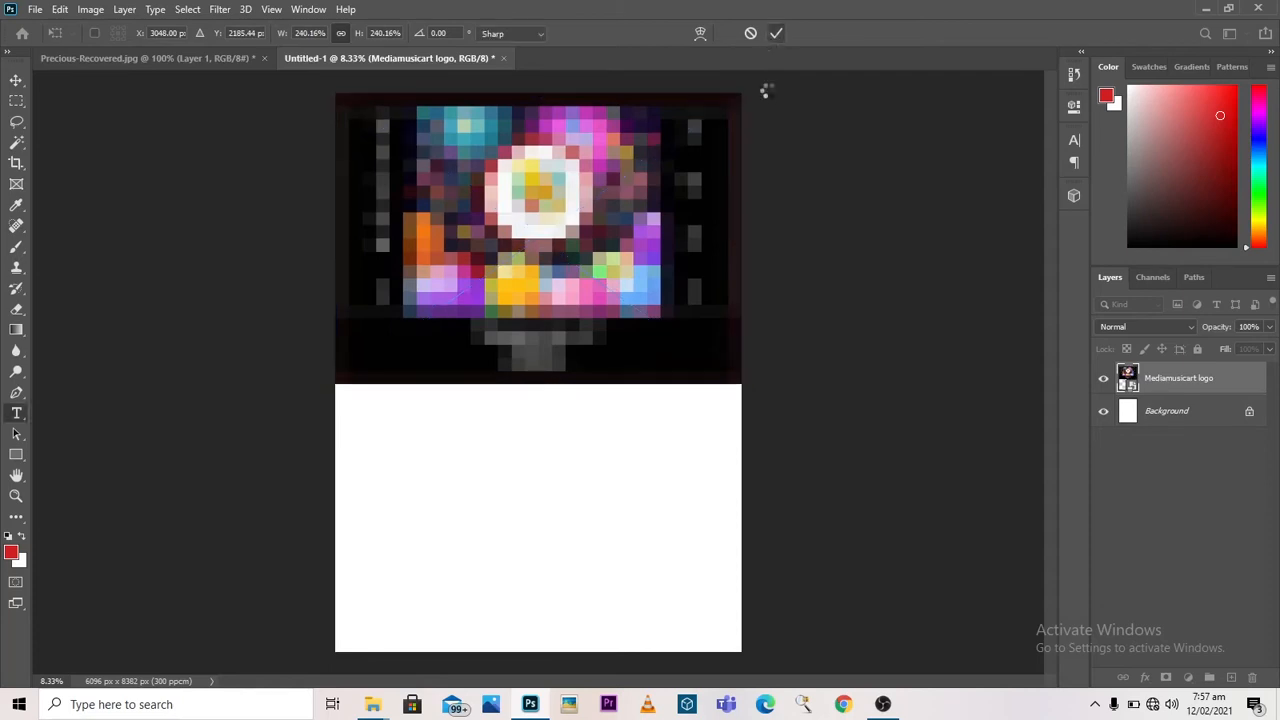
Step: Enlarge the logo image to about 245% so that it extends slightly past the page's upper and side edges
{"action": "key", "text": "t"}
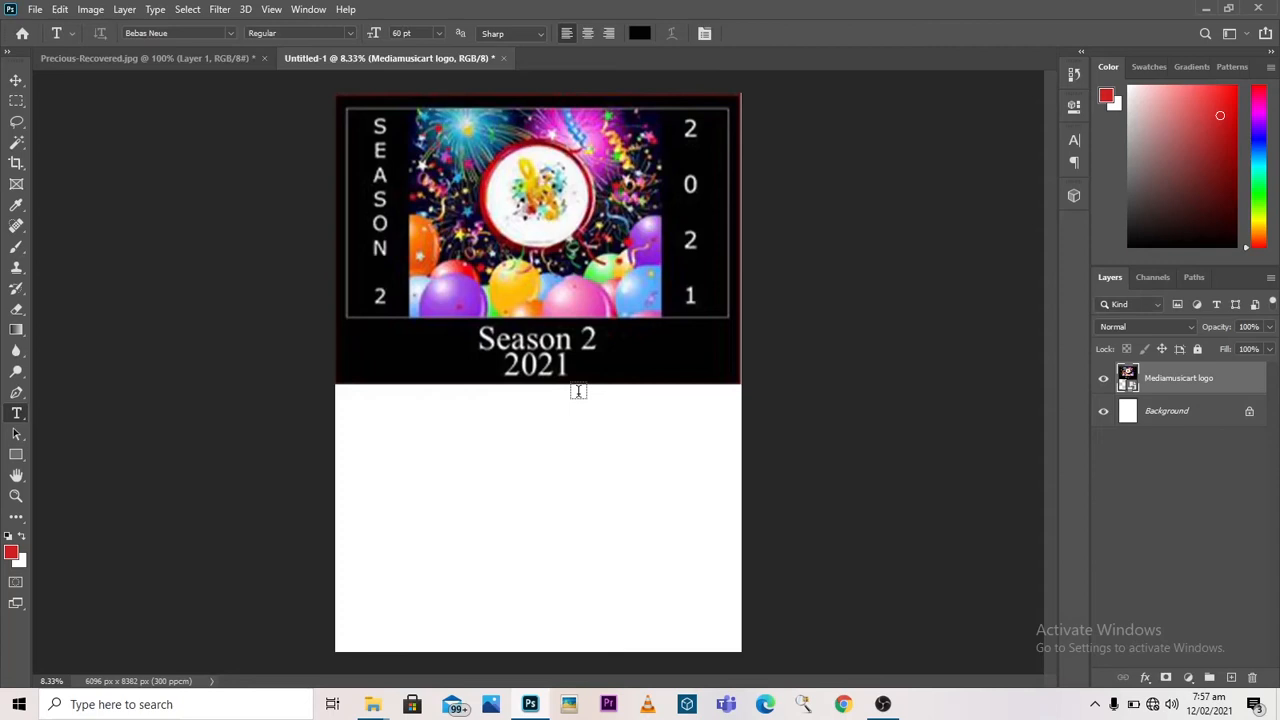
{"action": "left_click", "coordinate": [60, 9]}
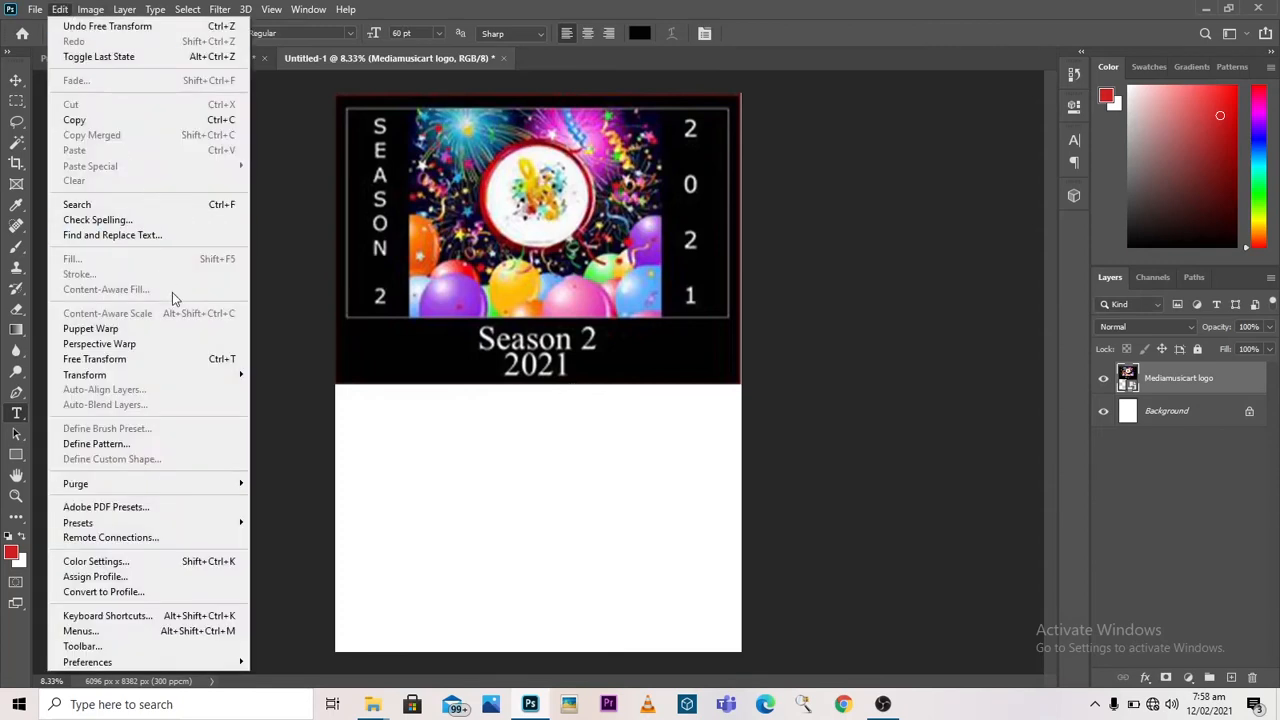
{"action": "left_click", "coordinate": [198, 357]}
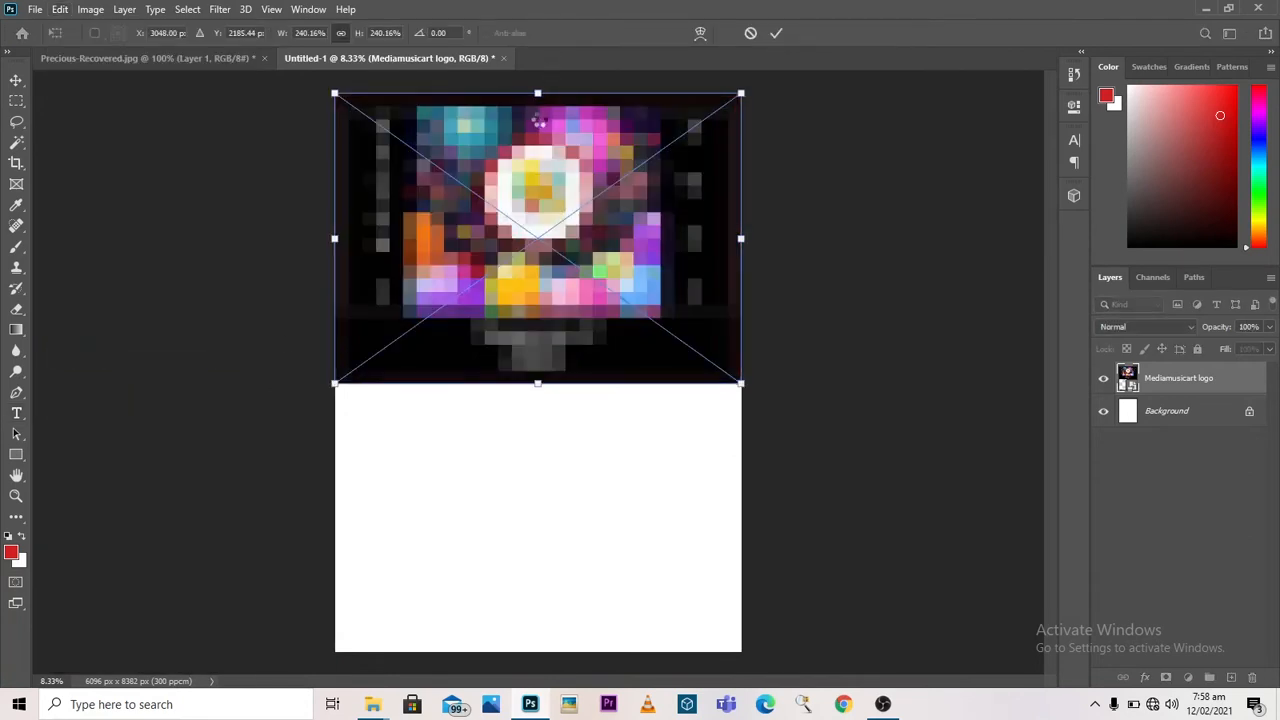
{"action": "left_click_drag", "start_coordinate": [540, 120], "coordinate": [538, 87]}
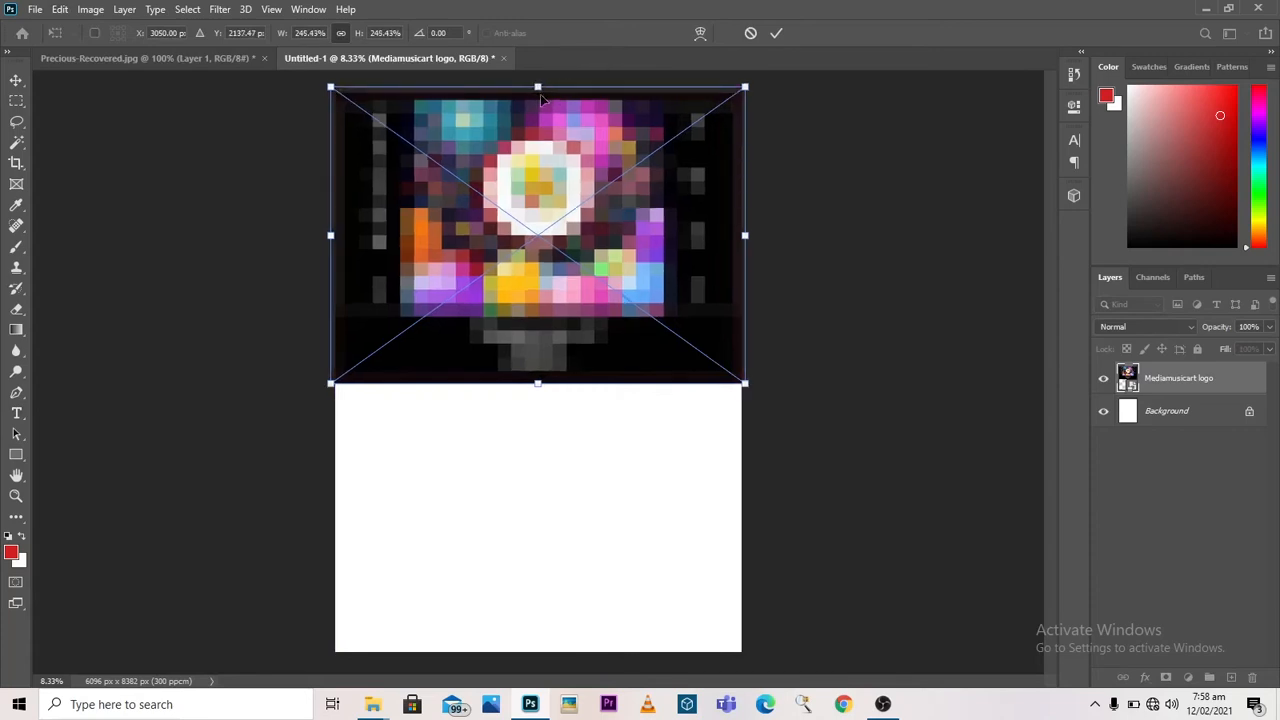
{"action": "left_click", "coordinate": [776, 33]}
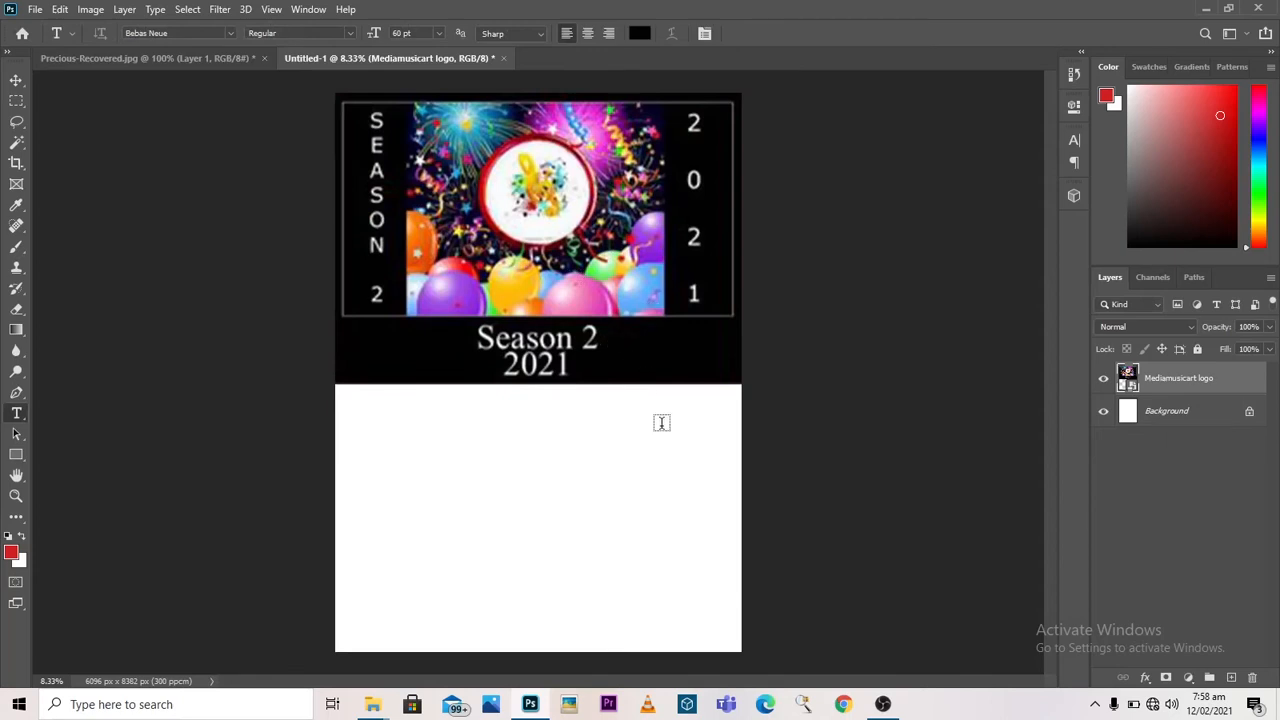
Step: Nudge the logo image slightly downward with the Move tool
{"action": "key", "text": "v"}
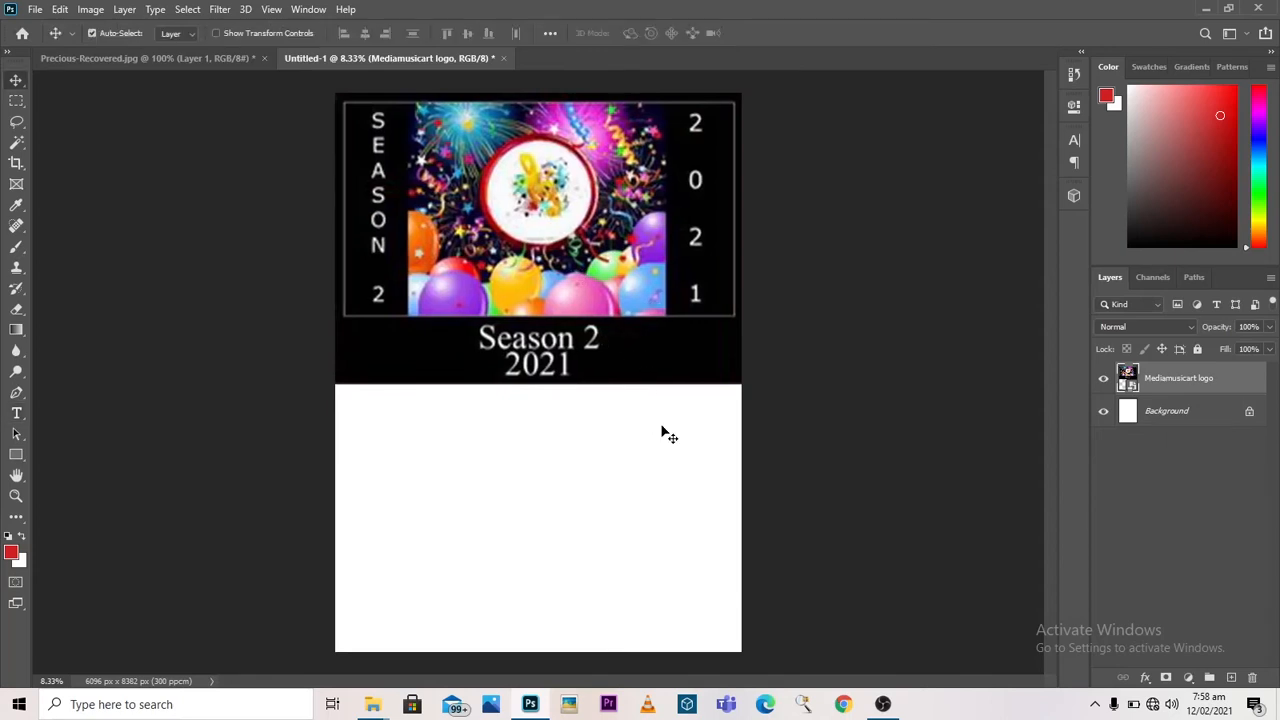
{"action": "key", "text": "shift+Down"}
{"action": "key", "text": "shift+Down"}
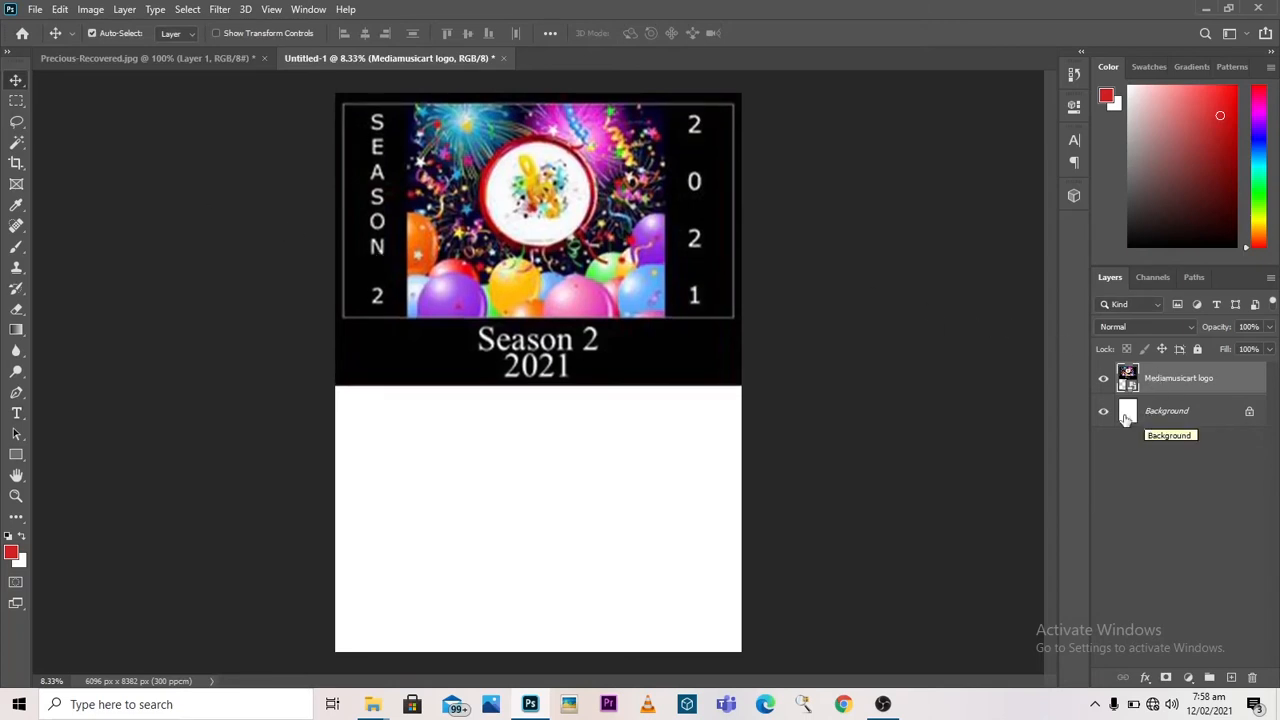
Step: Add a Solid Color fill layer above the Background, using the black #010101 sampled from the logo image
{"action": "left_click", "coordinate": [1224, 413]}
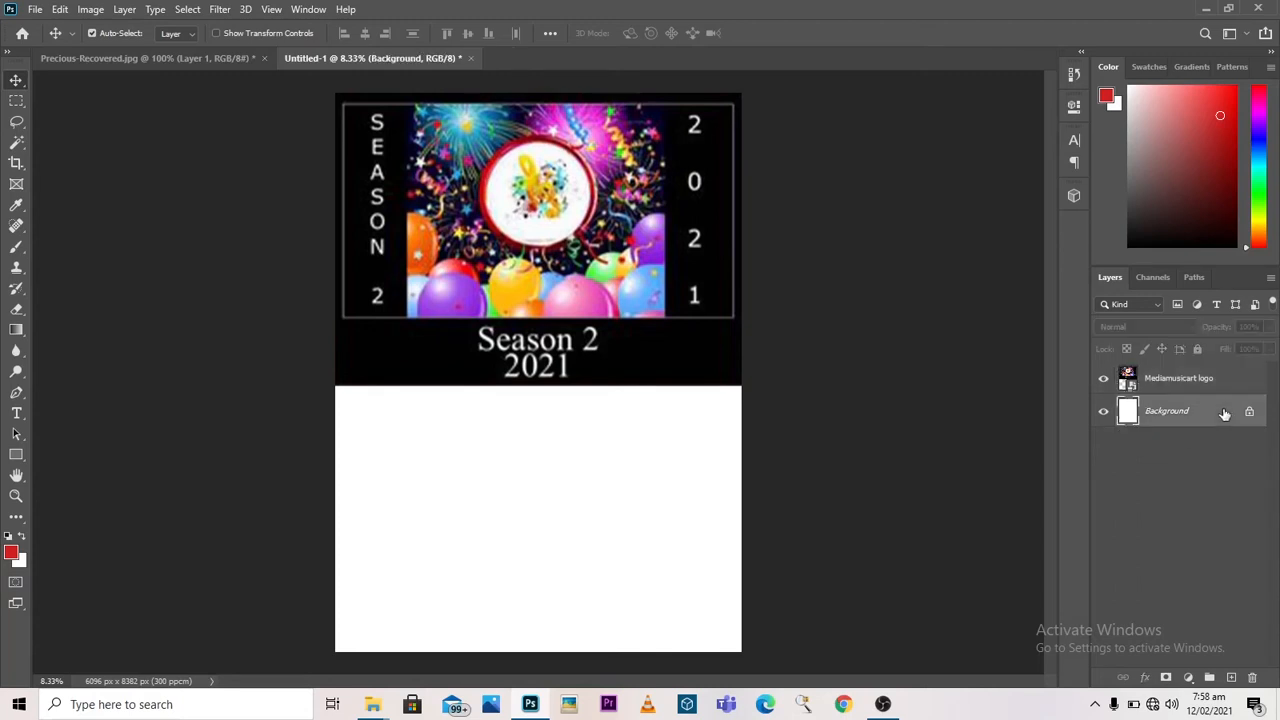
{"action": "left_click", "coordinate": [1188, 678]}
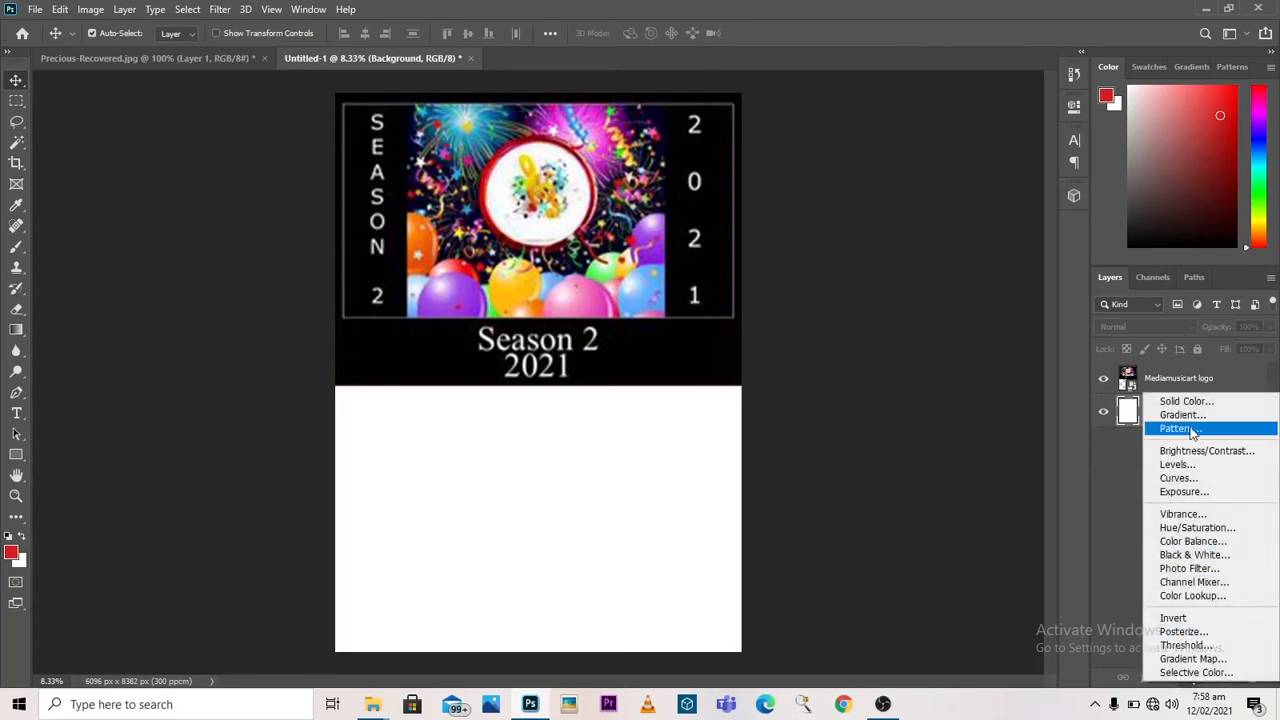
{"action": "left_click", "coordinate": [1190, 680]}
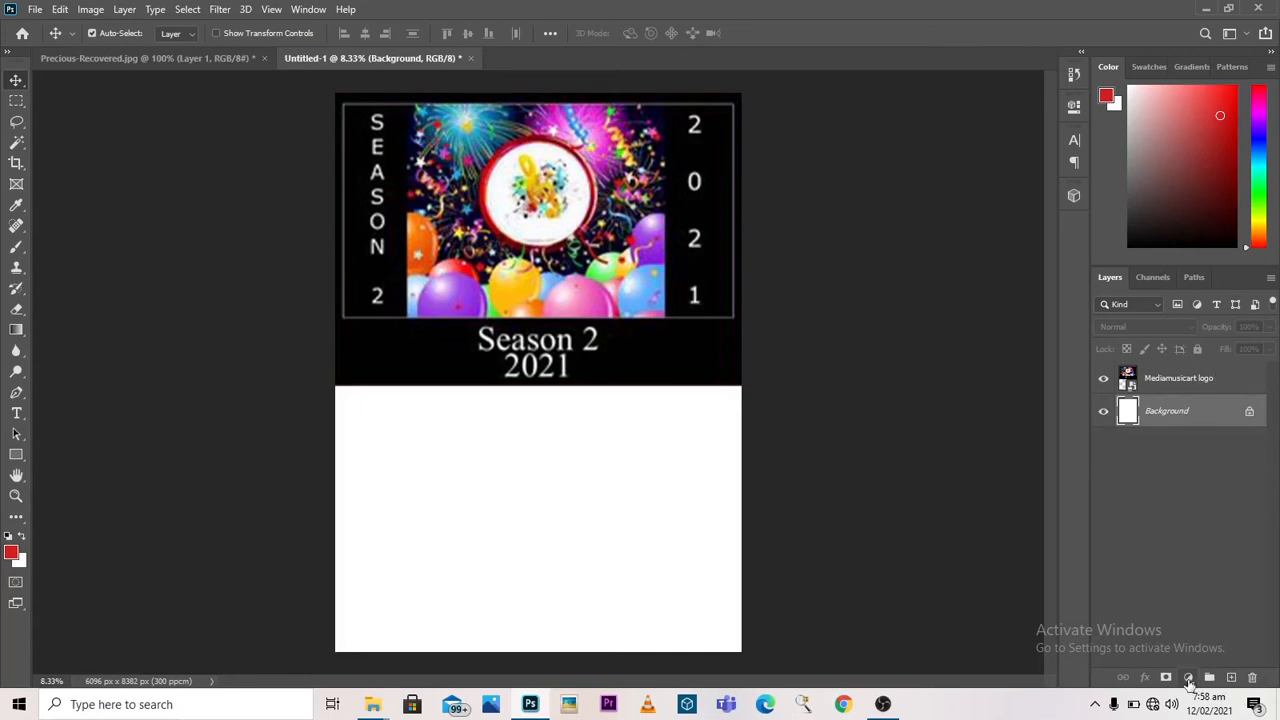
{"action": "left_click", "coordinate": [1189, 680]}
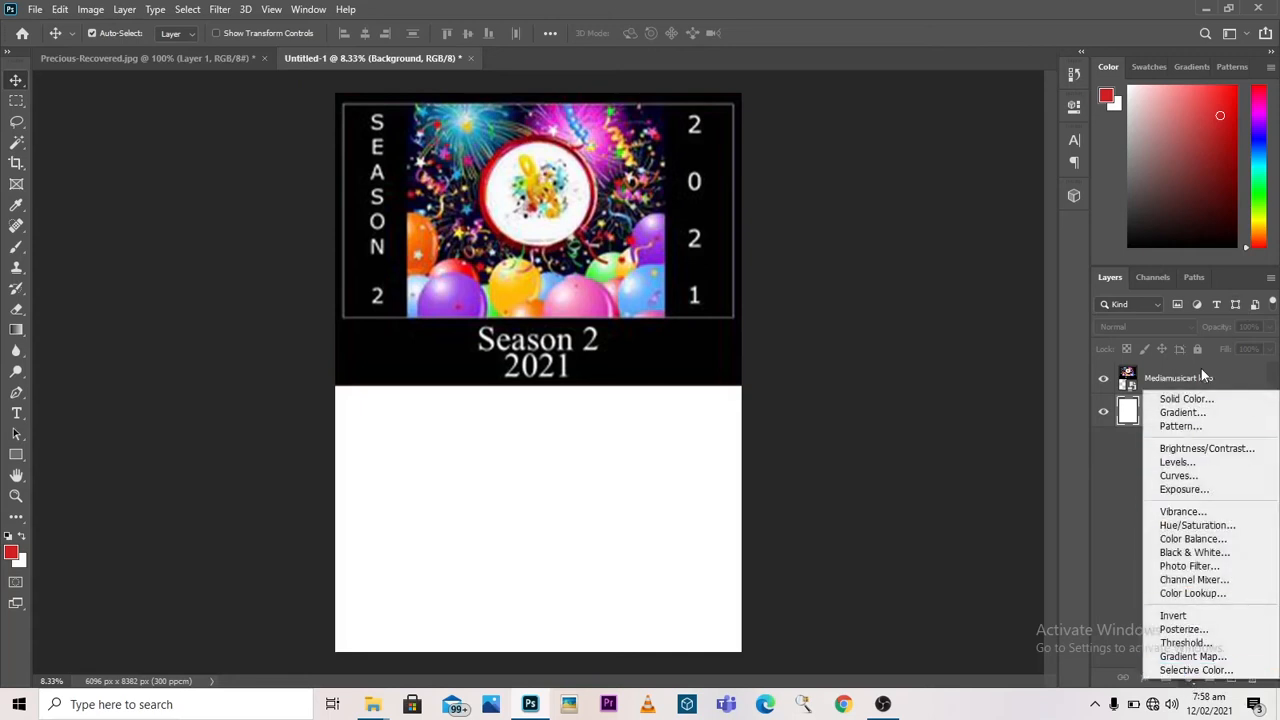
{"action": "left_click", "coordinate": [1190, 398]}
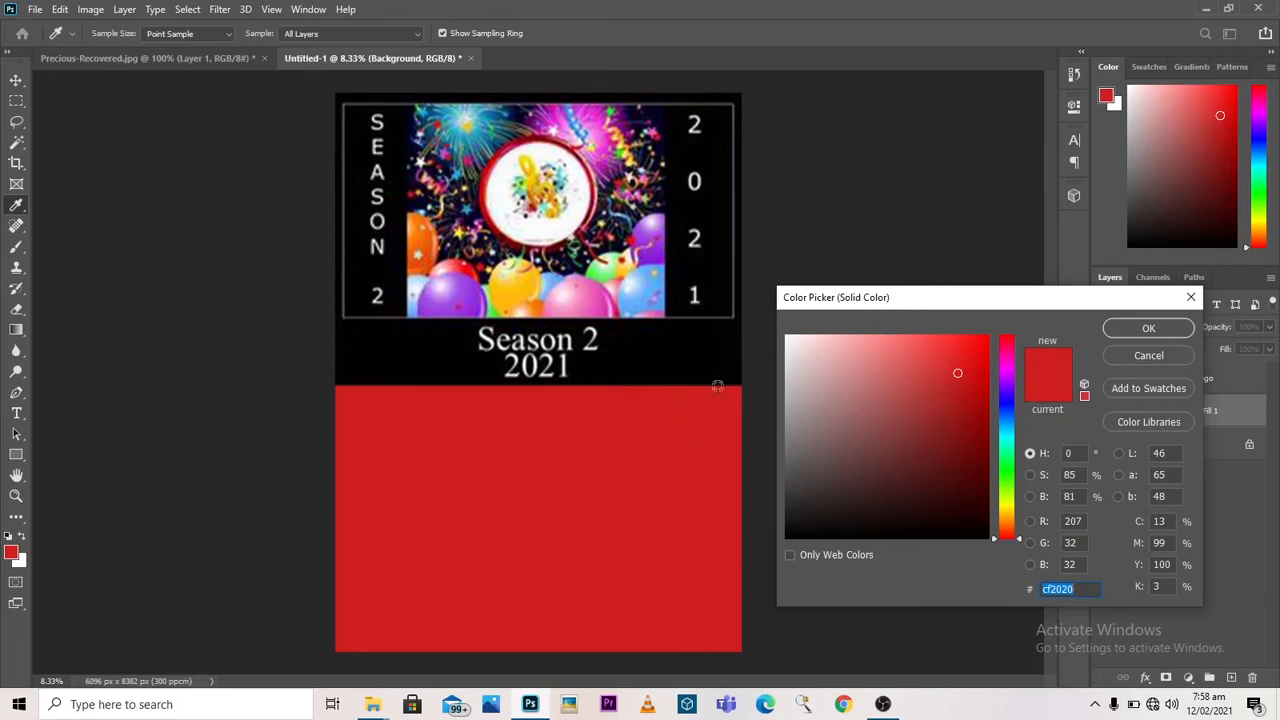
{"action": "left_click", "coordinate": [689, 361]}
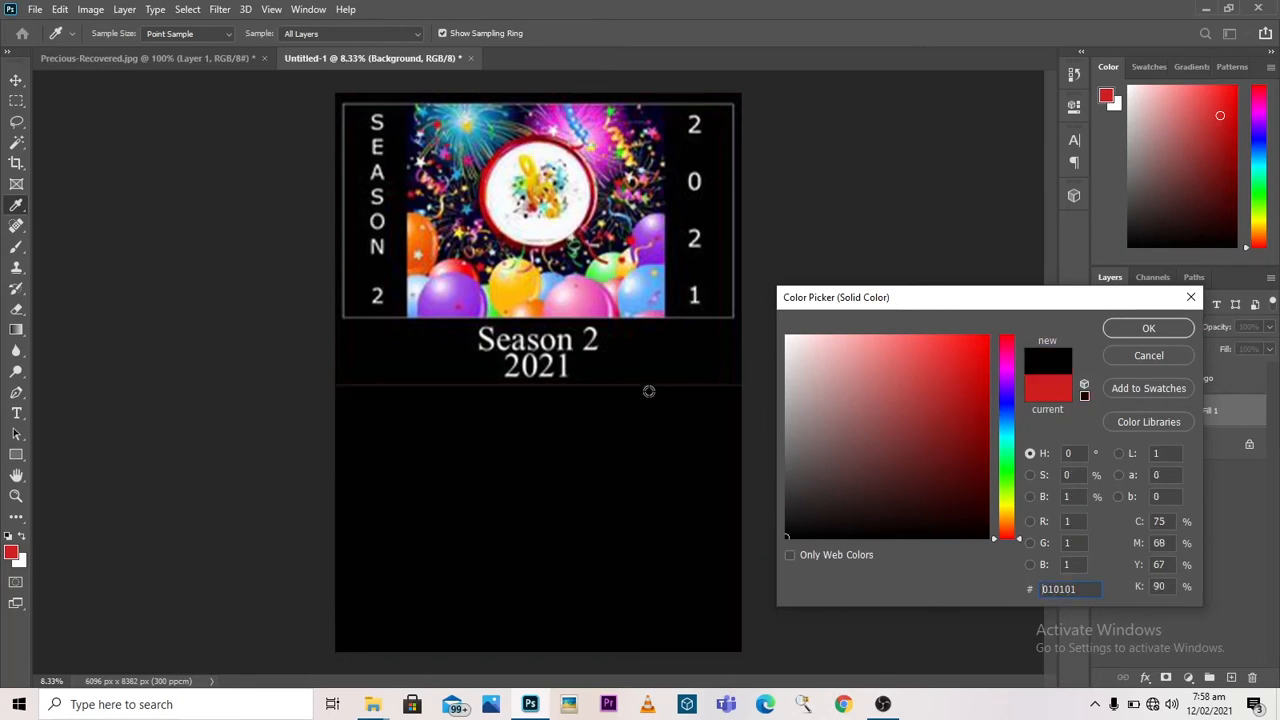
{"action": "left_click", "coordinate": [1119, 330]}
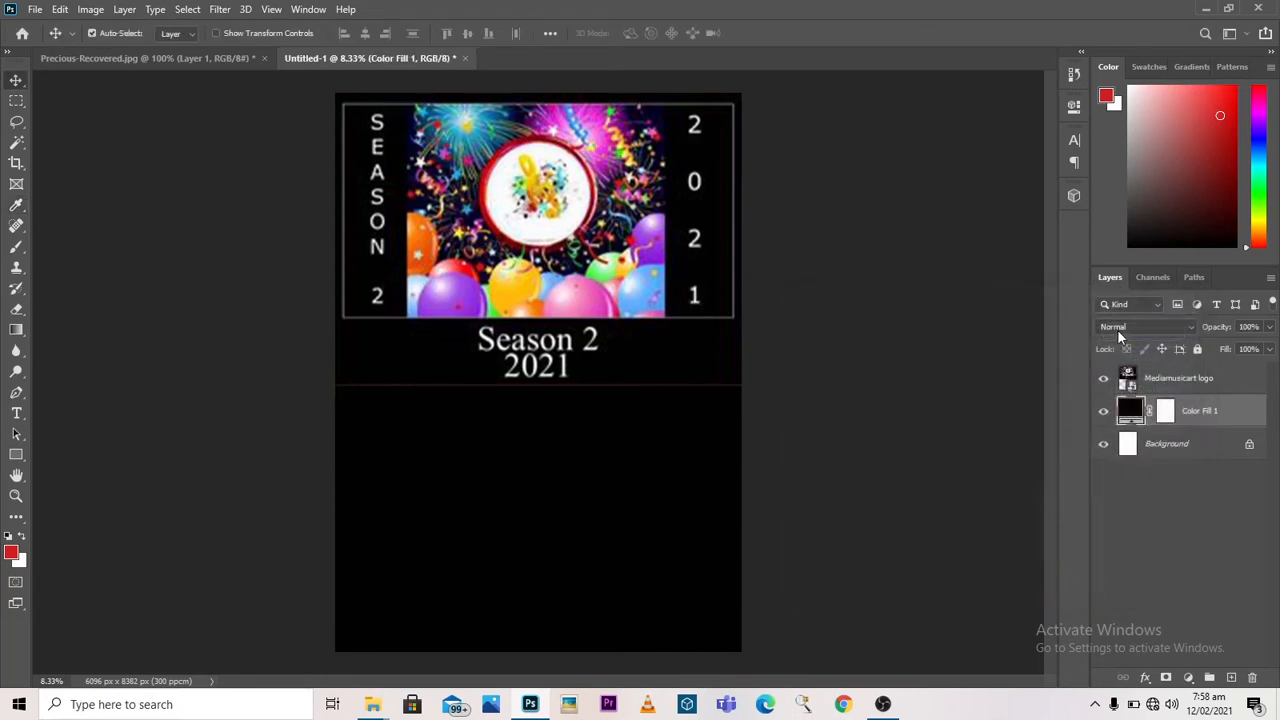
Step: Add a horizontal text line reading "LIVE" on the black area below the logo image
{"action": "left_click", "coordinate": [16, 415]}
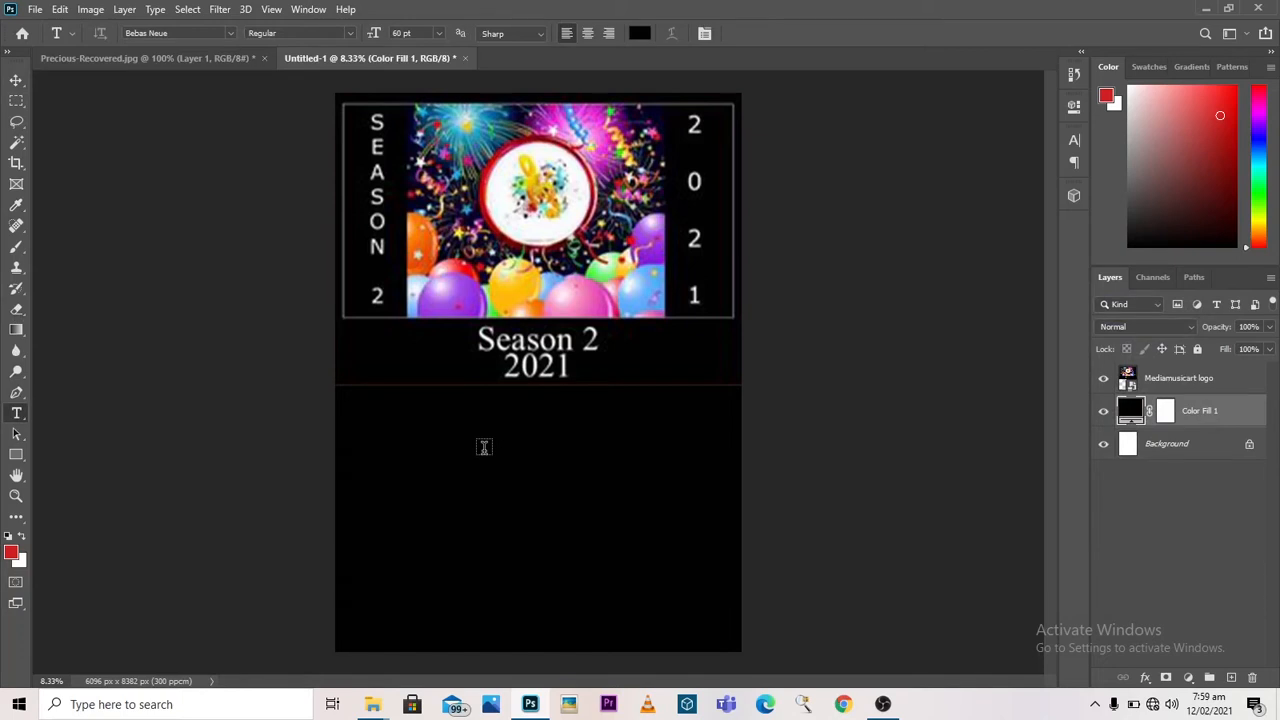
{"action": "left_click", "coordinate": [484, 447]}
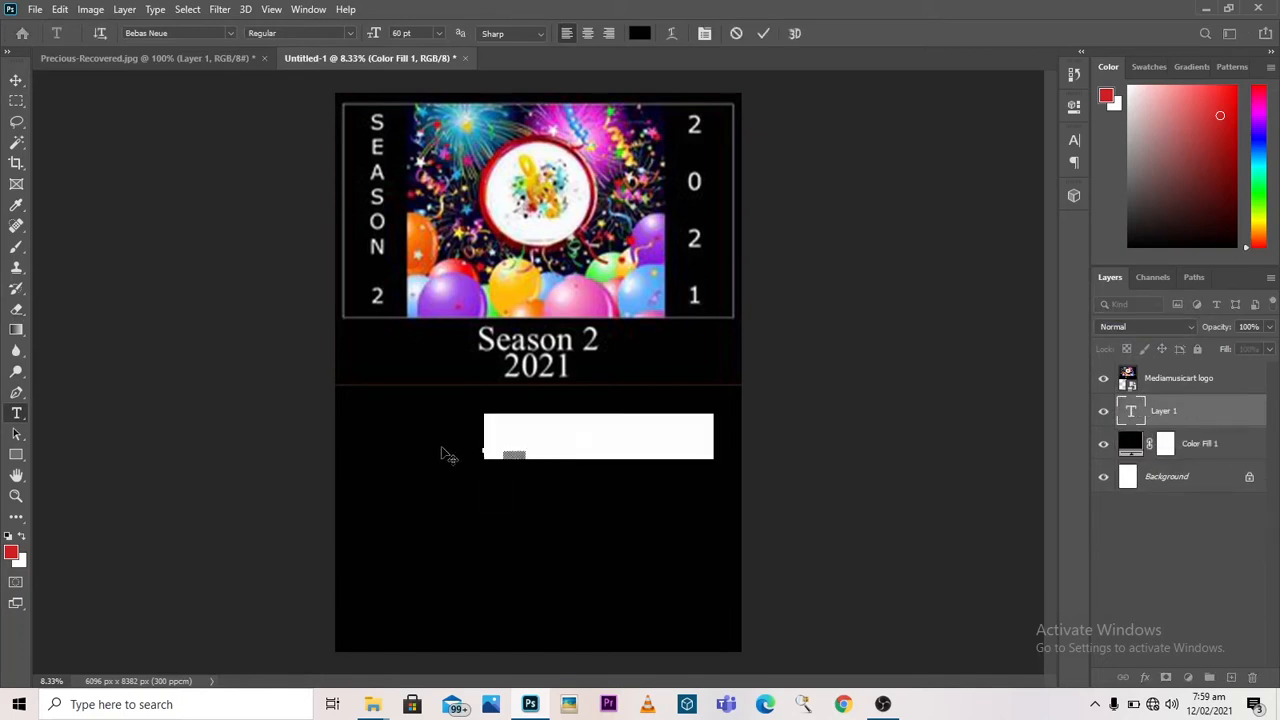
{"action": "type", "text": "LIVE"}
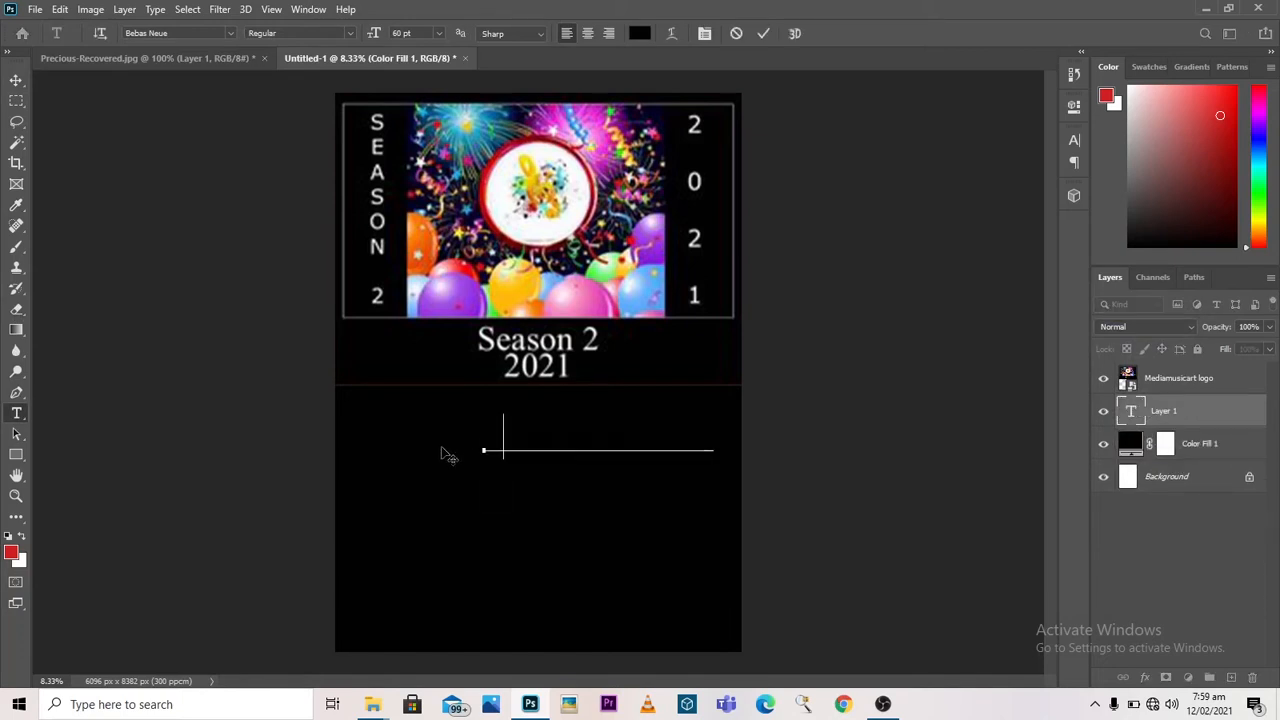
{"action": "left_click", "coordinate": [447, 455]}
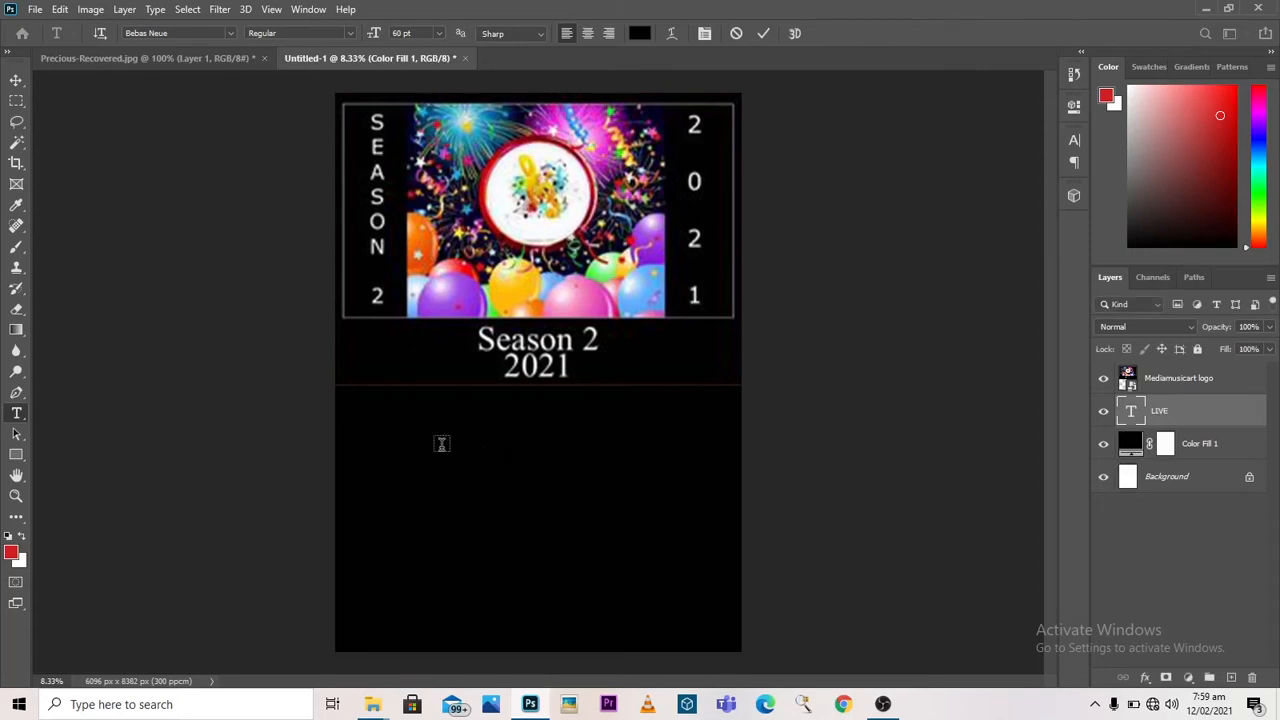
Step: Change the colour of the LIVE text to white, #ffffff, and commit the edit
{"action": "double_click", "coordinate": [1132, 421]}
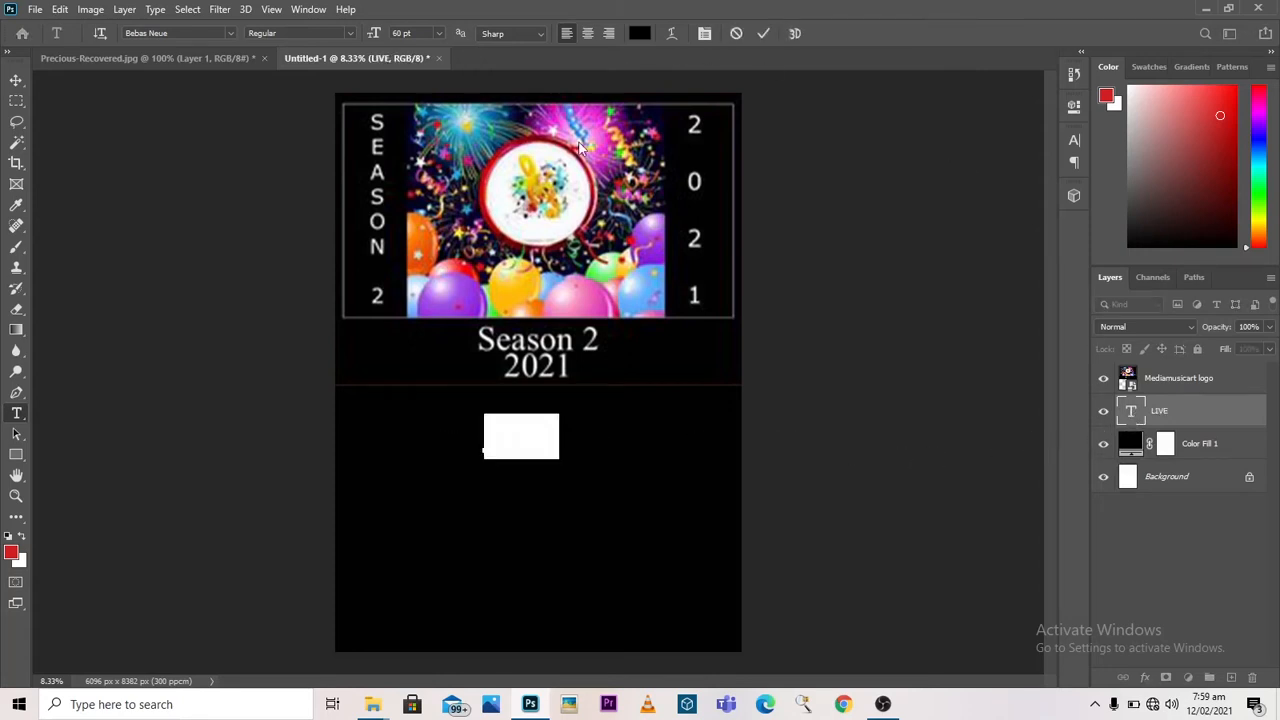
{"action": "left_click", "coordinate": [639, 33]}
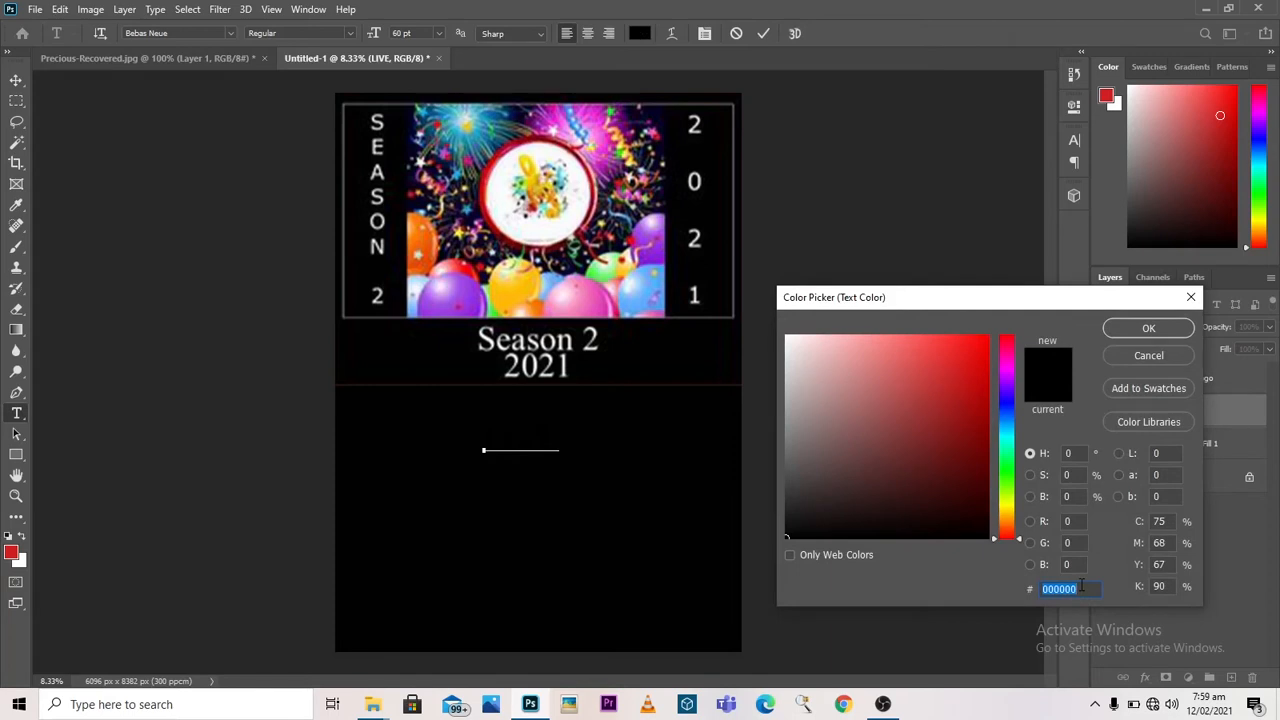
{"action": "type", "text": "fffff"}
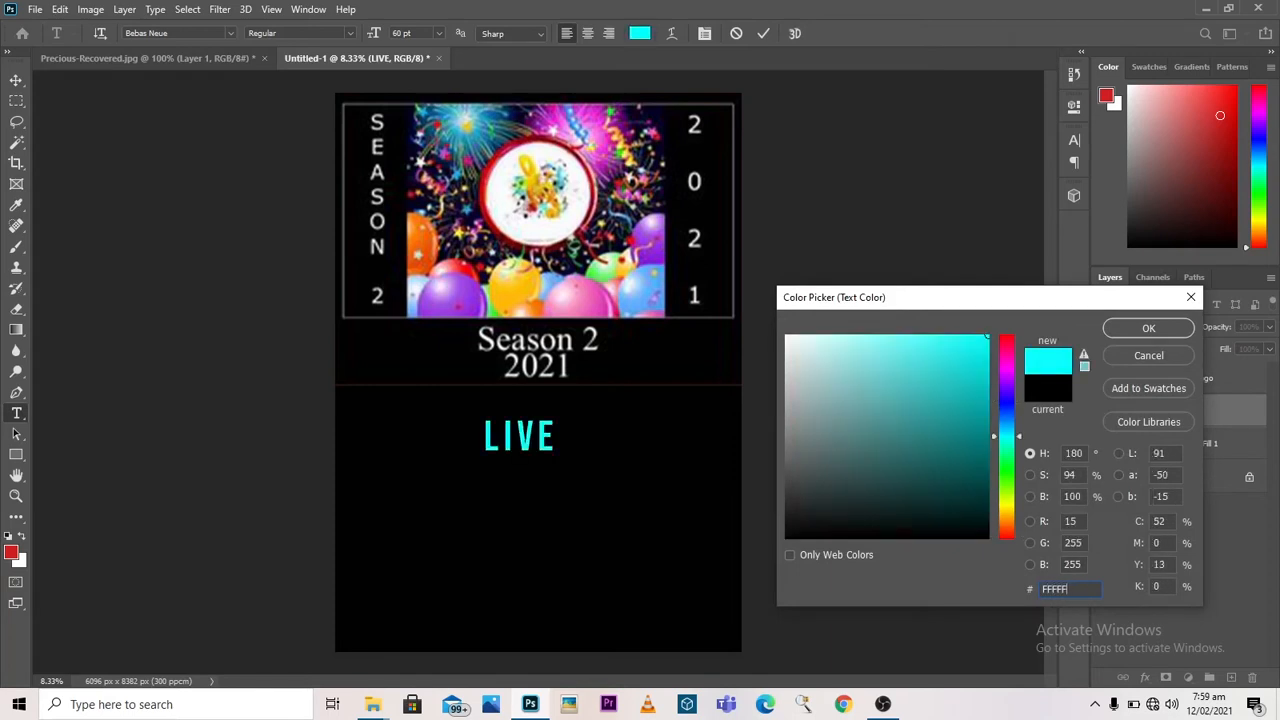
{"action": "type", "text": "f"}
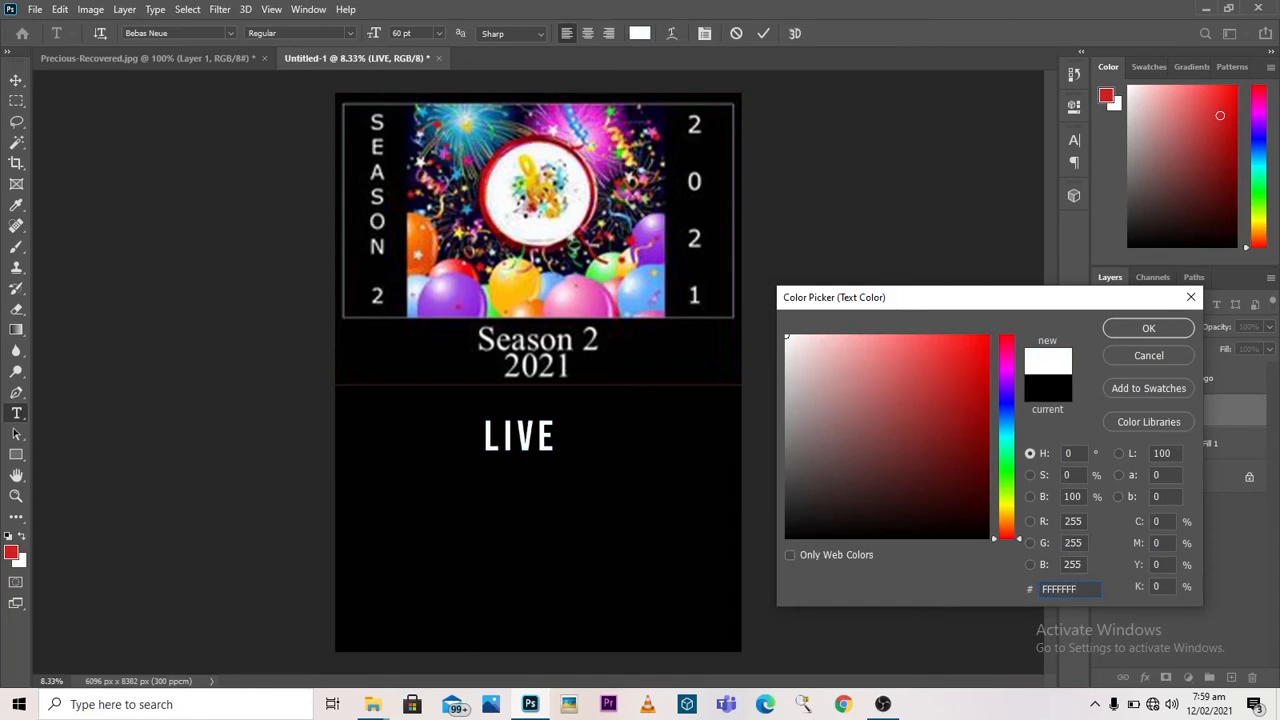
{"action": "left_click", "coordinate": [1163, 328]}
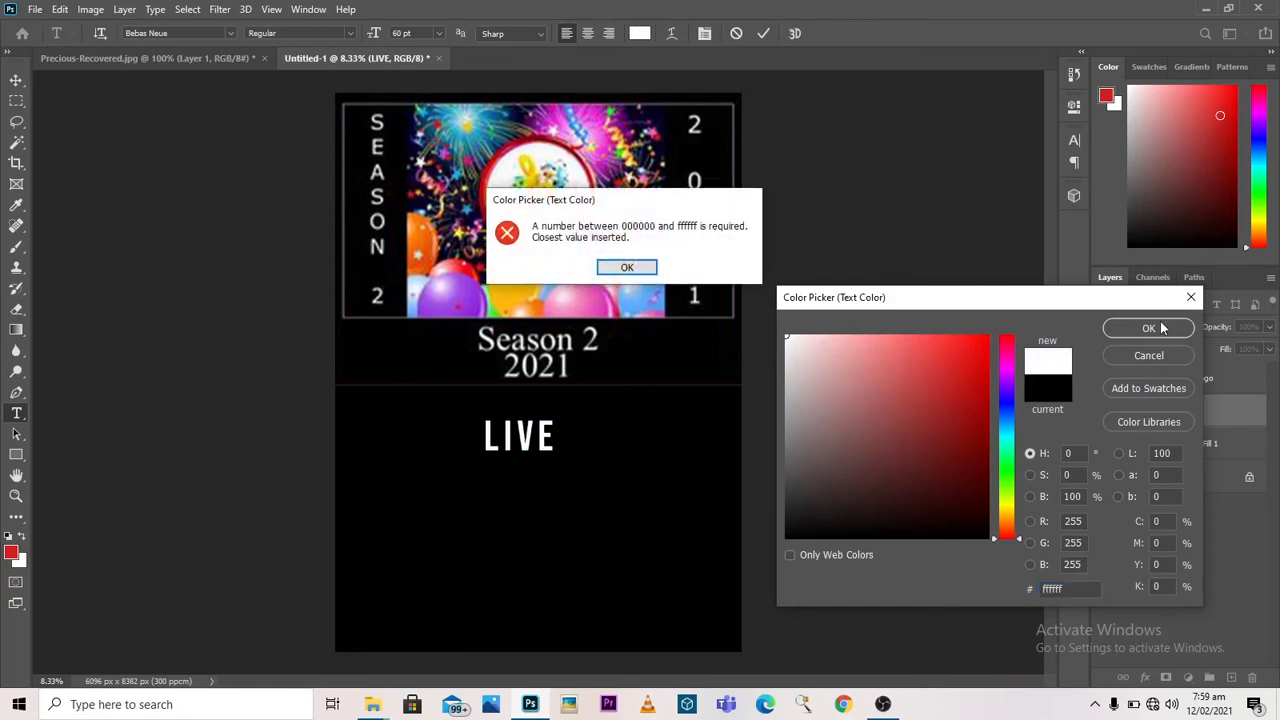
{"action": "left_click", "coordinate": [636, 269]}
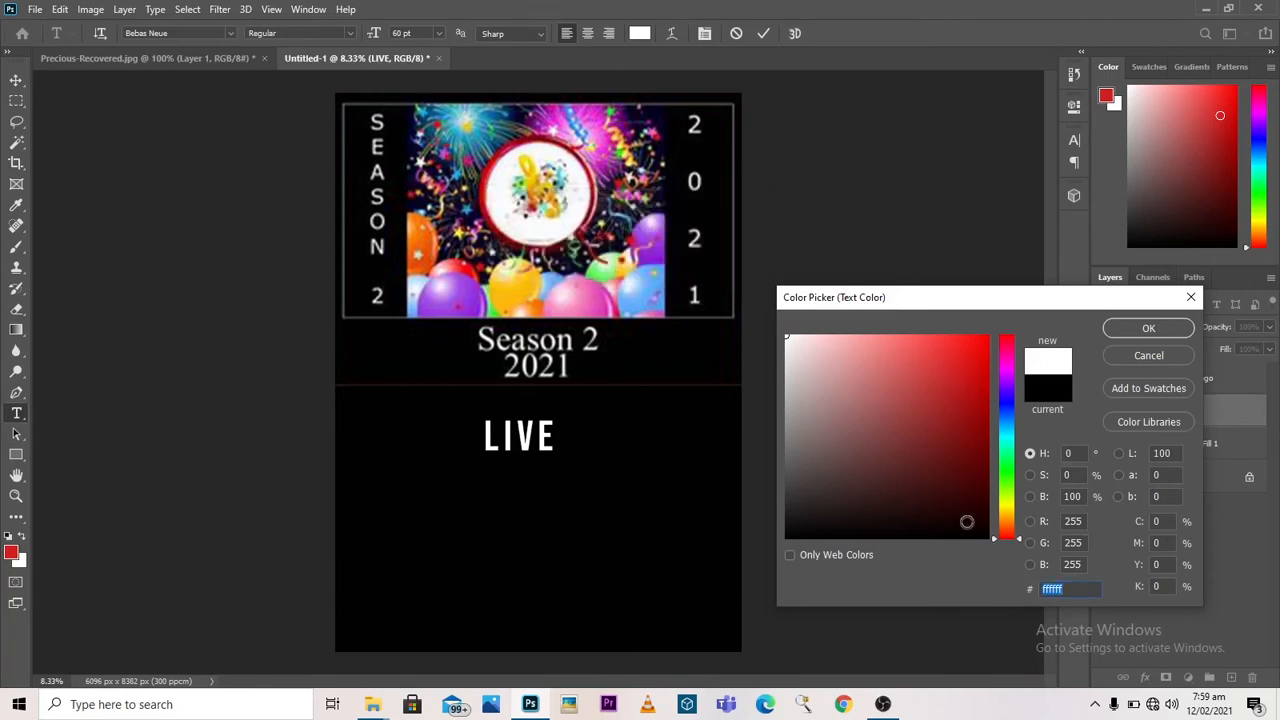
{"action": "left_click", "coordinate": [1147, 331]}
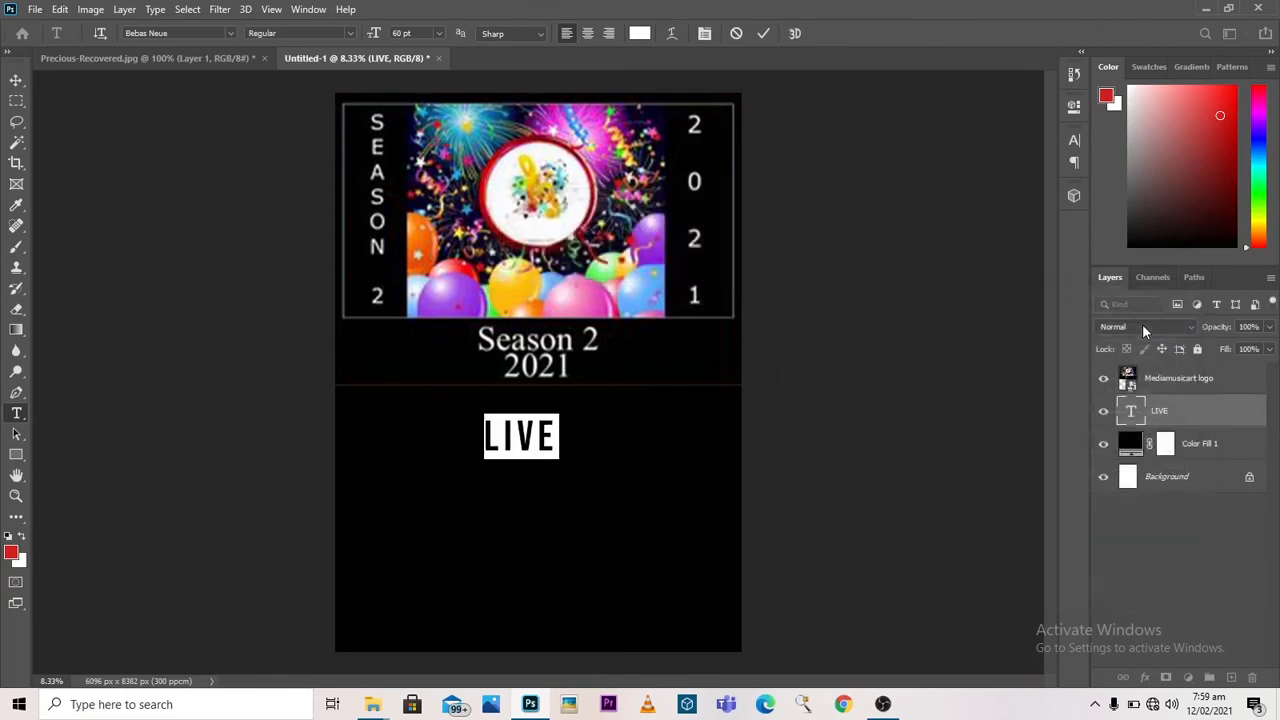
{"action": "left_click", "coordinate": [765, 37]}
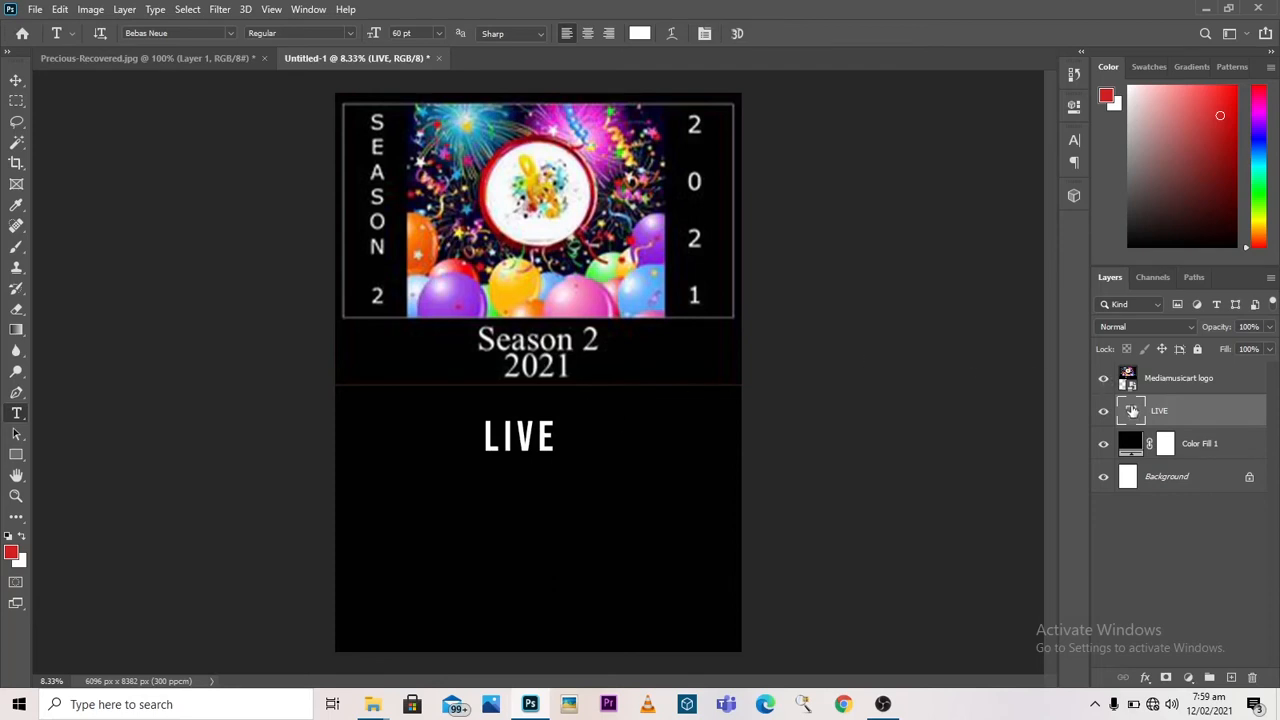
Step: Set the LIVE text to Brush Script Std at 79 pt and centre it horizontally beneath "Season 2 2021"
{"action": "double_click", "coordinate": [1131, 410]}
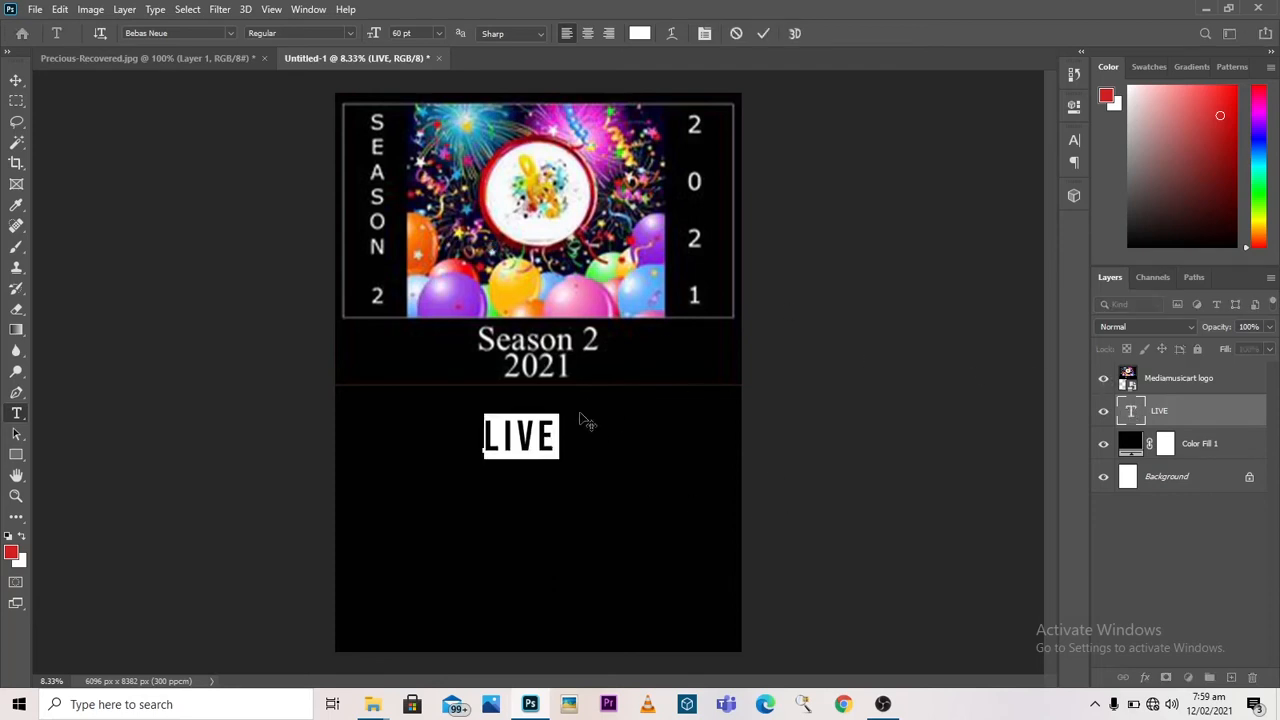
{"action": "left_click", "coordinate": [232, 33]}
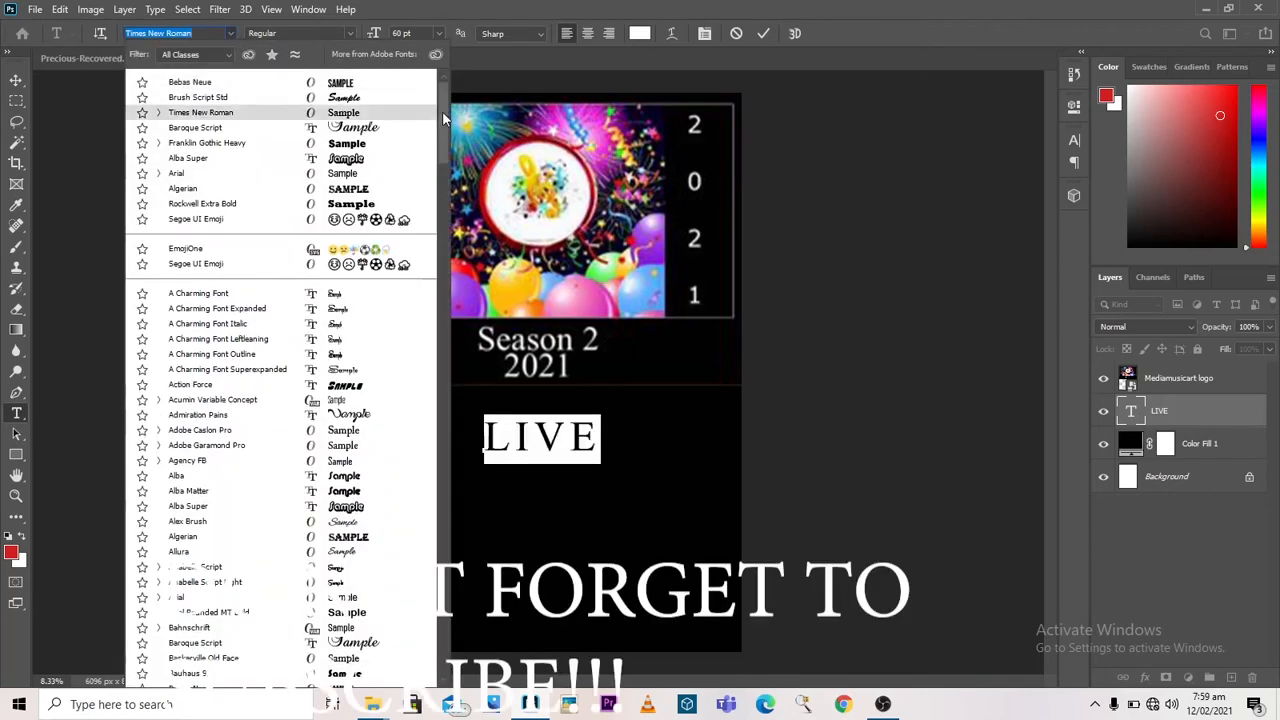
{"action": "left_click_drag", "start_coordinate": [445, 118], "coordinate": [450, 185]}
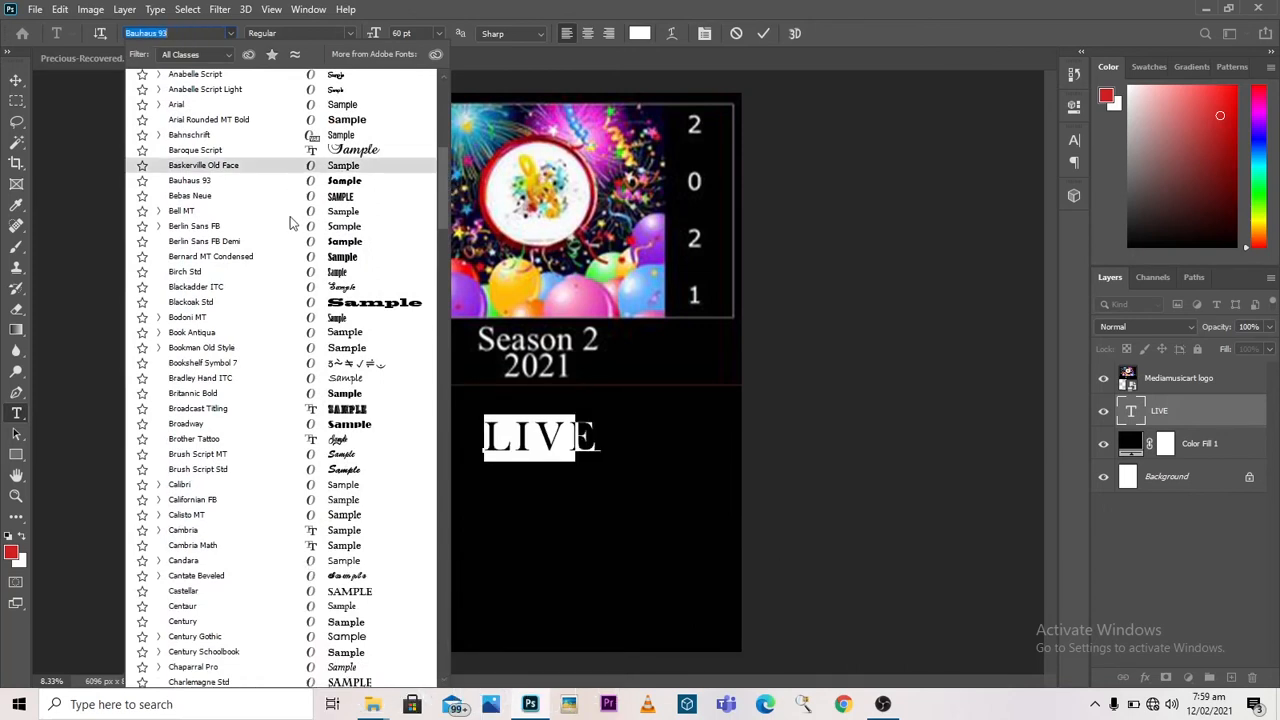
{"action": "left_click", "coordinate": [247, 472]}
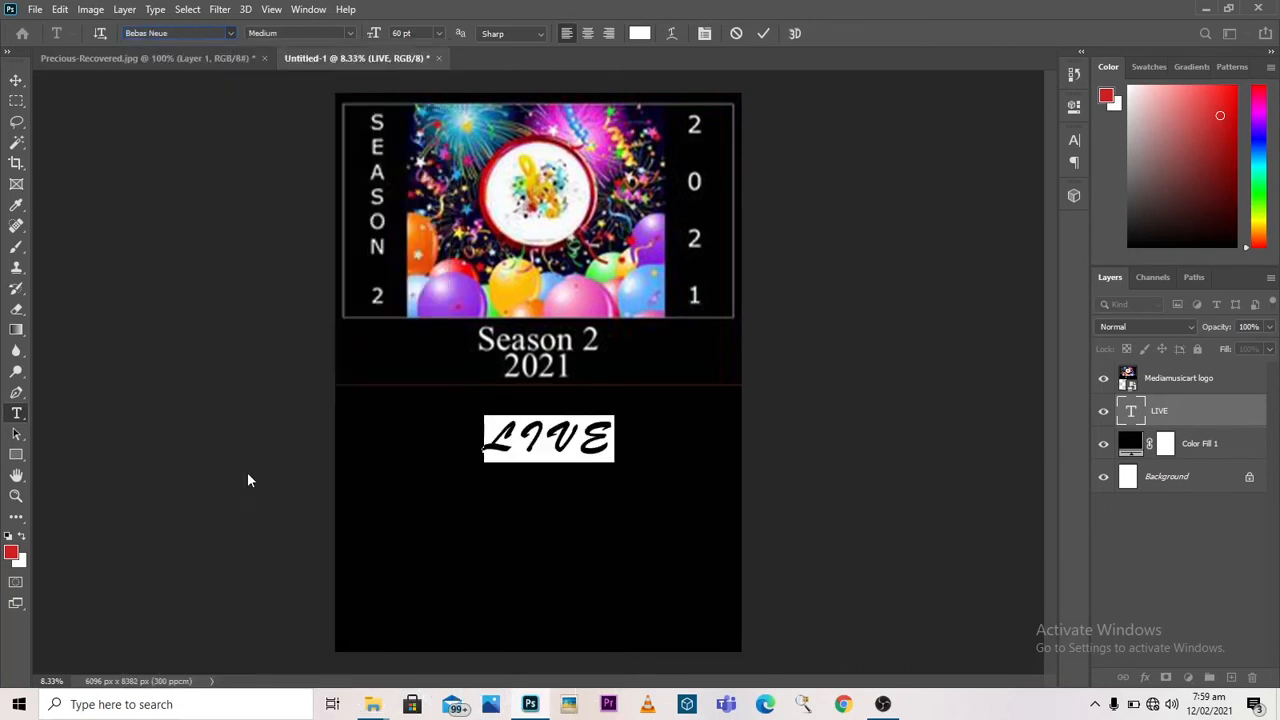
{"action": "left_click", "coordinate": [440, 34]}
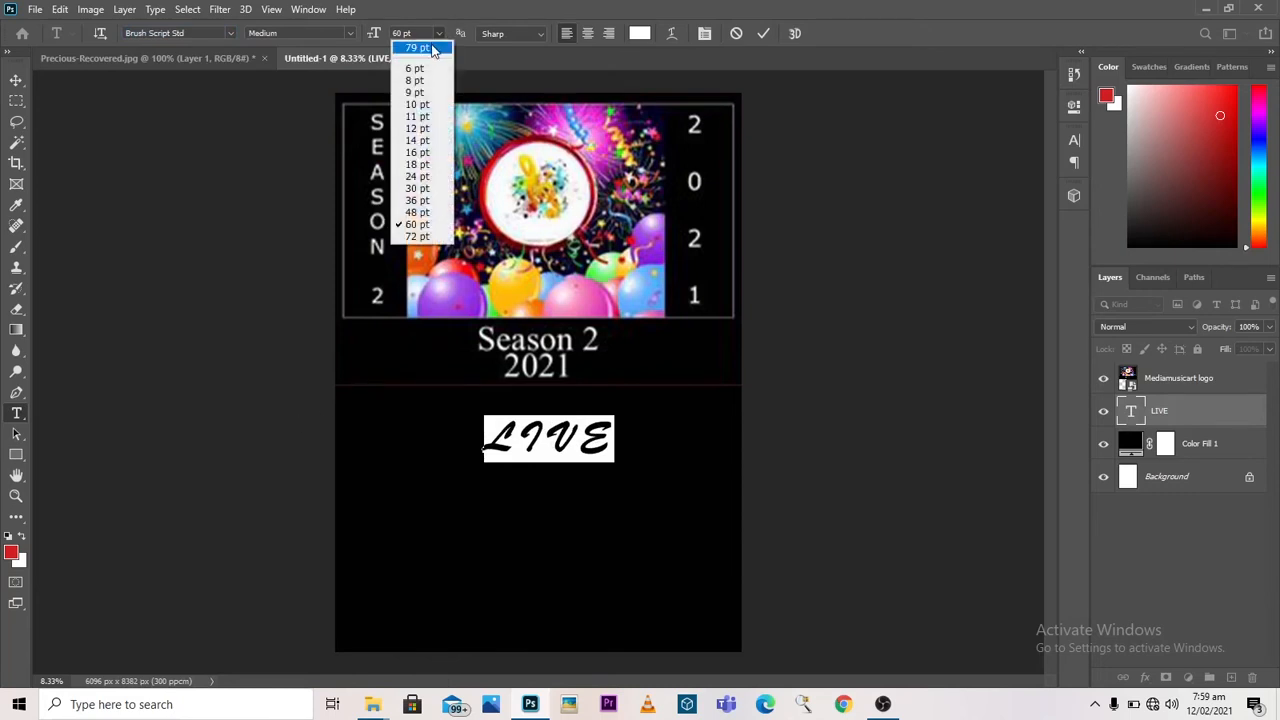
{"action": "left_click", "coordinate": [418, 50]}
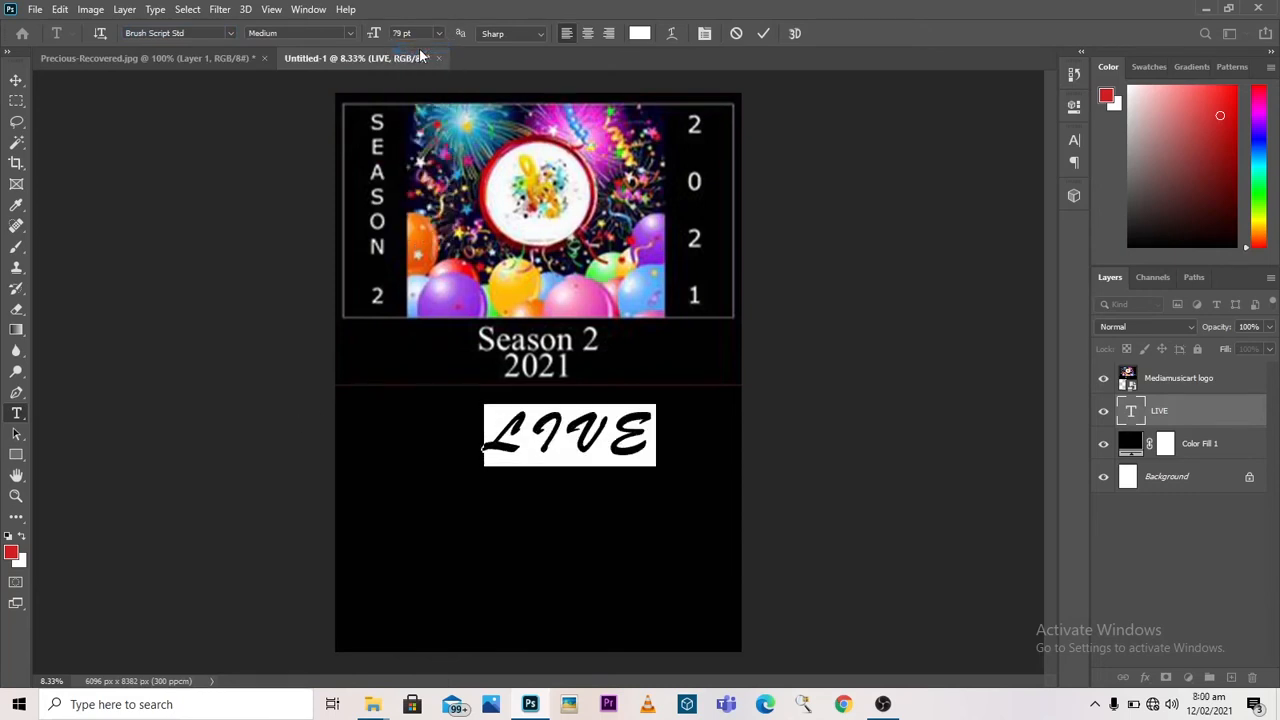
{"action": "left_click", "coordinate": [540, 210]}
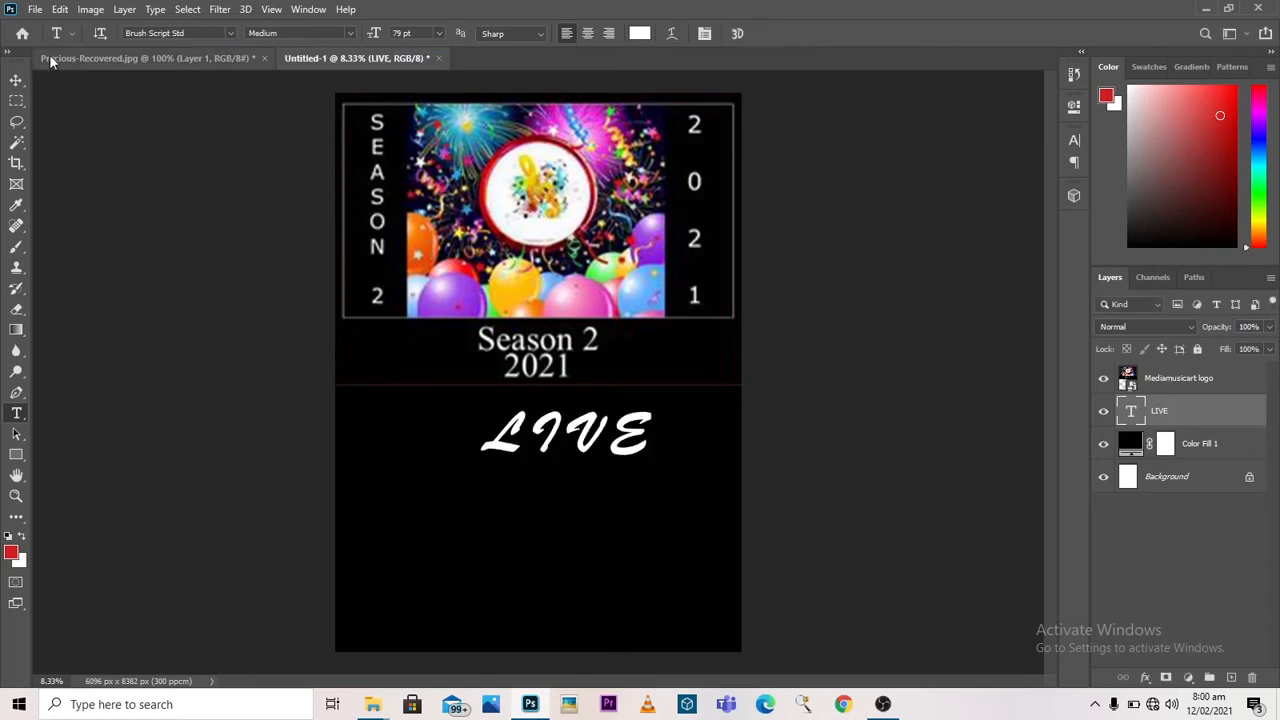
{"action": "left_click", "coordinate": [16, 79]}
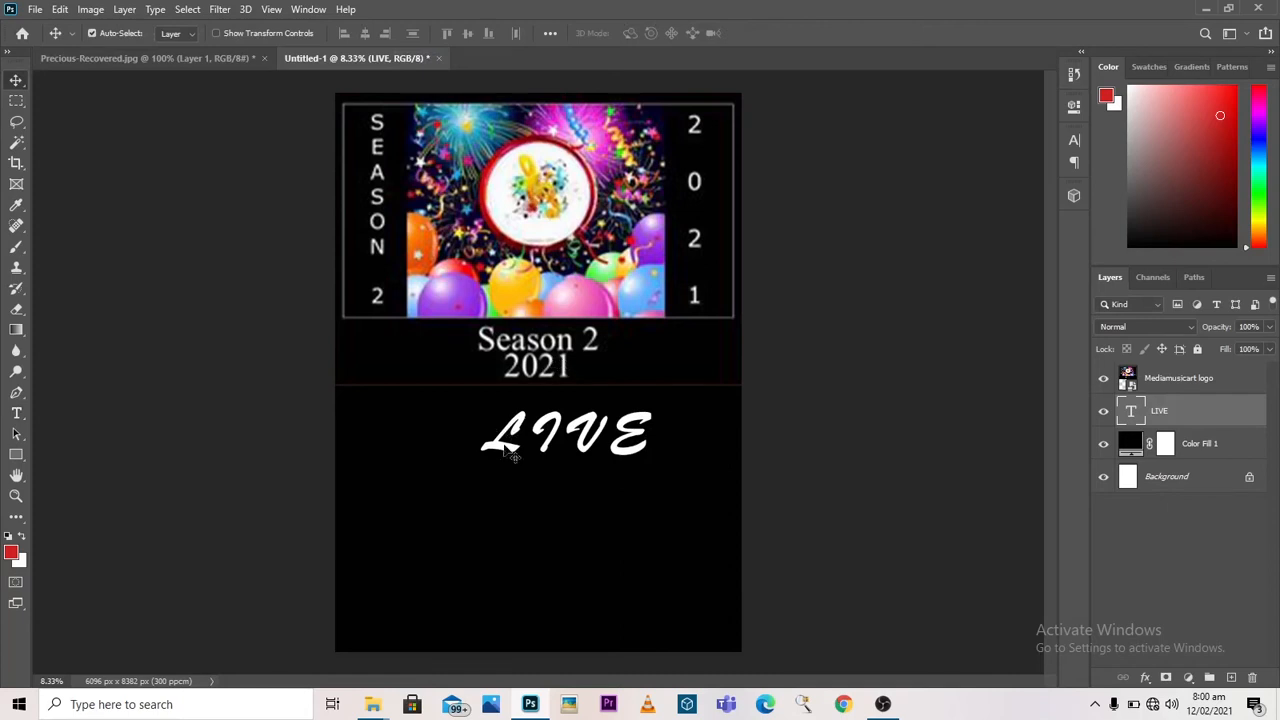
{"action": "left_click_drag", "start_coordinate": [509, 452], "coordinate": [481, 450]}
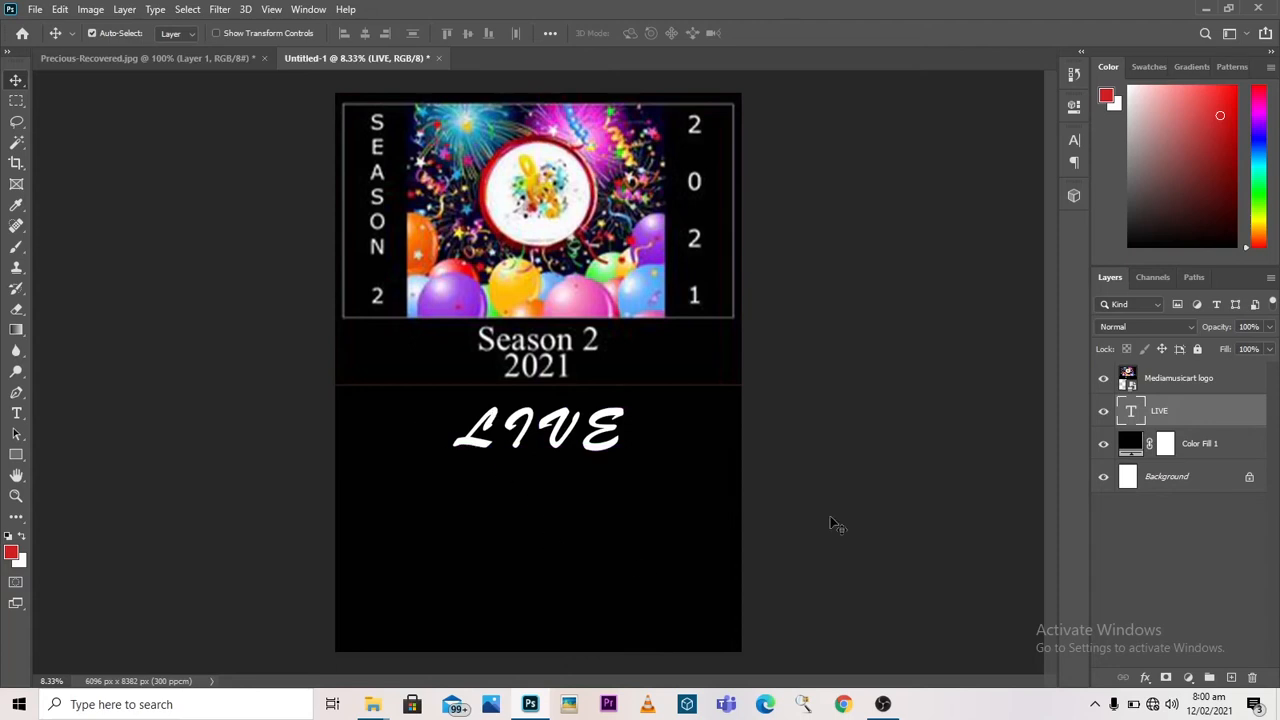
Step: Add a separate text line reading "ON INSTAGRAM" directly below LIVE
{"action": "left_click", "coordinate": [17, 414]}
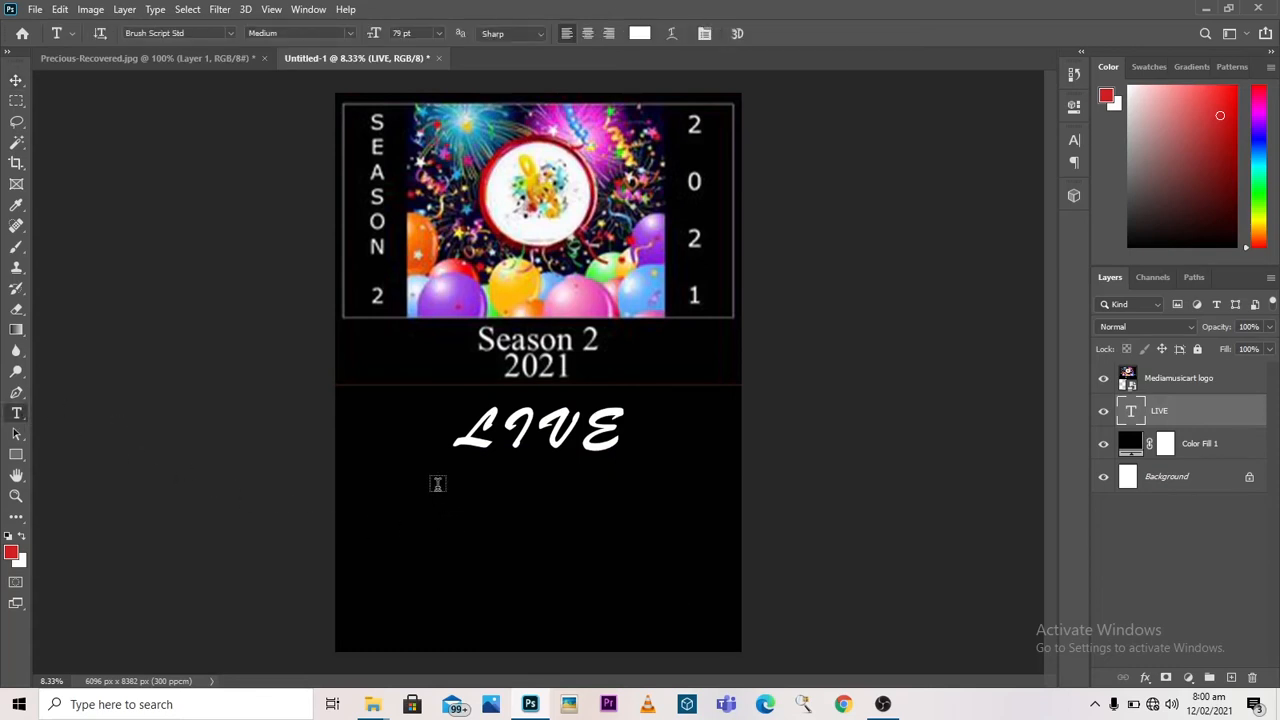
{"action": "left_click", "coordinate": [437, 482]}
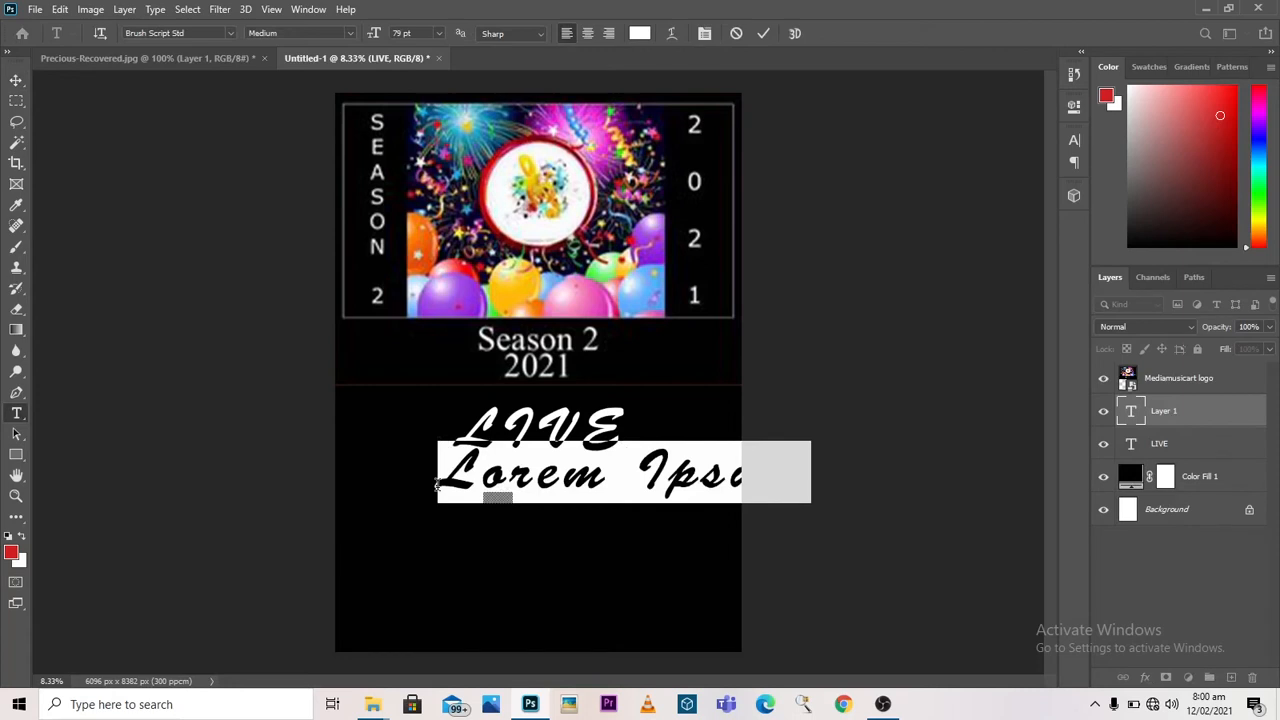
{"action": "type", "text": "ON IN"}
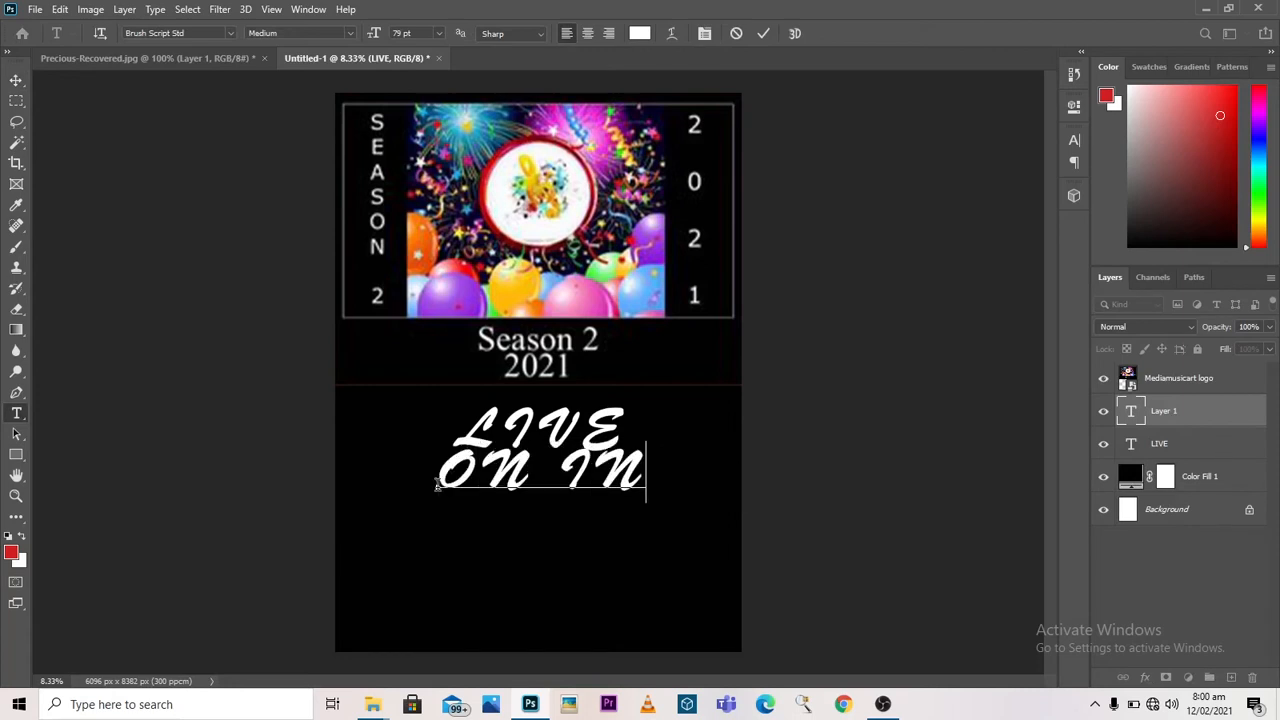
{"action": "type", "text": "ST"}
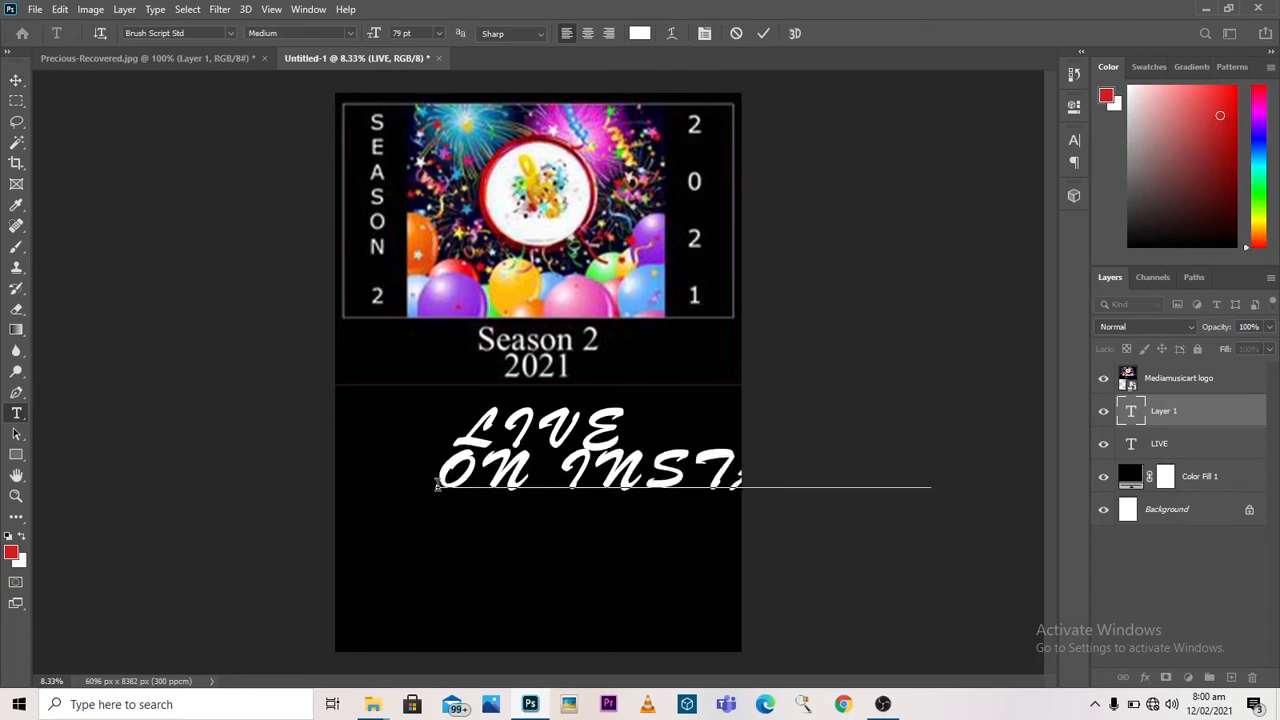
{"action": "type", "text": "AGRAM"}
{"action": "left_click", "coordinate": [760, 37]}
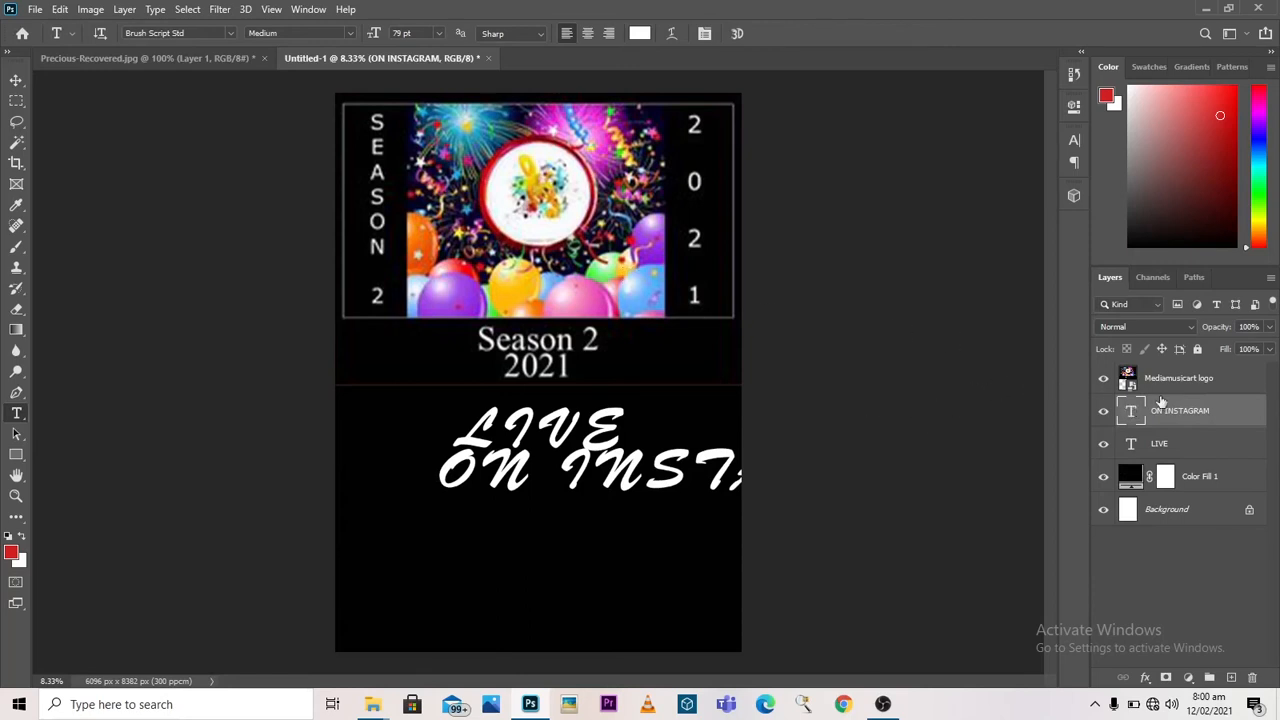
Step: Set the ON INSTAGRAM text to Bebas Neue at 60 pt and centre it slightly lower beneath LIVE
{"action": "double_click", "coordinate": [1131, 411]}
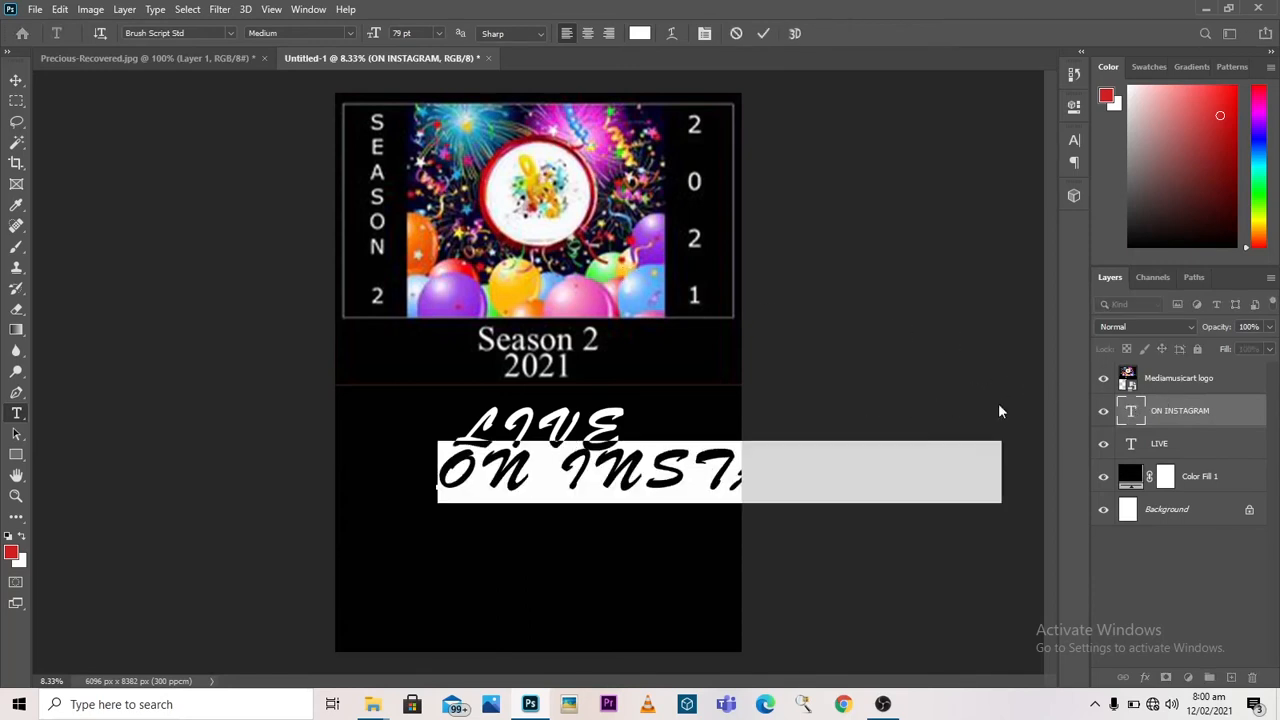
{"action": "left_click", "coordinate": [231, 33]}
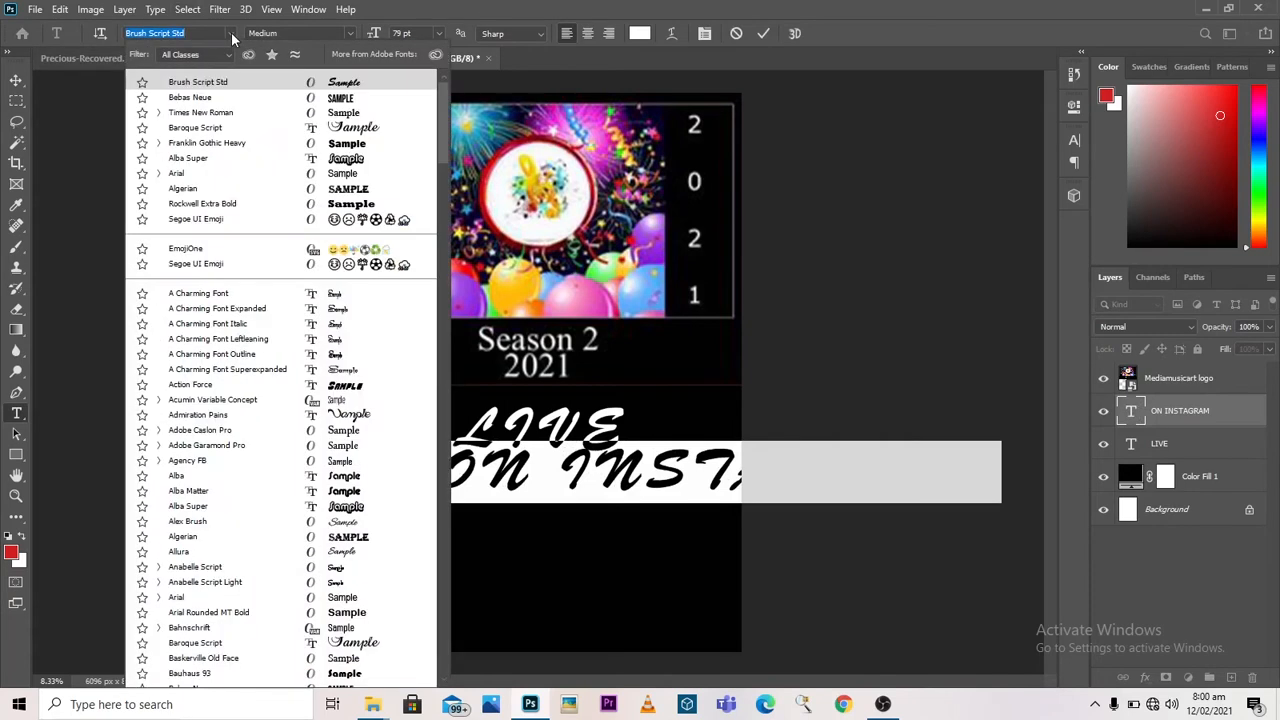
{"action": "left_click", "coordinate": [365, 98]}
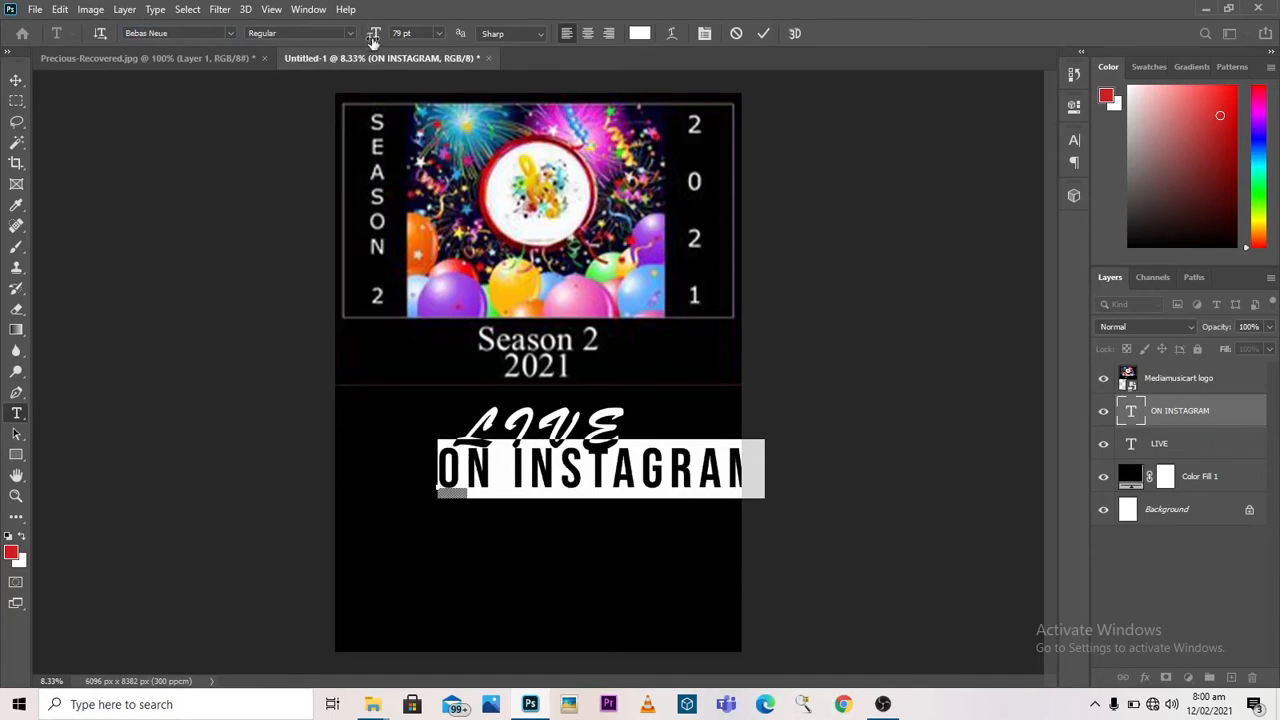
{"action": "left_click", "coordinate": [437, 33]}
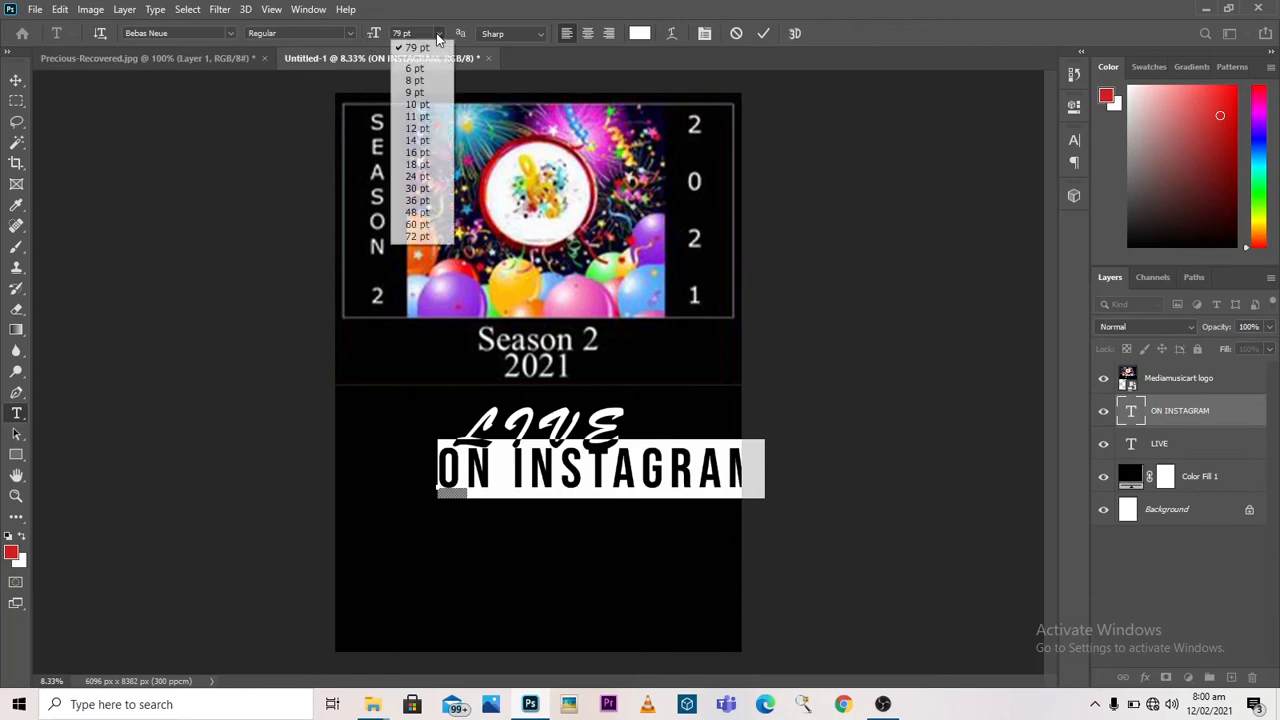
{"action": "left_click", "coordinate": [416, 224]}
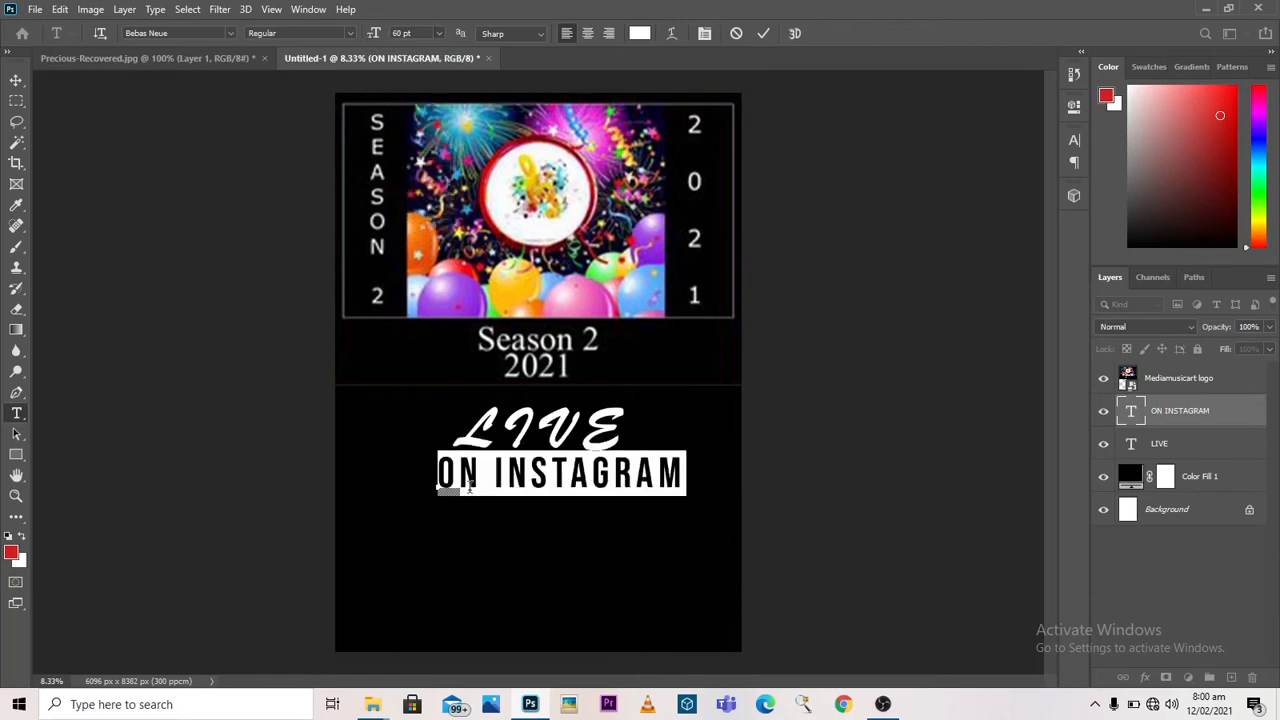
{"action": "left_click", "coordinate": [764, 34]}
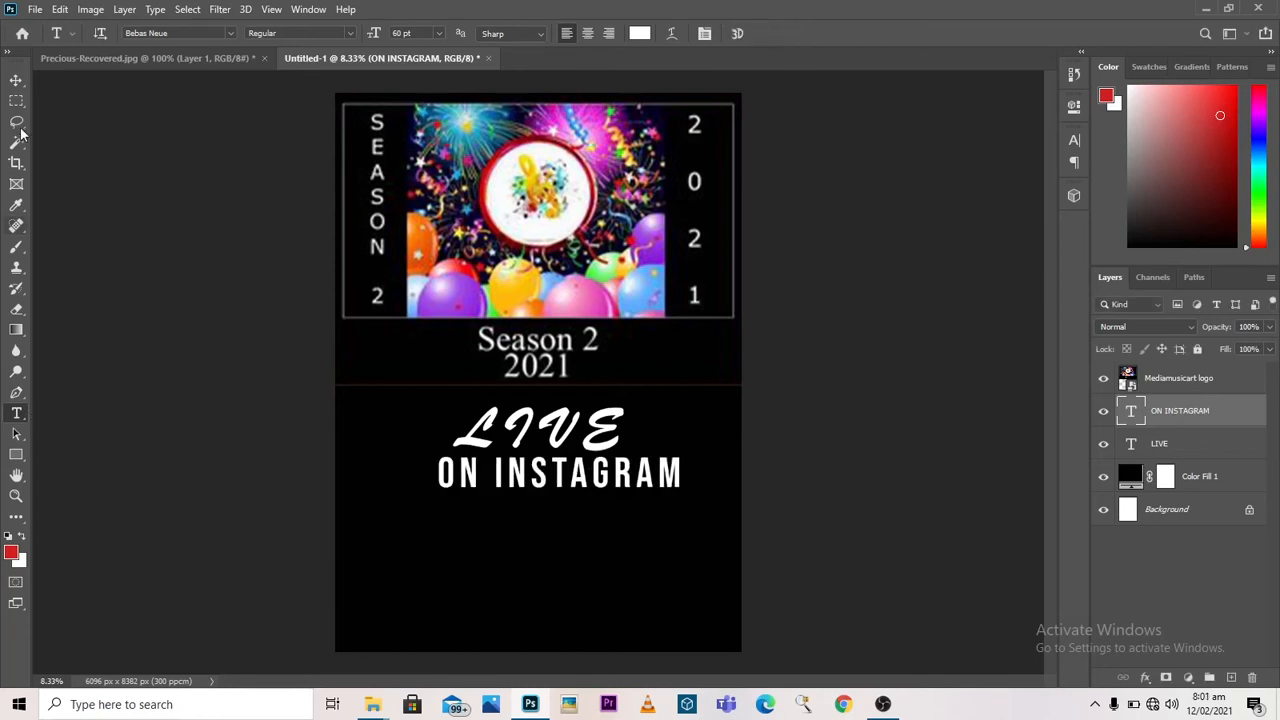
{"action": "left_click", "coordinate": [16, 80]}
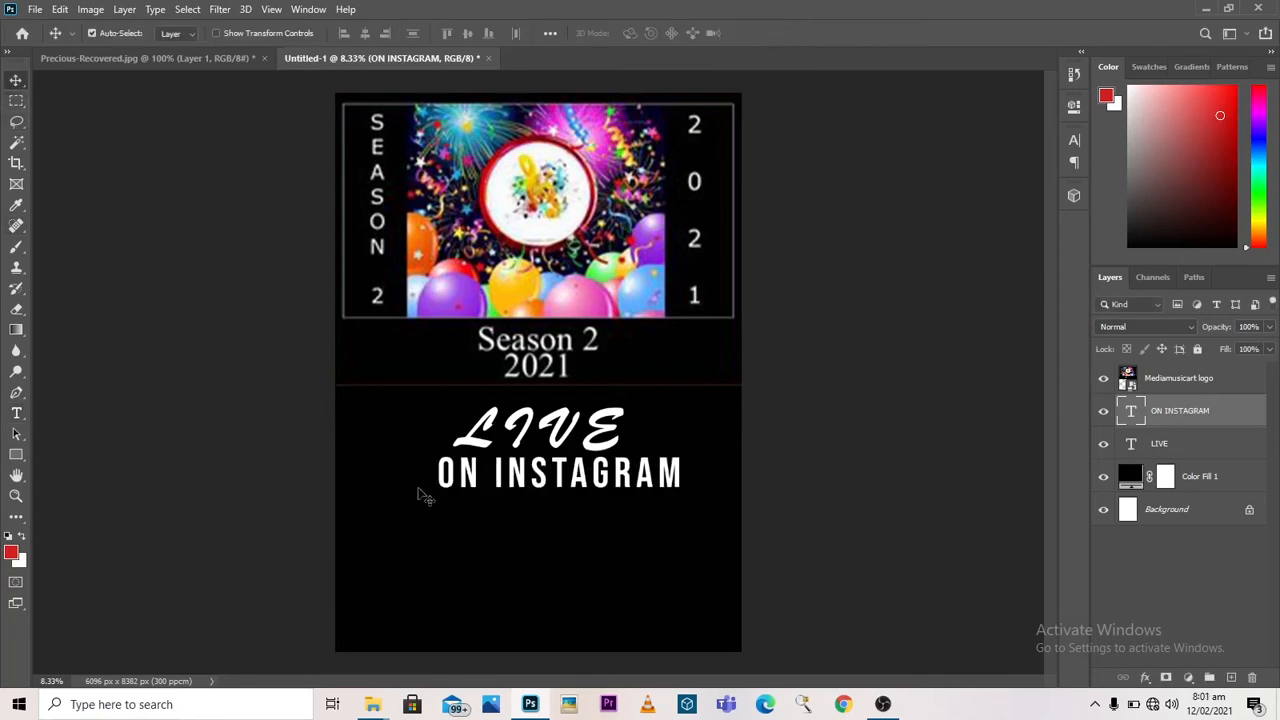
{"action": "left_click_drag", "start_coordinate": [481, 494], "coordinate": [451, 497]}
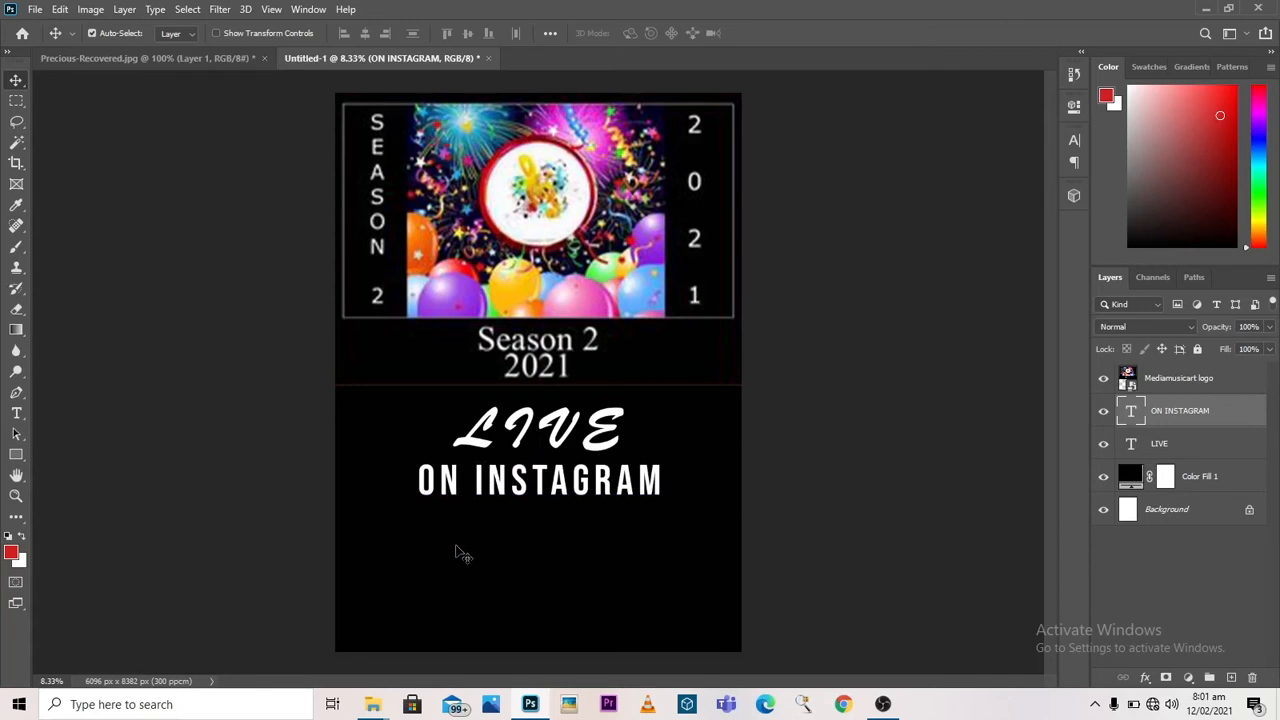
Step: Draw a white rectangle about 3864 × 804 px over ON INSTAGRAM and stack it behind that text
{"action": "left_click", "coordinate": [17, 455]}
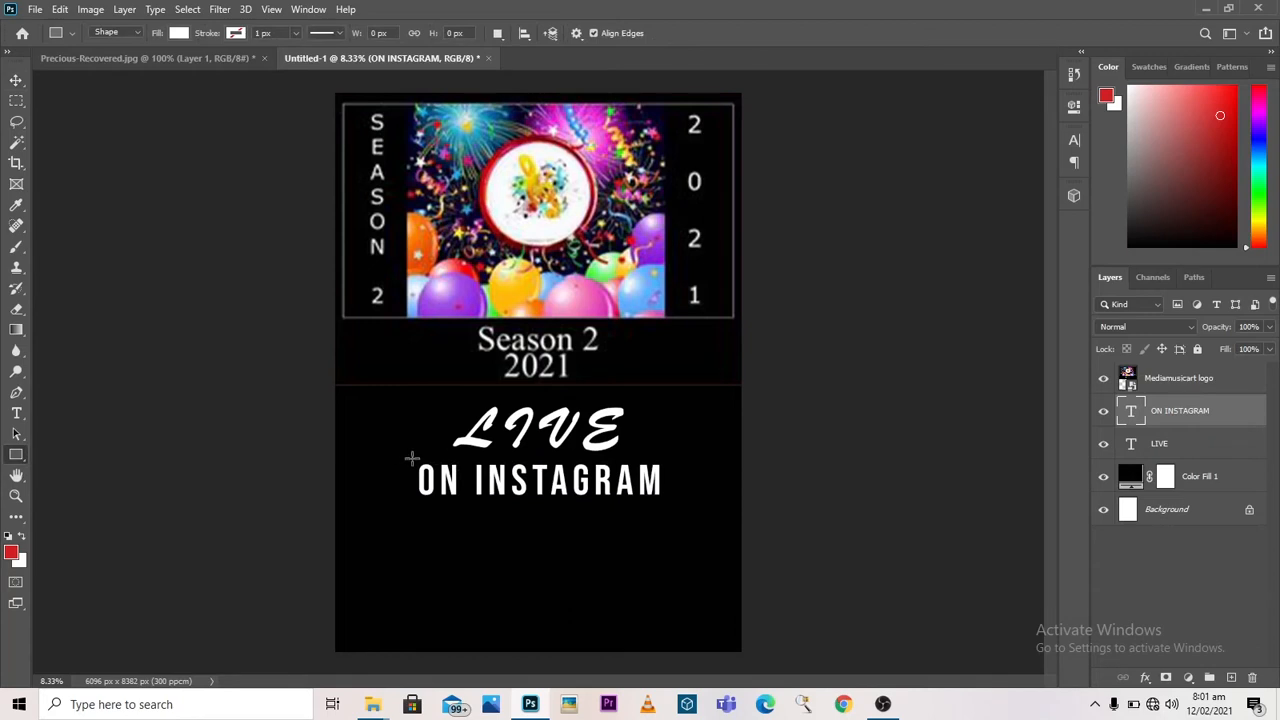
{"action": "left_click_drag", "start_coordinate": [411, 458], "coordinate": [666, 513]}
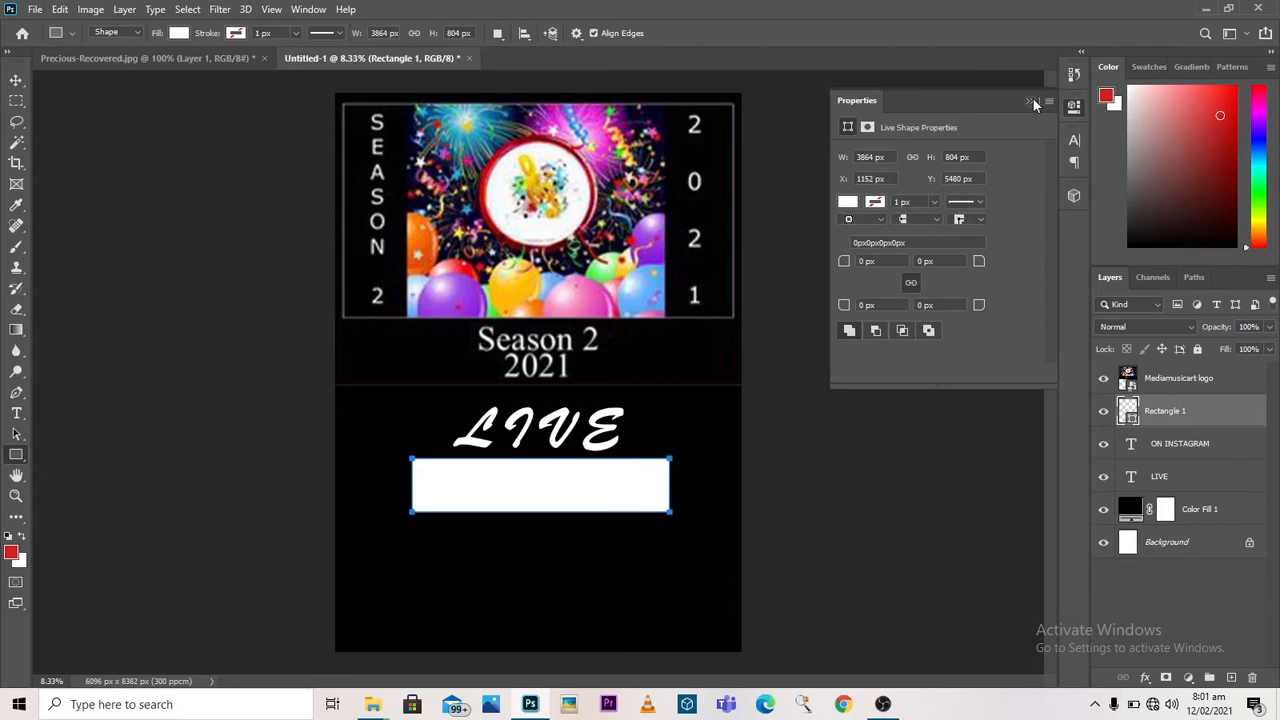
{"action": "left_click", "coordinate": [1032, 98]}
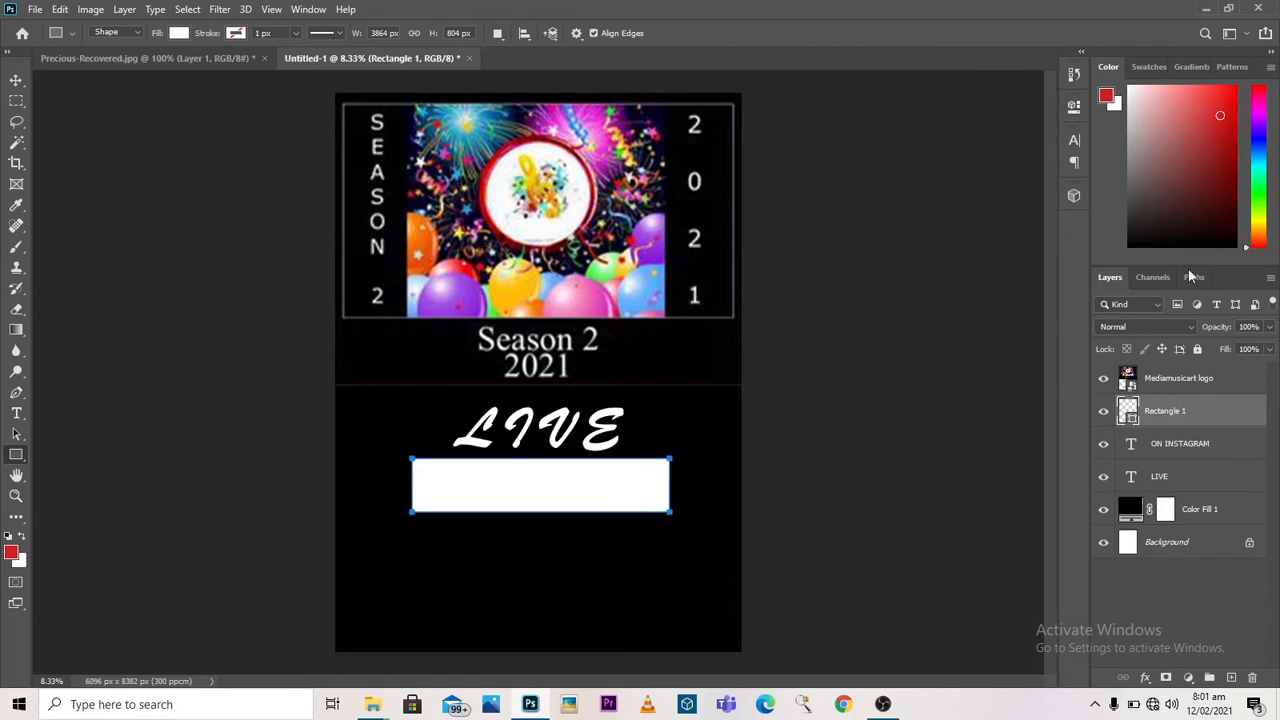
{"action": "left_click", "coordinate": [1199, 454]}
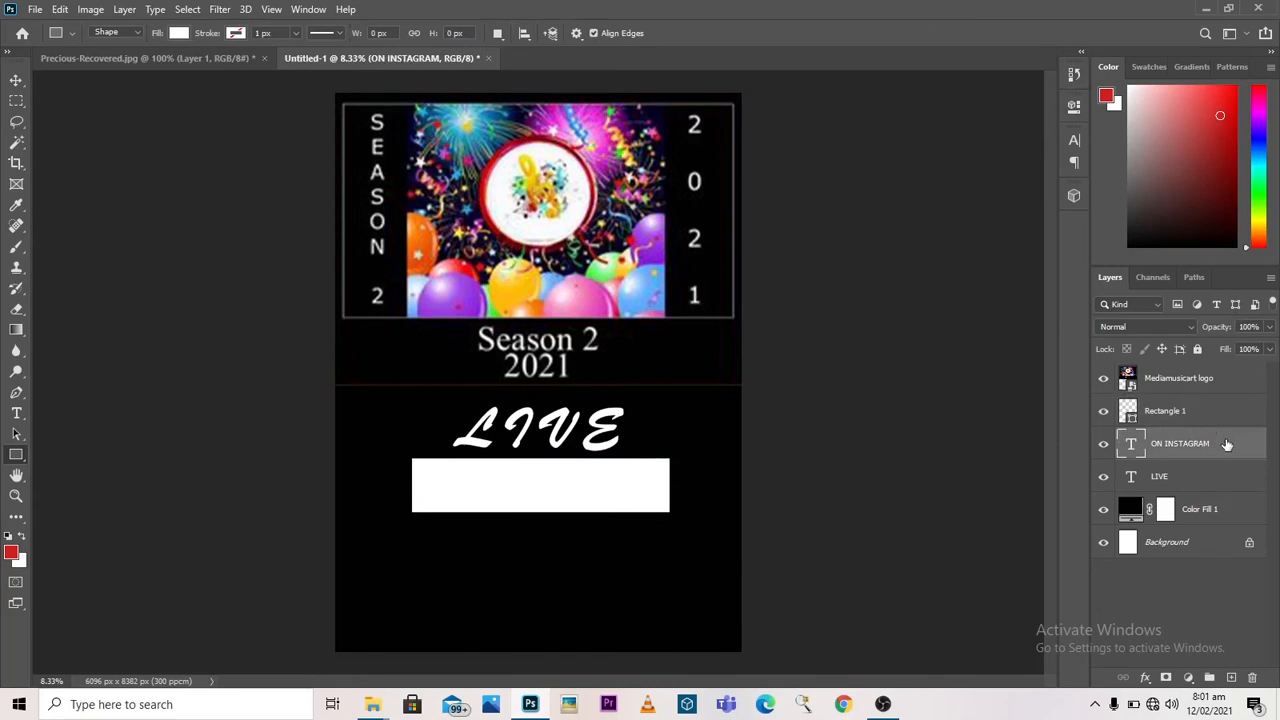
{"action": "left_click_drag", "start_coordinate": [1226, 444], "coordinate": [1231, 410]}
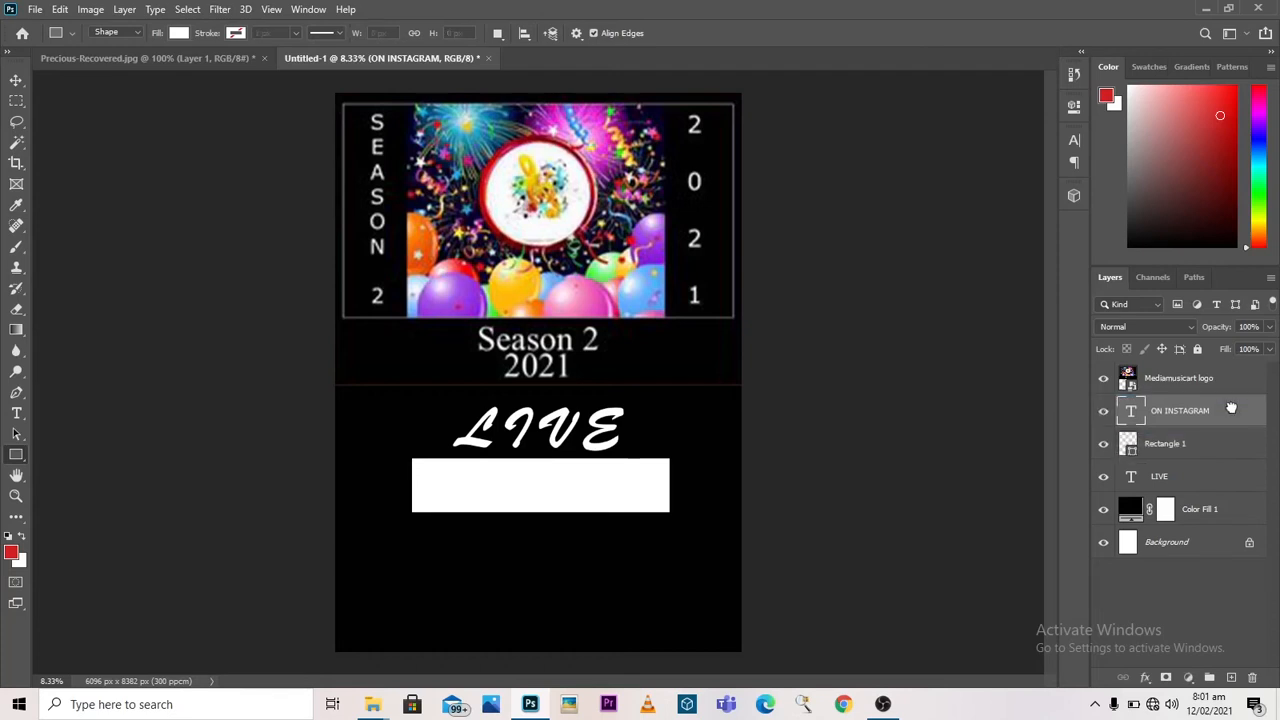
Step: Change the colour of the ON INSTAGRAM text to black, #000000, and commit the edit
{"action": "double_click", "coordinate": [1133, 418]}
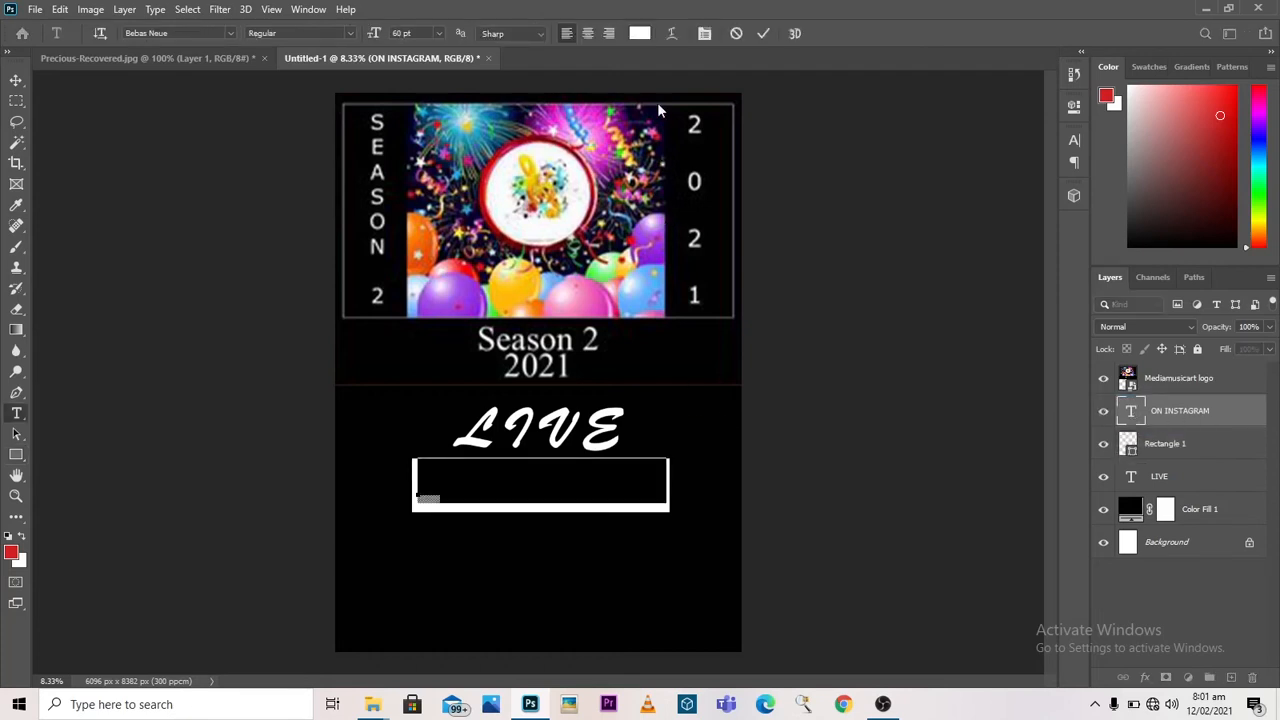
{"action": "left_click", "coordinate": [640, 34]}
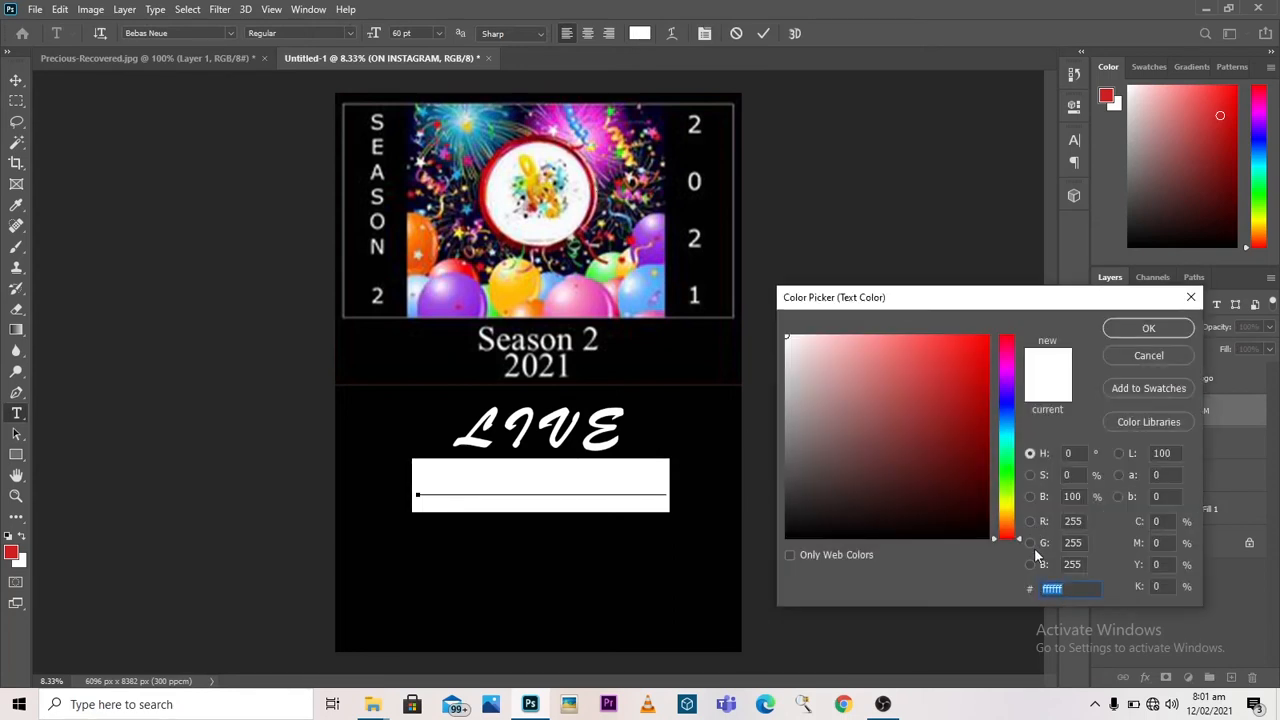
{"action": "type", "text": "0"}
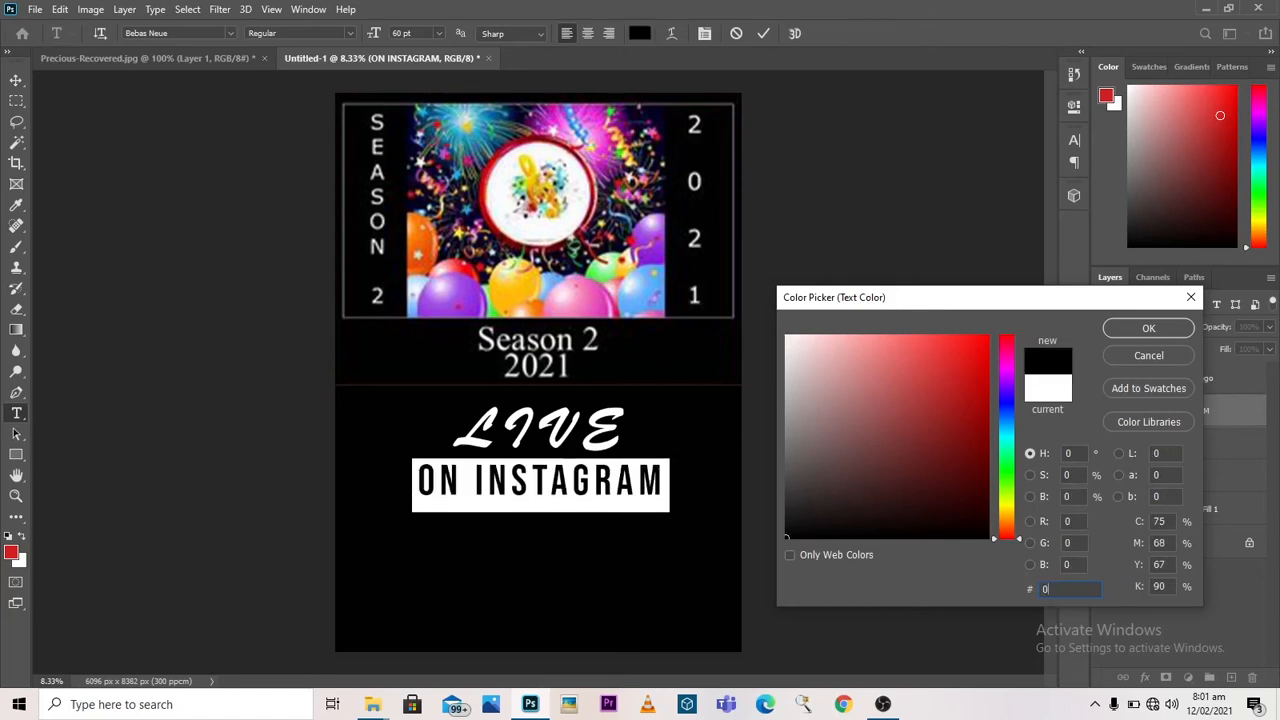
{"action": "type", "text": "0000"}
{"action": "left_click", "coordinate": [1146, 328]}
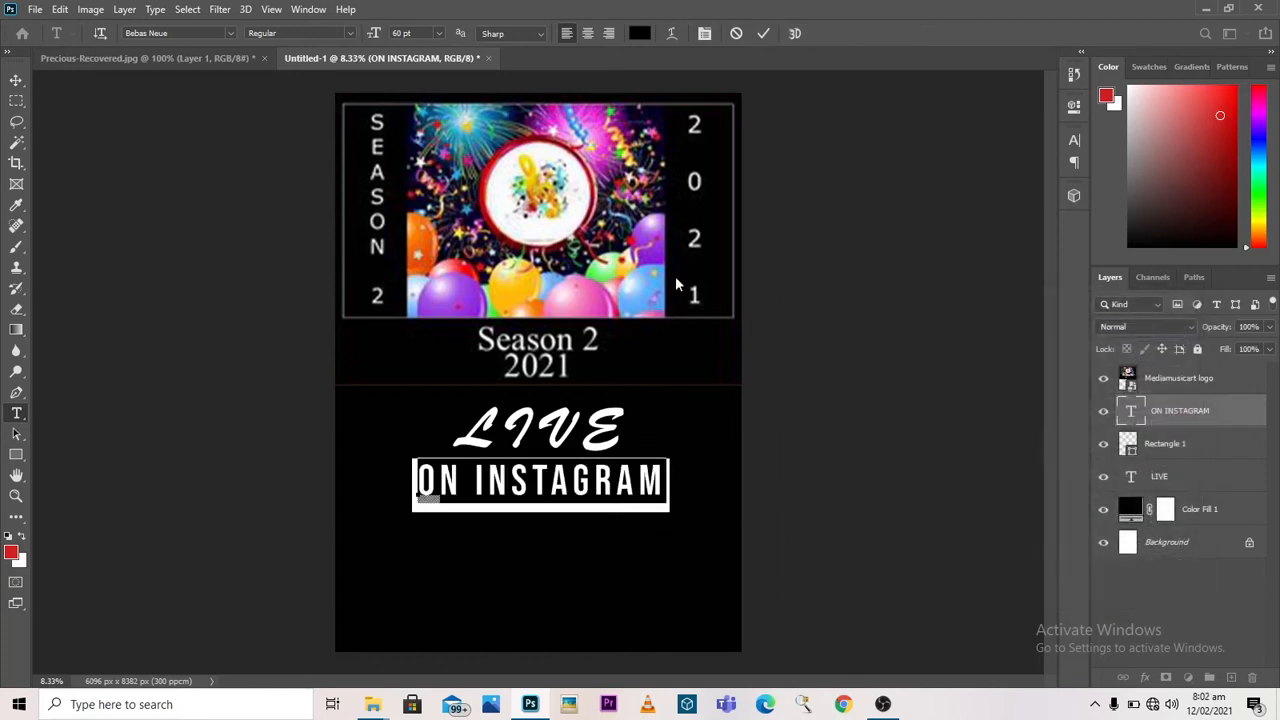
{"action": "left_click", "coordinate": [763, 36]}
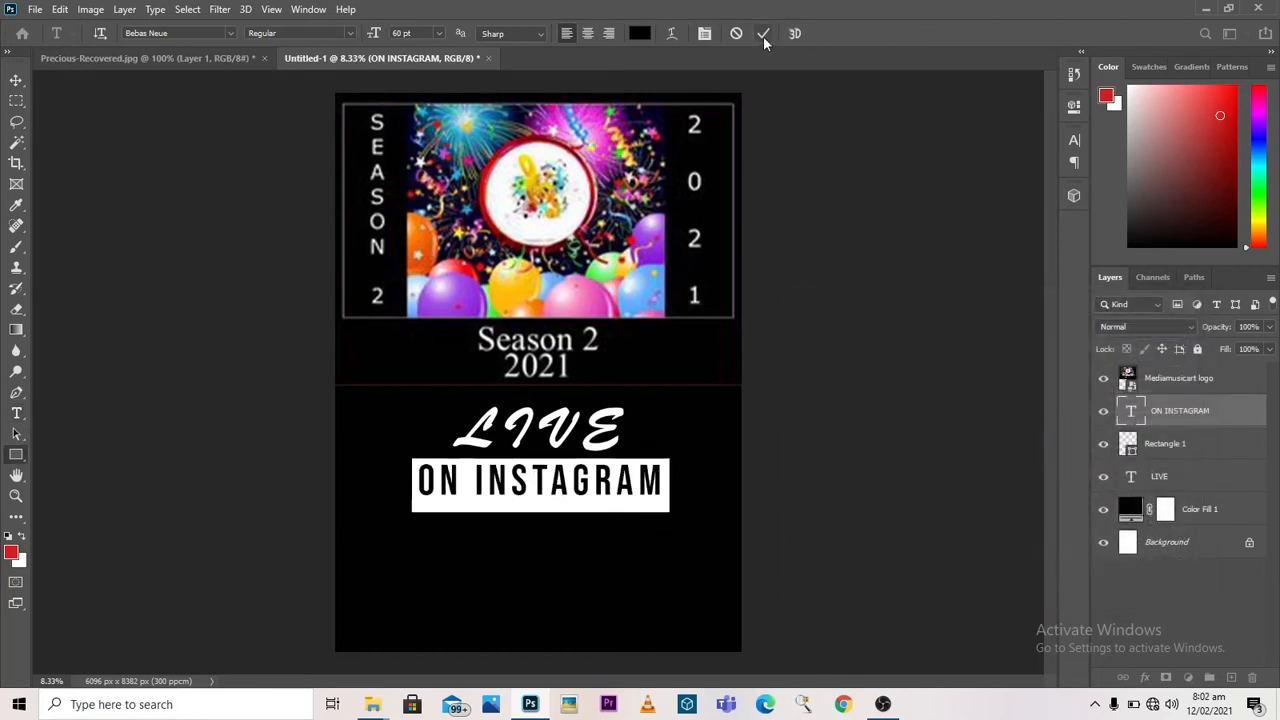
Step: Nudge the white rectangle slightly to the right, fine-tuning its vertical position behind ON INSTAGRAM
{"action": "key", "text": "u"}
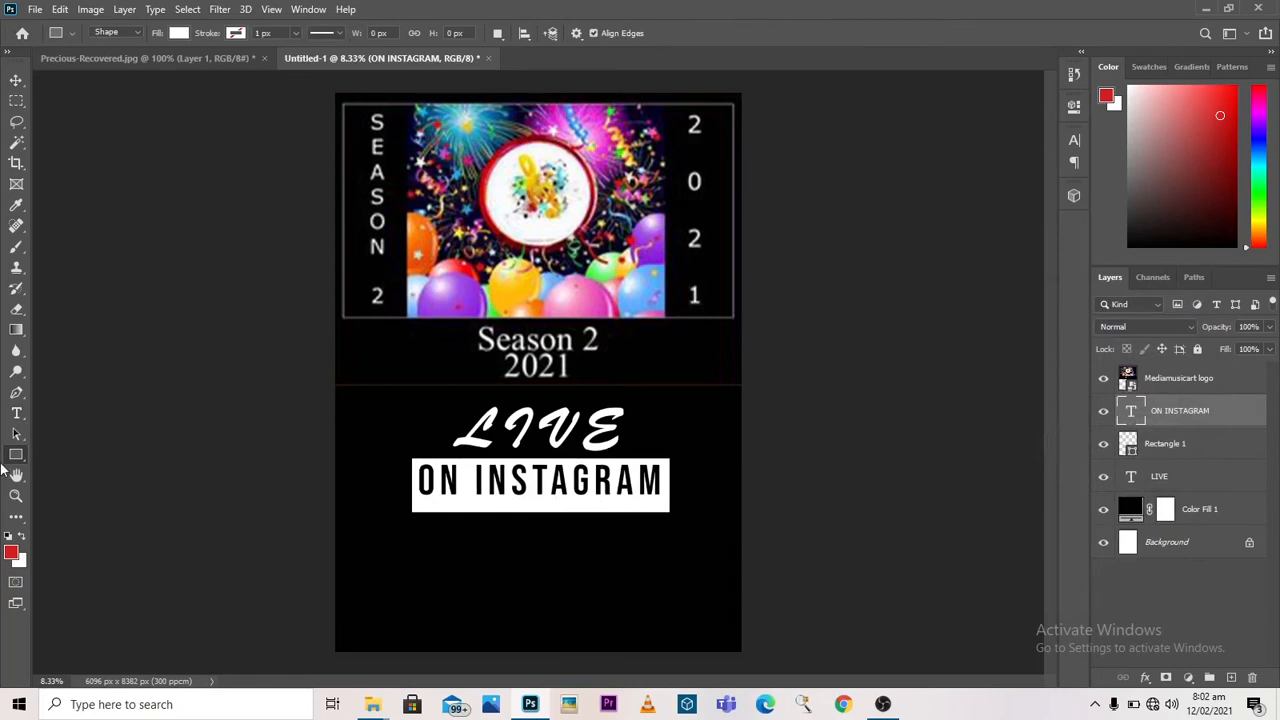
{"action": "left_click", "coordinate": [15, 81]}
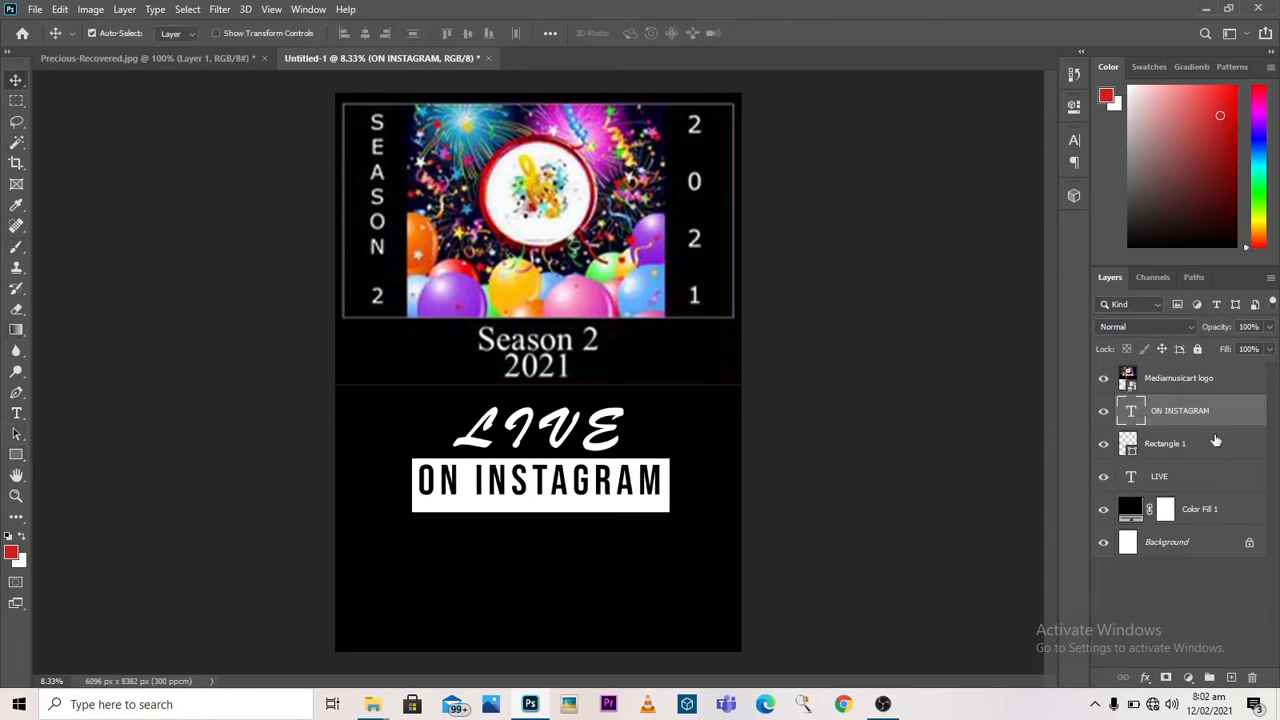
{"action": "left_click", "coordinate": [1160, 452]}
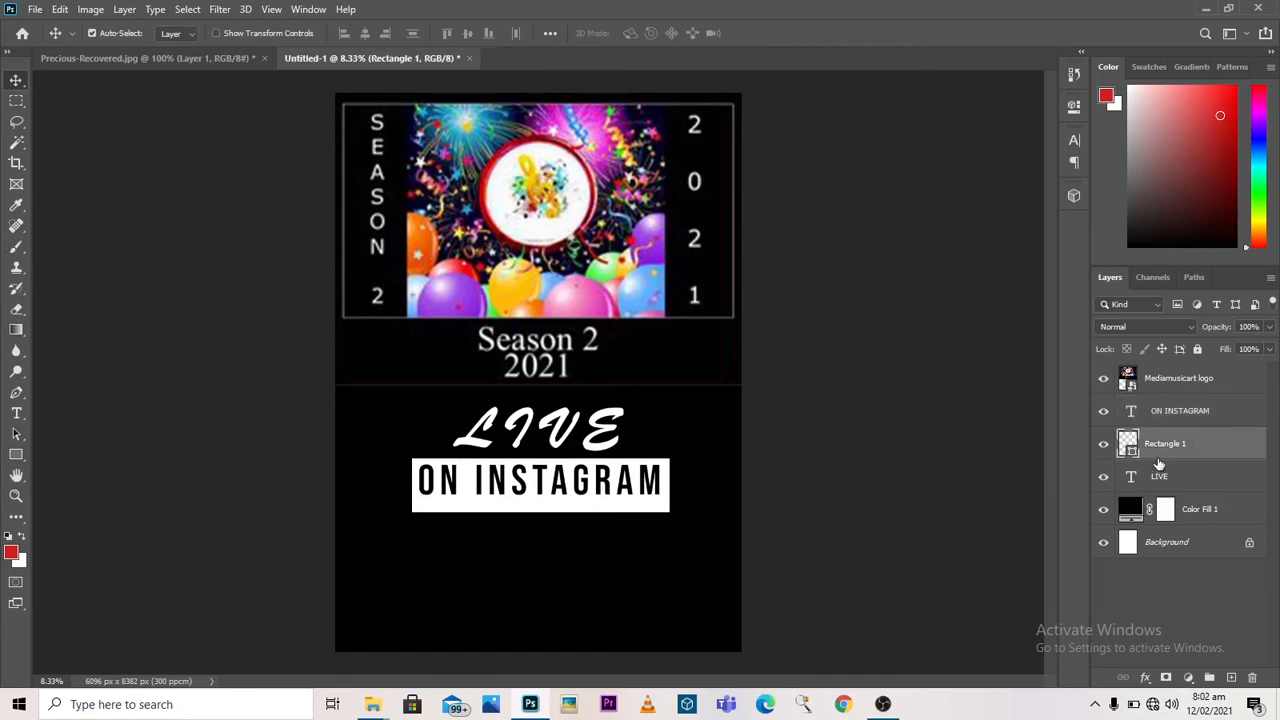
{"action": "key", "text": "Up"}
{"action": "key", "text": "Up"}
{"action": "key", "text": "Up"}
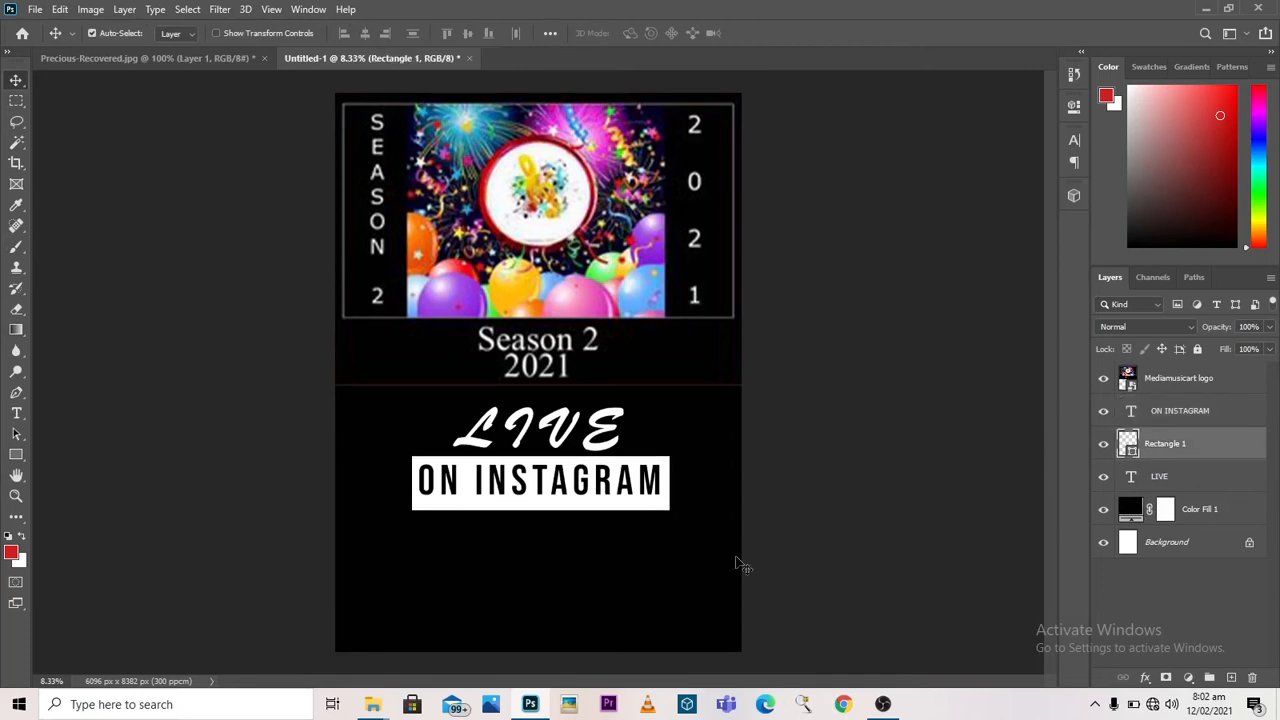
{"action": "key", "text": "Right"}
{"action": "key", "text": "Right"}
{"action": "key", "text": "Down"}
{"action": "key", "text": "Down"}
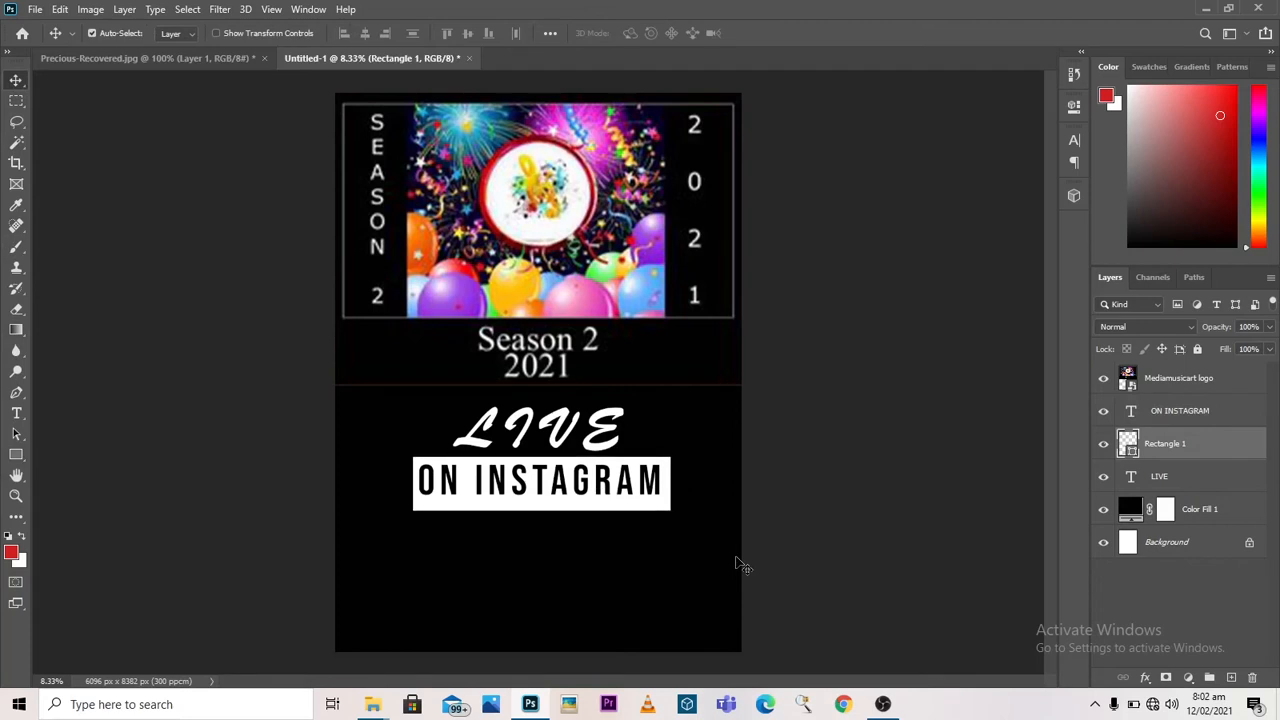
{"action": "key", "text": "Down"}
{"action": "key", "text": "Down"}
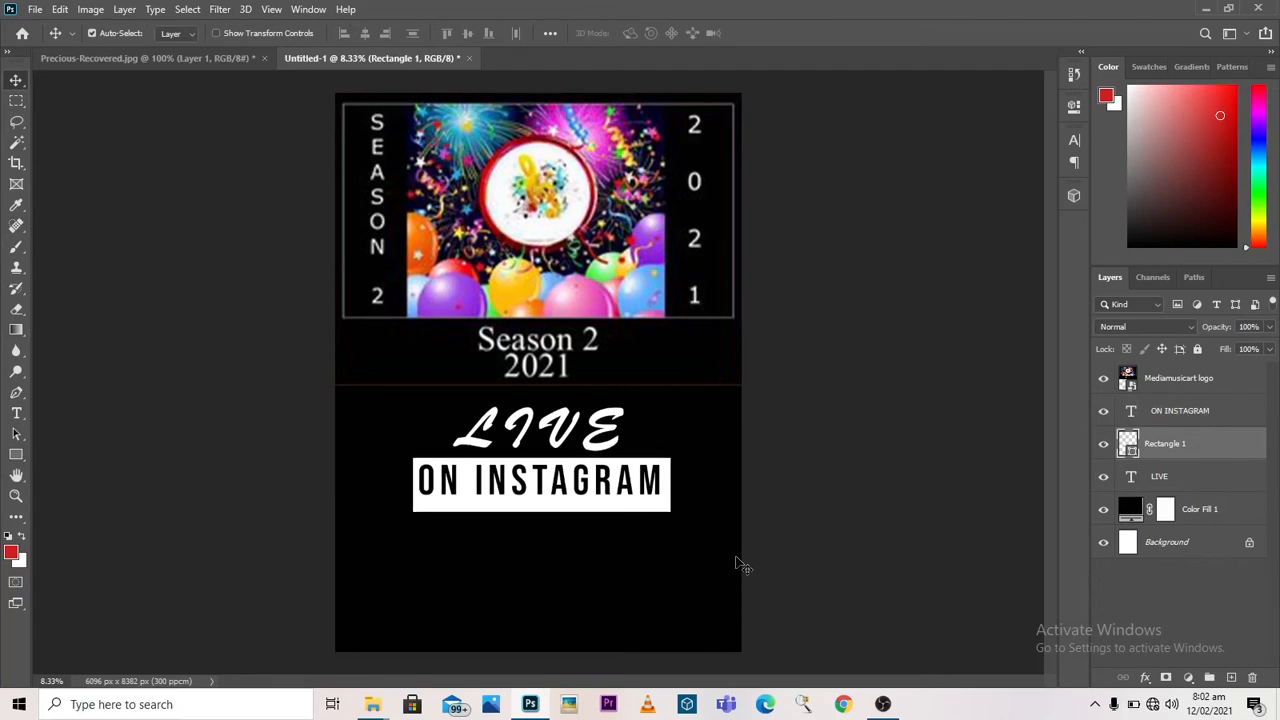
Step: Nudge the ON INSTAGRAM text slightly down and right to centre it inside the white rectangle
{"action": "left_click", "coordinate": [1185, 418]}
{"action": "key", "text": "Down"}
{"action": "key", "text": "Down"}
{"action": "key", "text": "Down"}
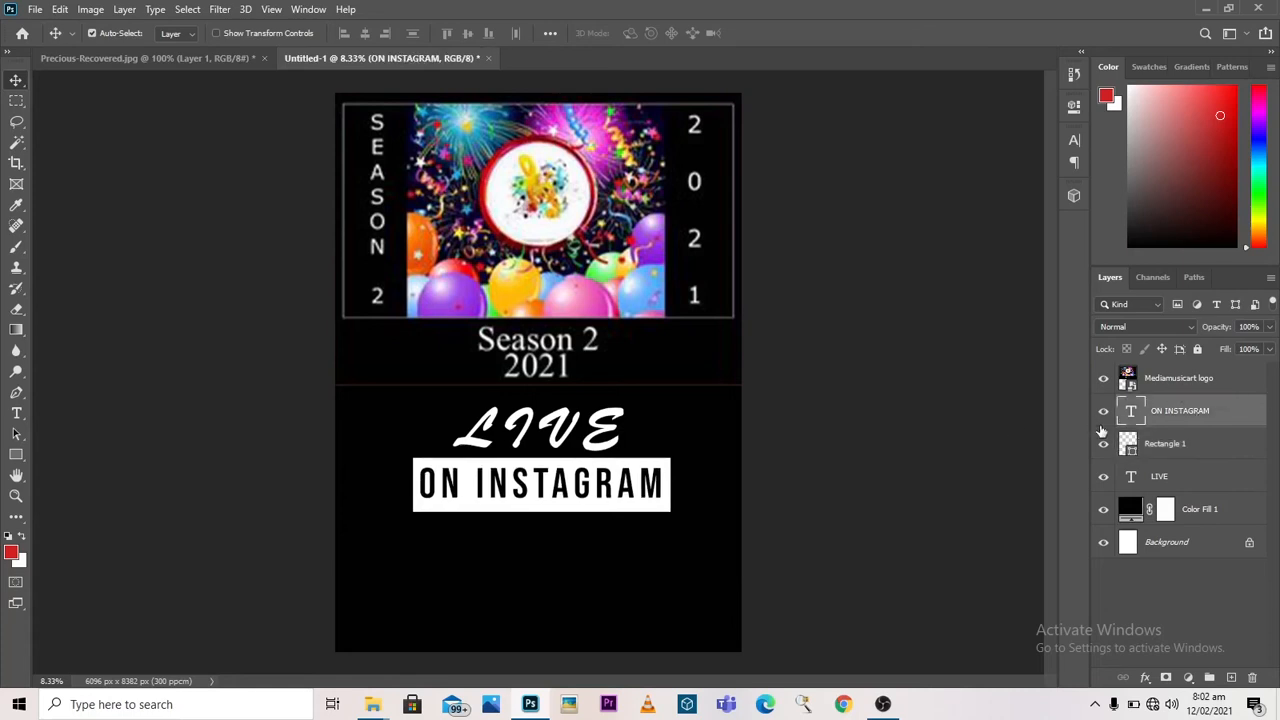
{"action": "key", "text": "Up"}
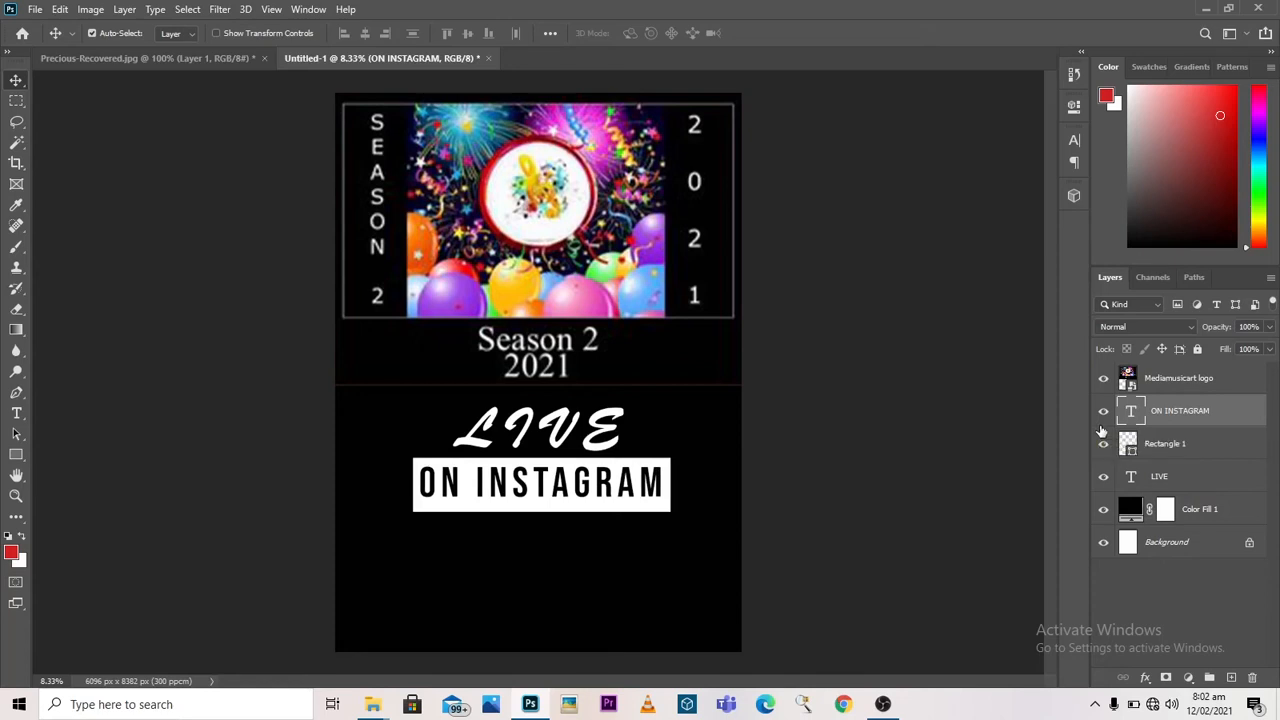
{"action": "key", "text": "Right"}
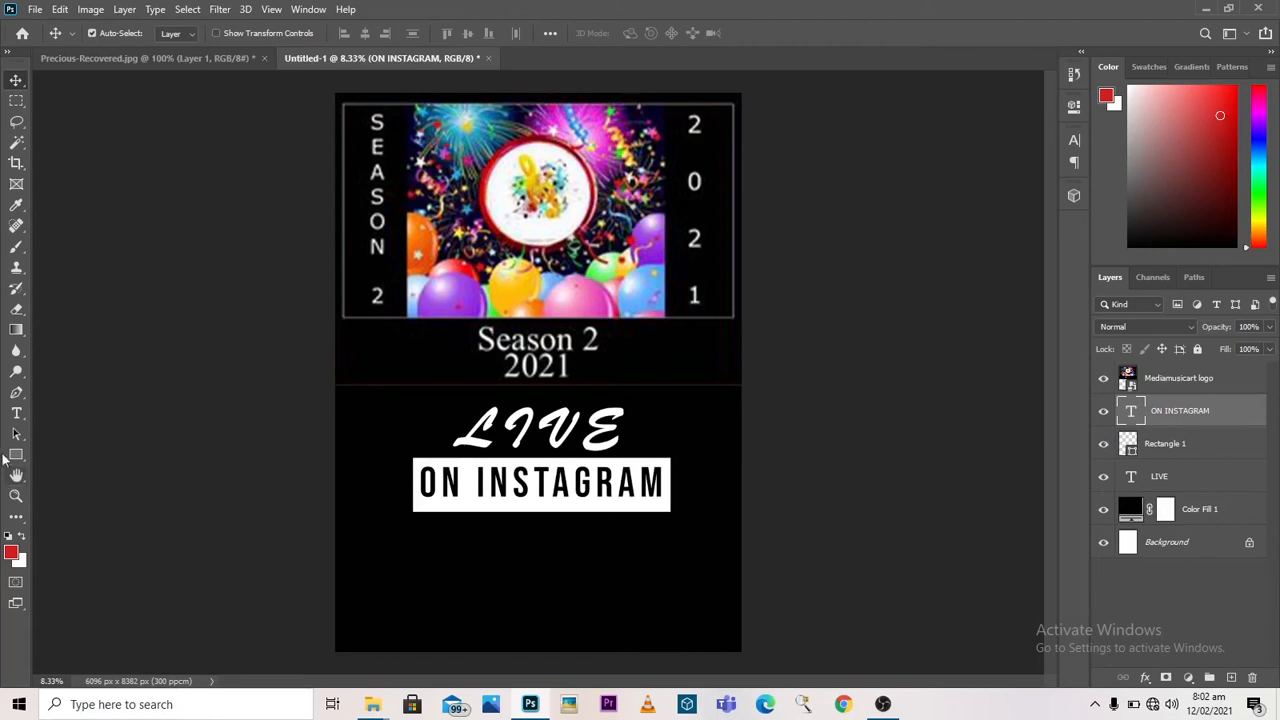
Step: Add a separate text line reading "SATURDAY 13TH FEBRUARY 2021" below the white rectangle
{"action": "left_click", "coordinate": [18, 413]}
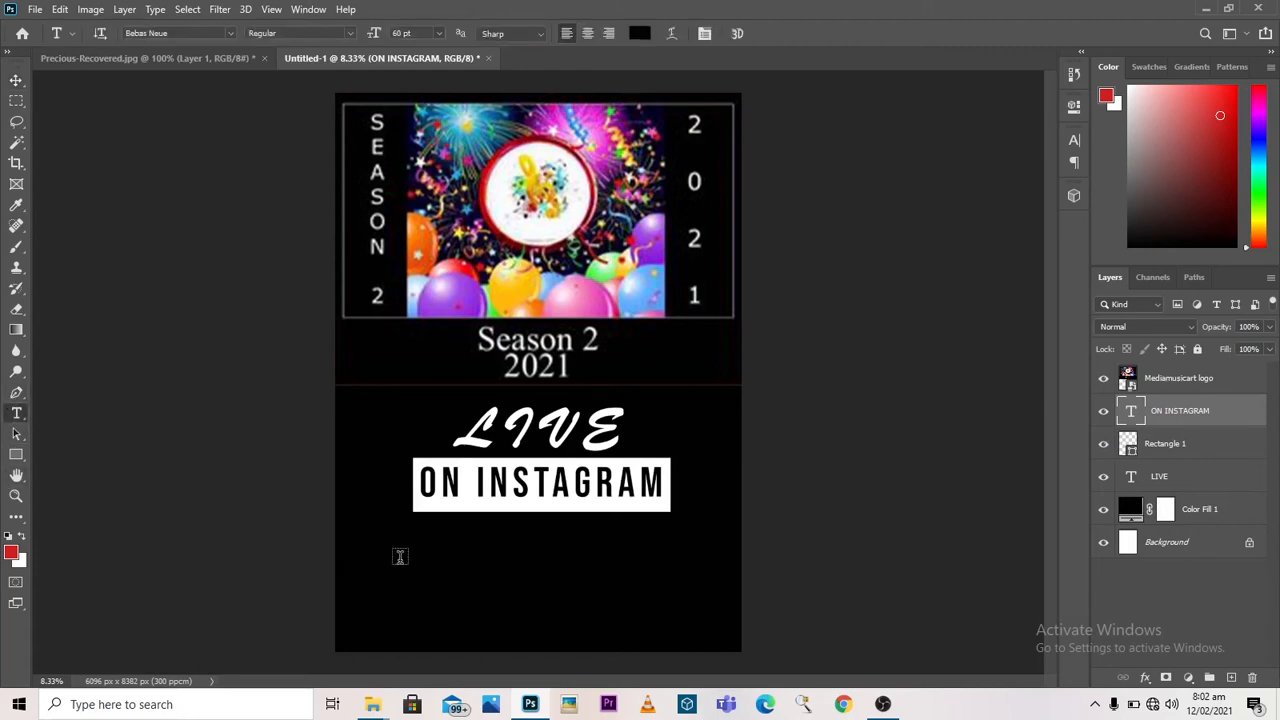
{"action": "left_click", "coordinate": [398, 554]}
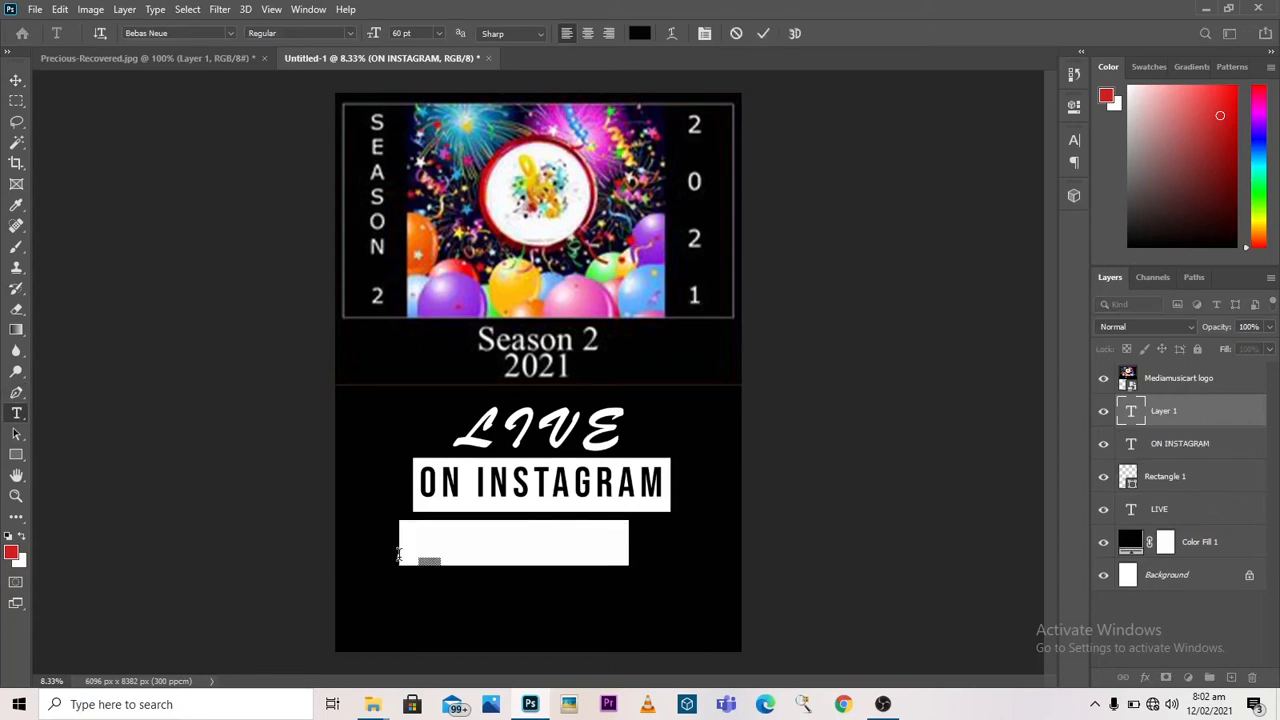
{"action": "type", "text": "SAT"}
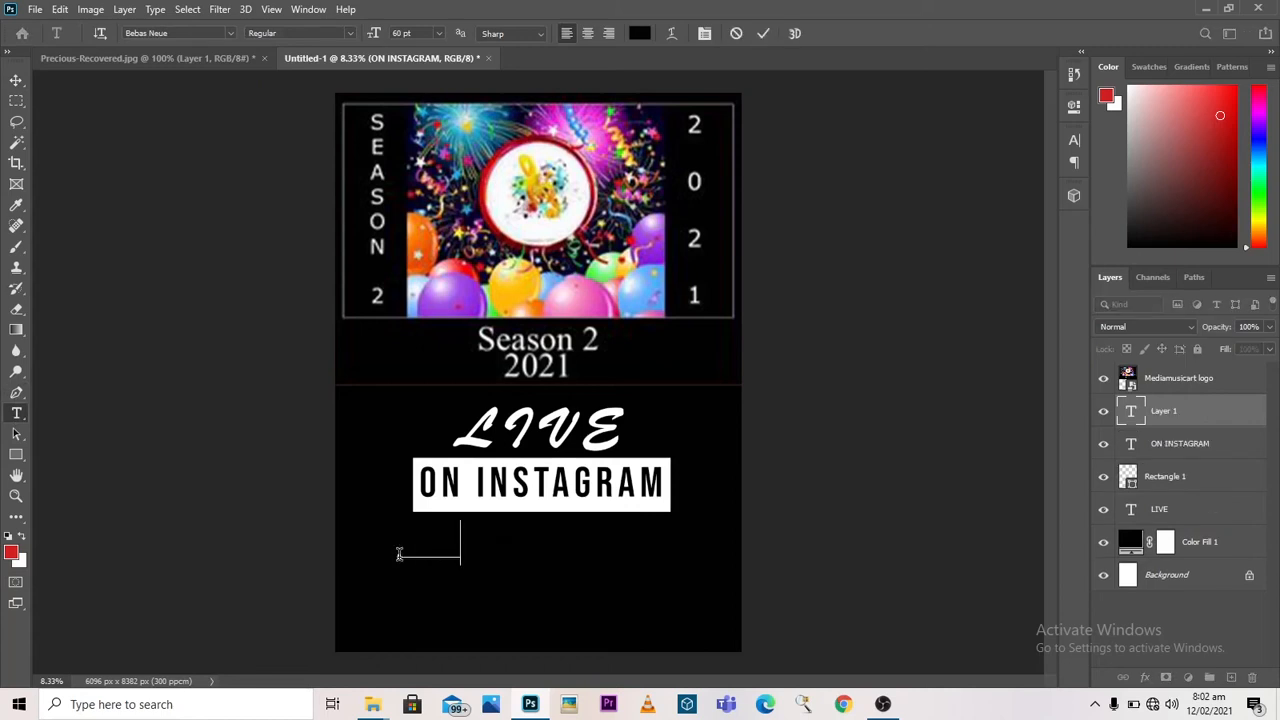
{"action": "type", "text": "U"}
{"action": "key", "text": "BackSpace"}
{"action": "type", "text": "URDAY 13TH FEBRUARY 20"}
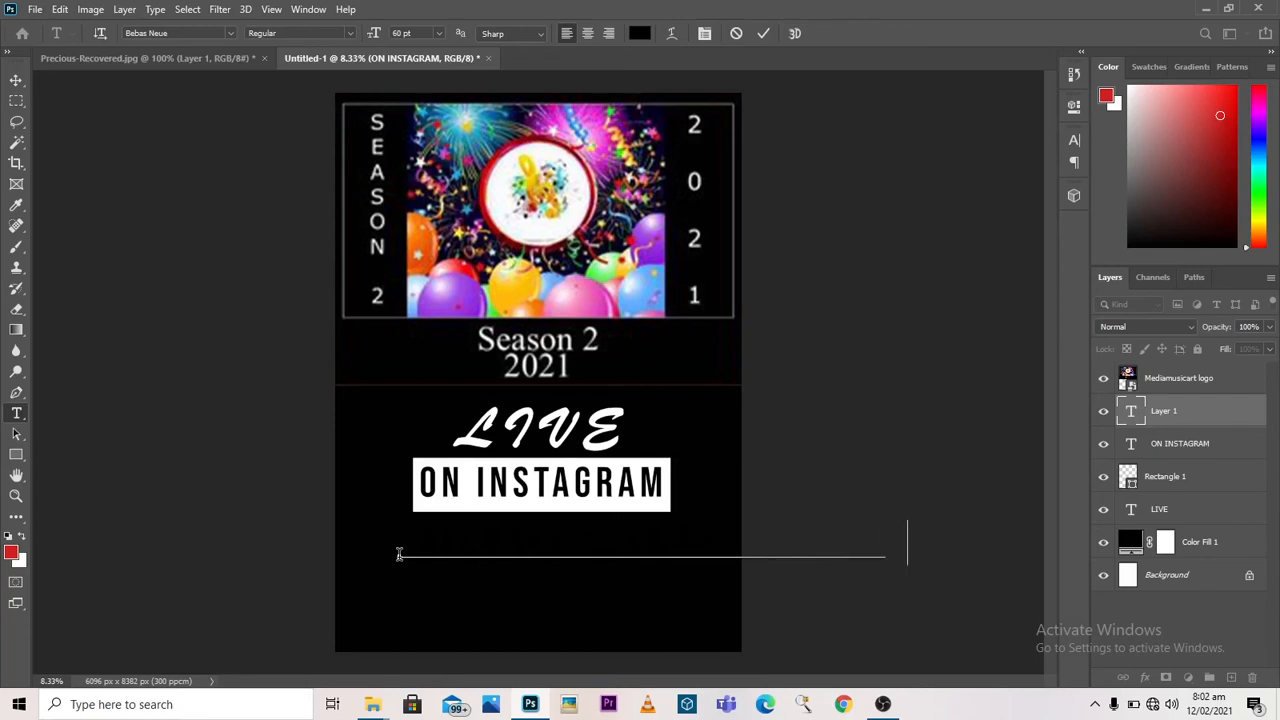
{"action": "type", "text": "21"}
{"action": "left_click", "coordinate": [763, 34]}
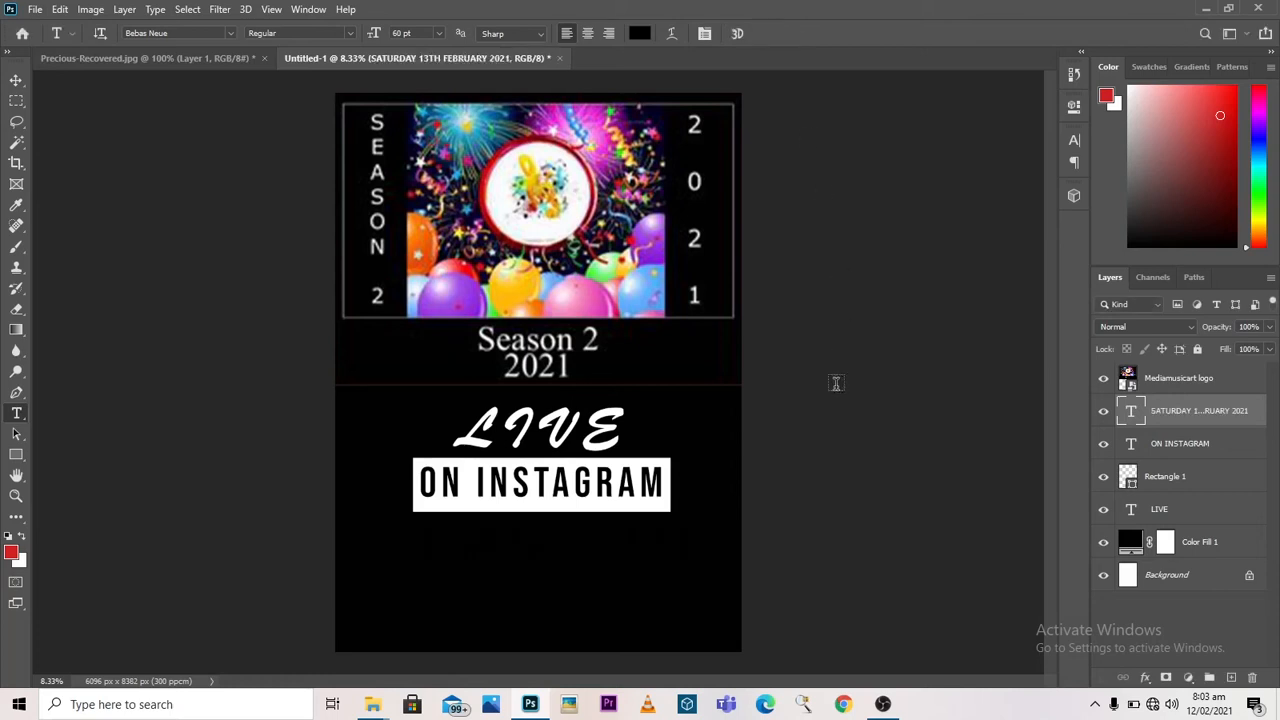
Step: Change the colour of the SATURDAY 13TH FEBRUARY 2021 text to white, #FFFFFF
{"action": "double_click", "coordinate": [1131, 410]}
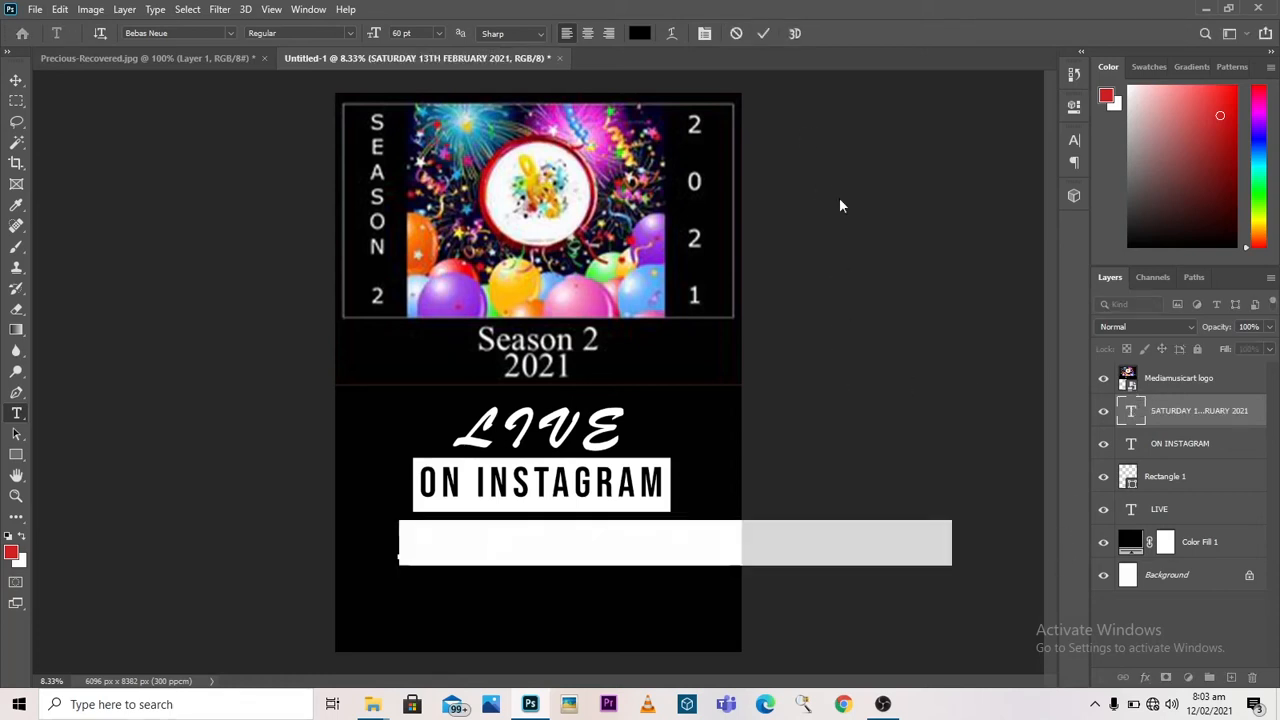
{"action": "left_click", "coordinate": [645, 34]}
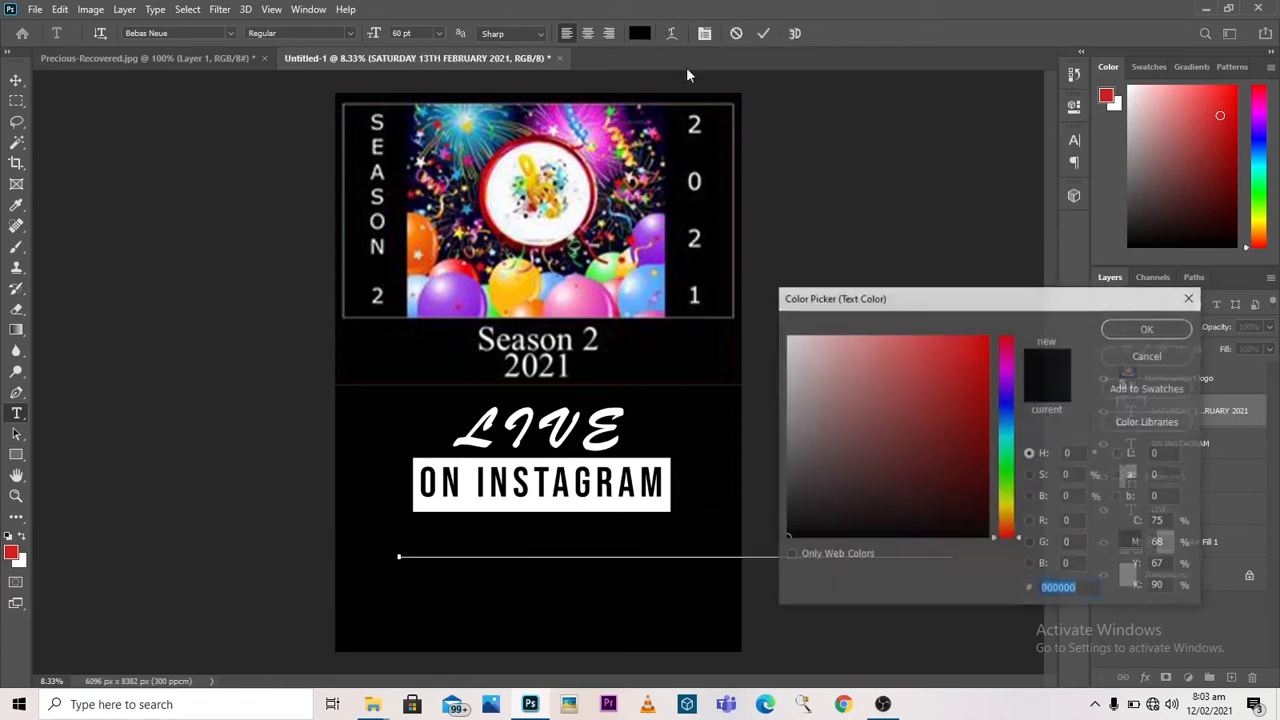
{"action": "left_click", "coordinate": [1092, 592]}
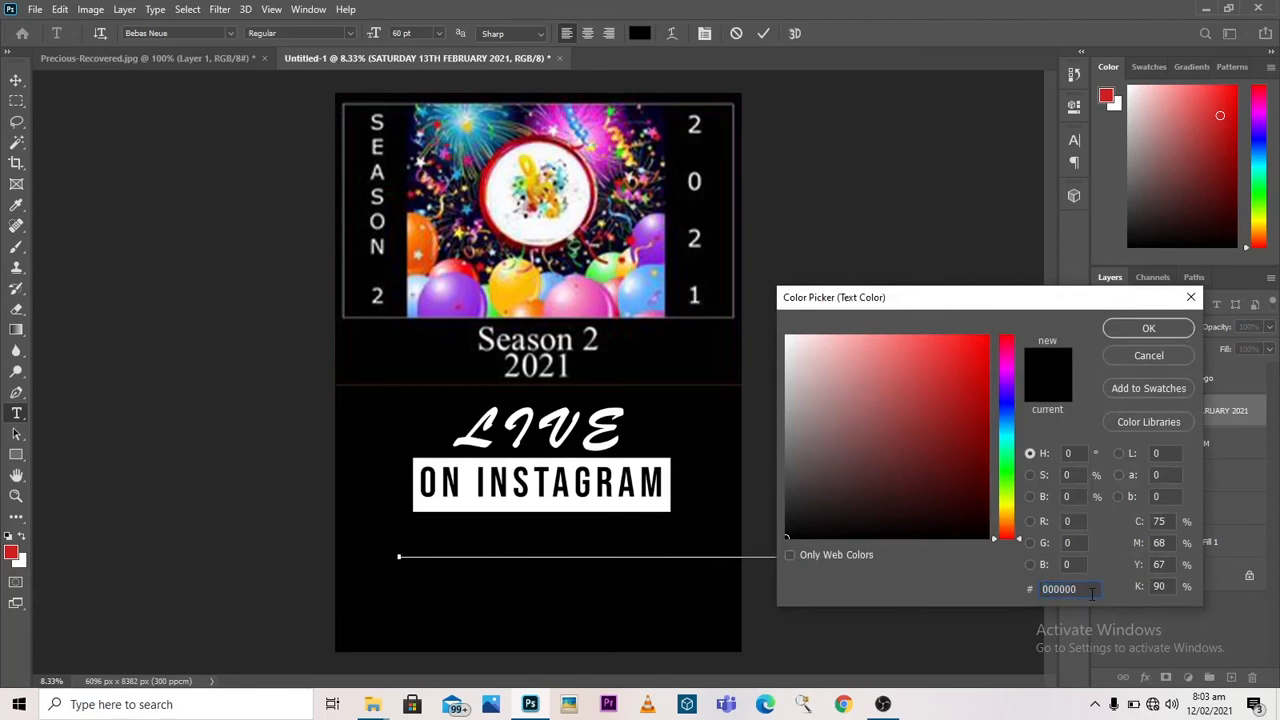
{"action": "double_click", "coordinate": [1092, 592]}
{"action": "type", "text": "F"}
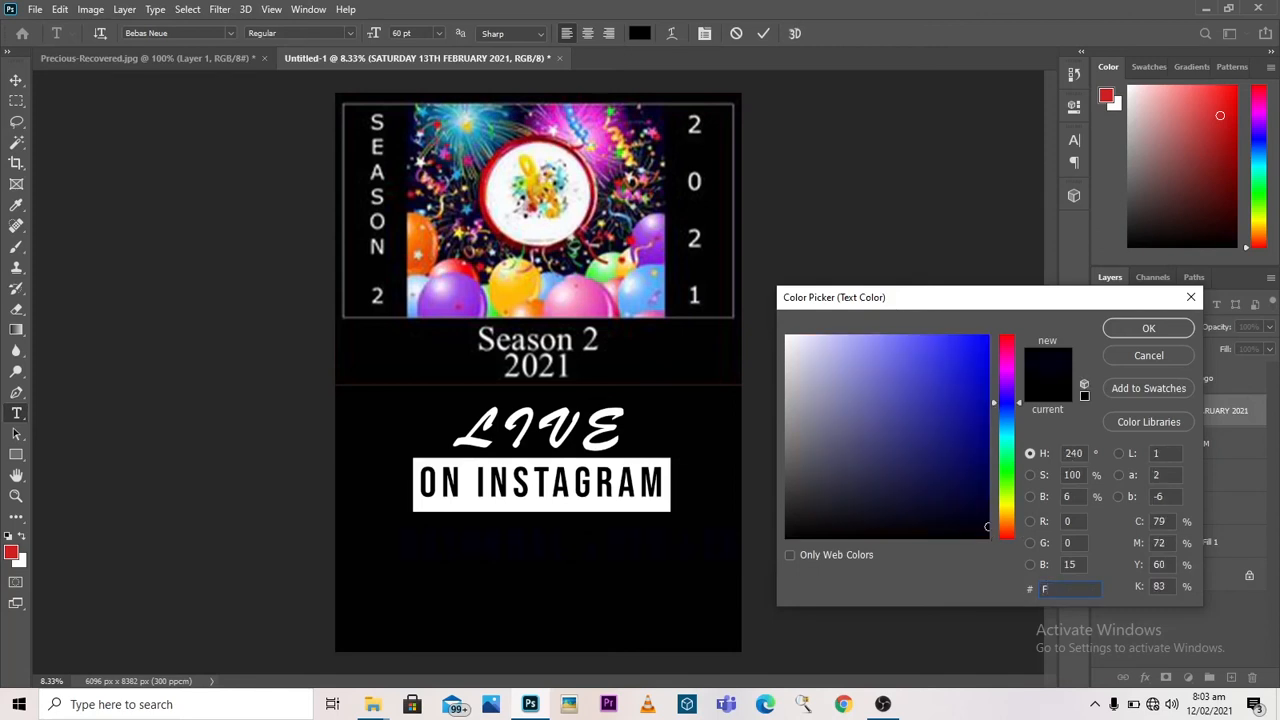
{"action": "type", "text": "FF"}
{"action": "type", "text": "FFF"}
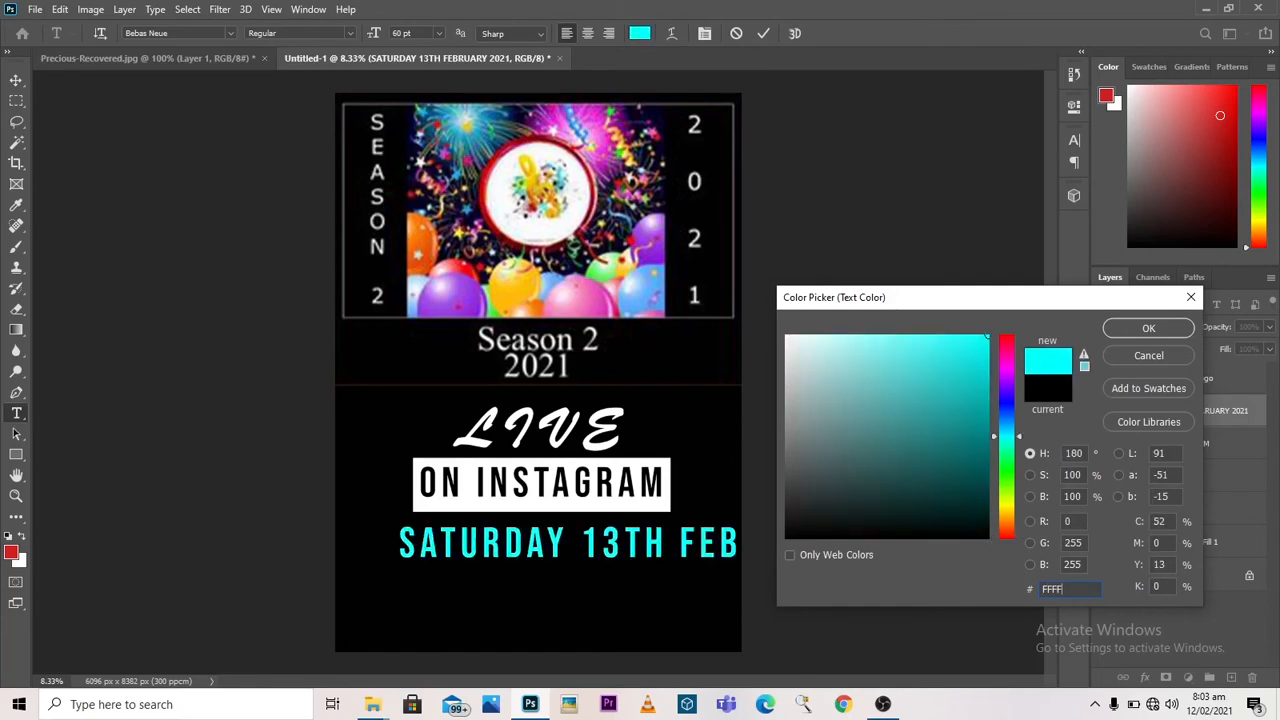
{"action": "left_click", "coordinate": [1150, 330]}
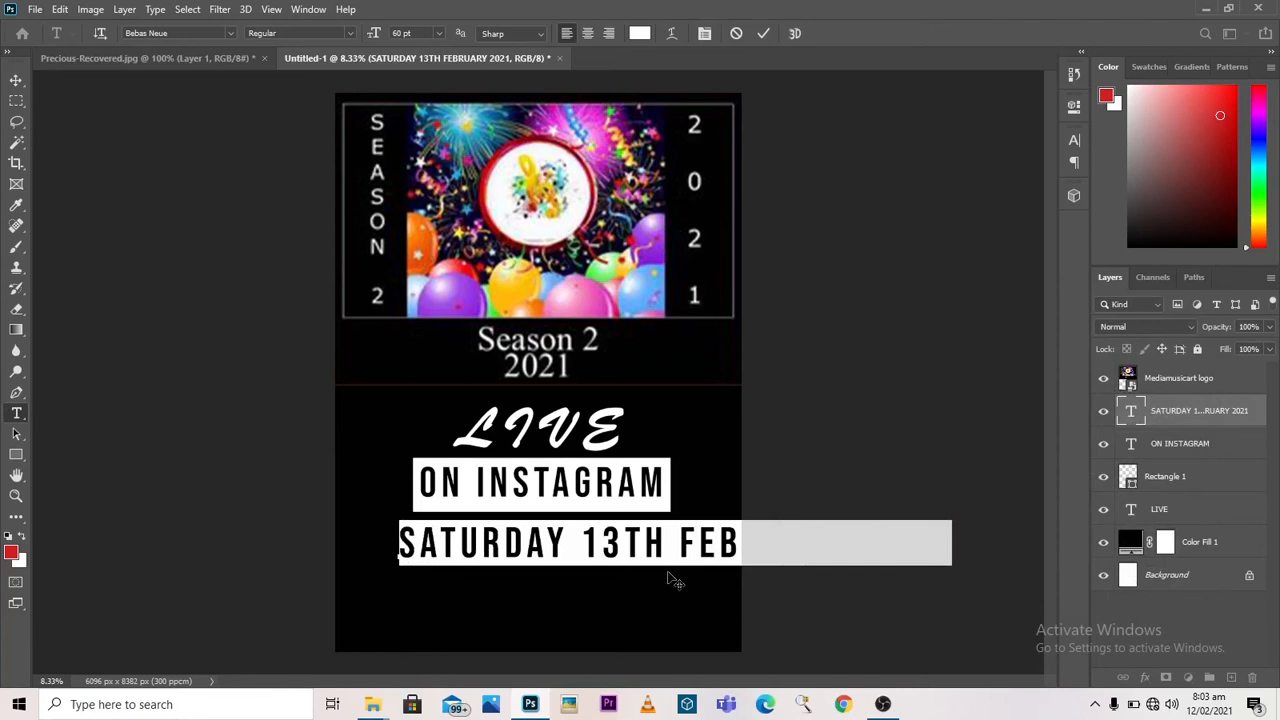
Step: Set the date text to 39 pt and move it left and slightly up so the whole line fits on the flyer
{"action": "left_click", "coordinate": [437, 31]}
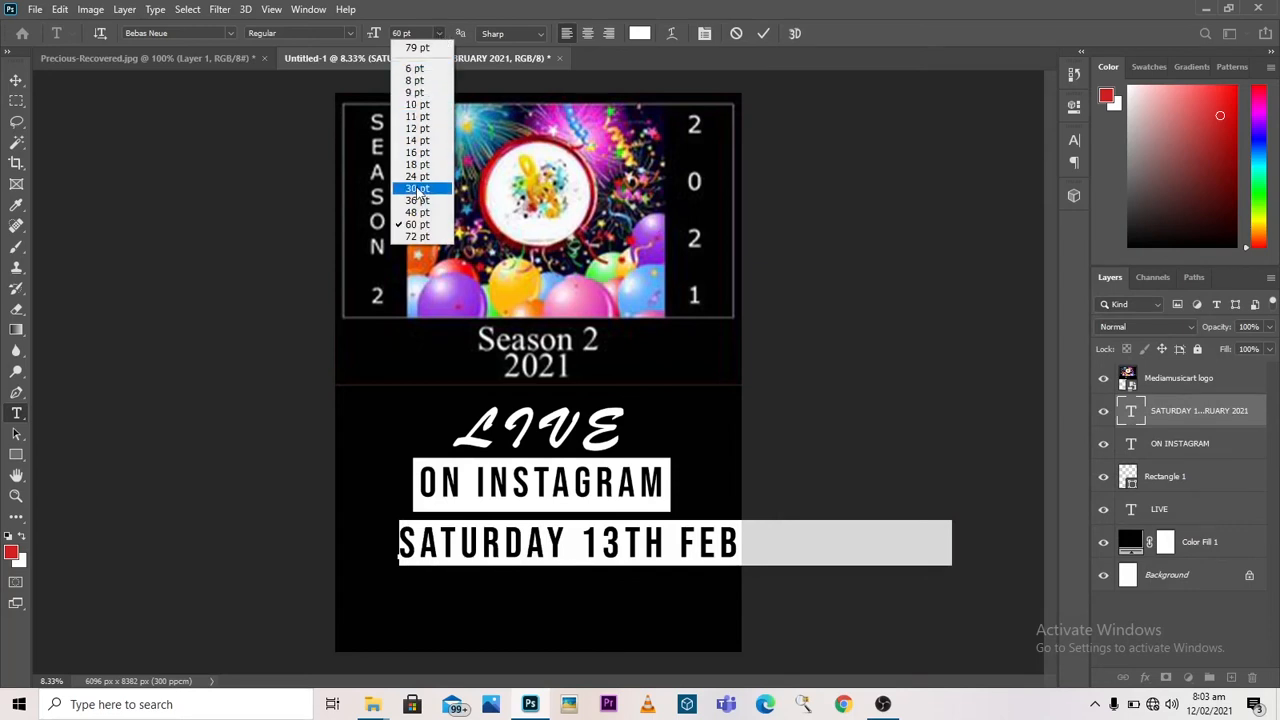
{"action": "left_click", "coordinate": [377, 32]}
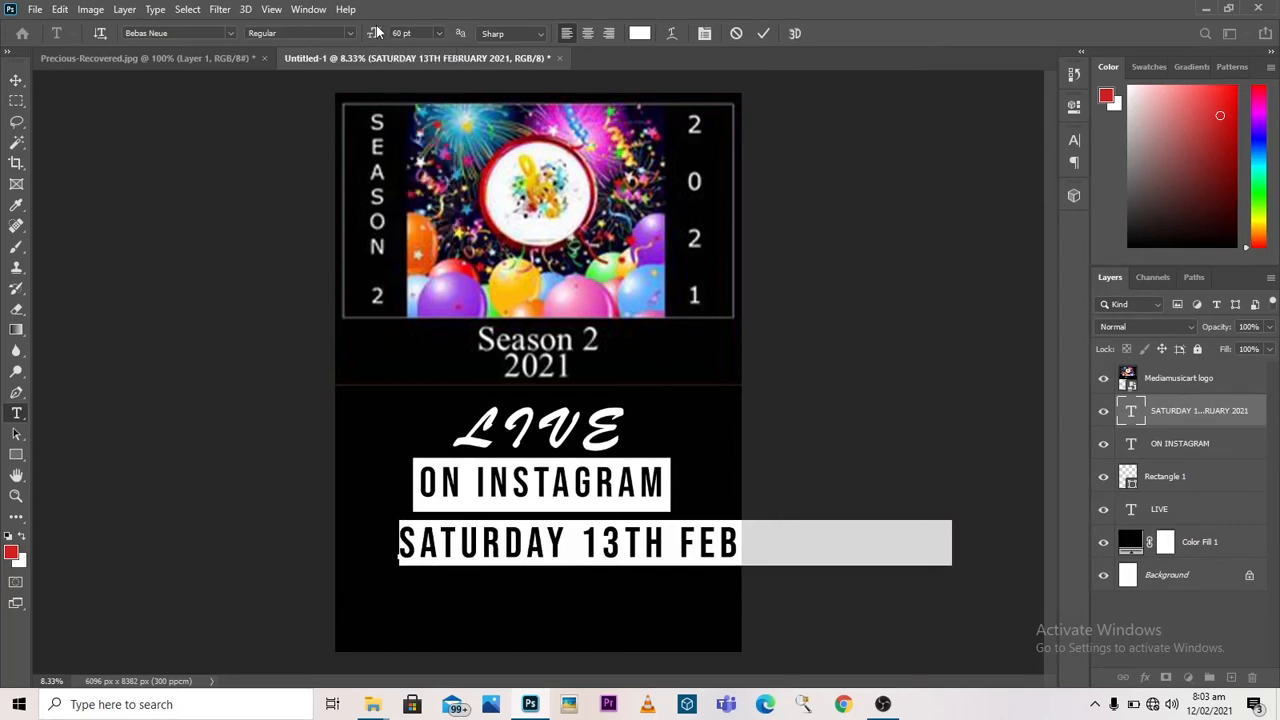
{"action": "mouse_move", "coordinate": [378, 39]}
{"action": "left_mouse_down"}
{"action": "mouse_move", "coordinate": [360, 34]}
{"action": "mouse_move", "coordinate": [373, 34]}
{"action": "left_mouse_up"}
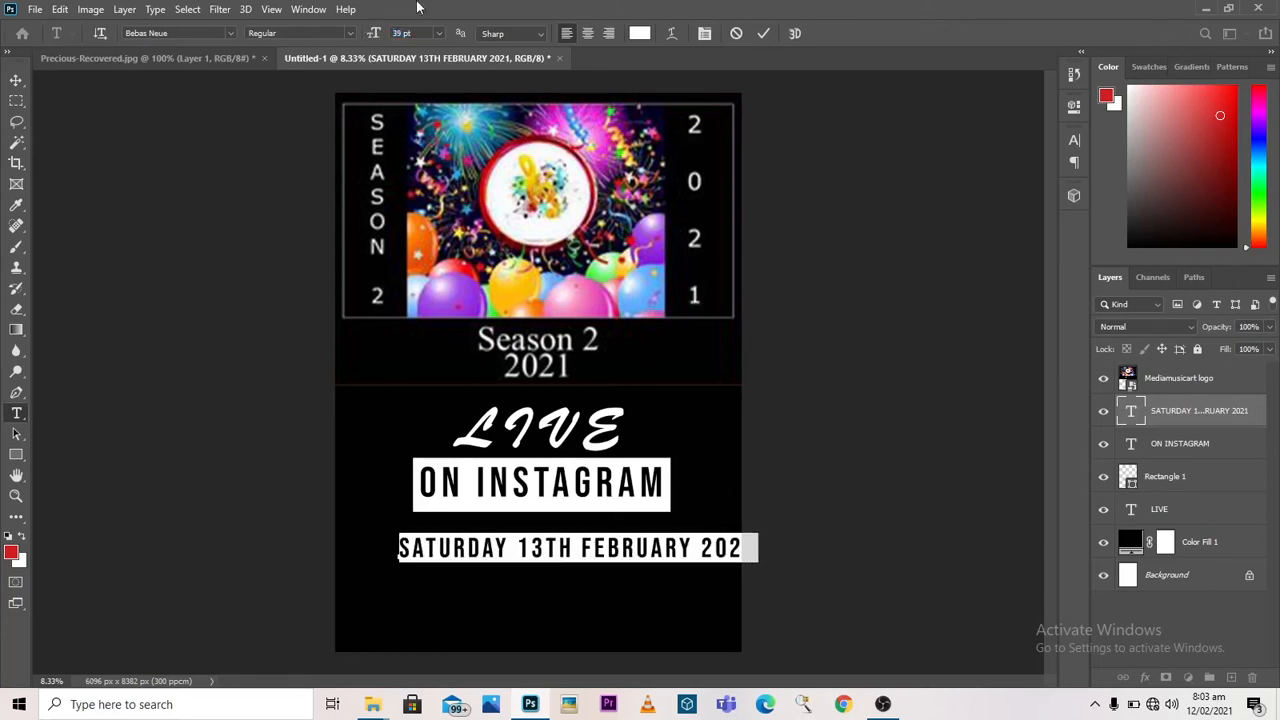
{"action": "left_click", "coordinate": [764, 34]}
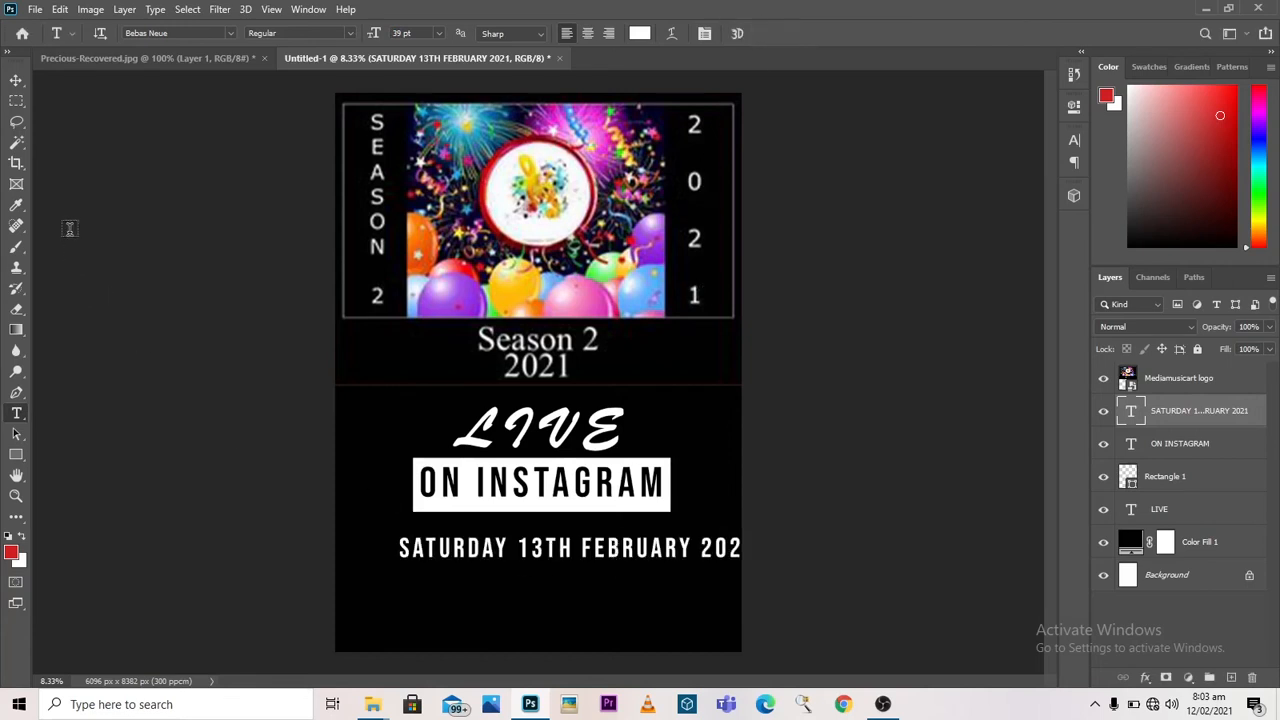
{"action": "left_click", "coordinate": [14, 80]}
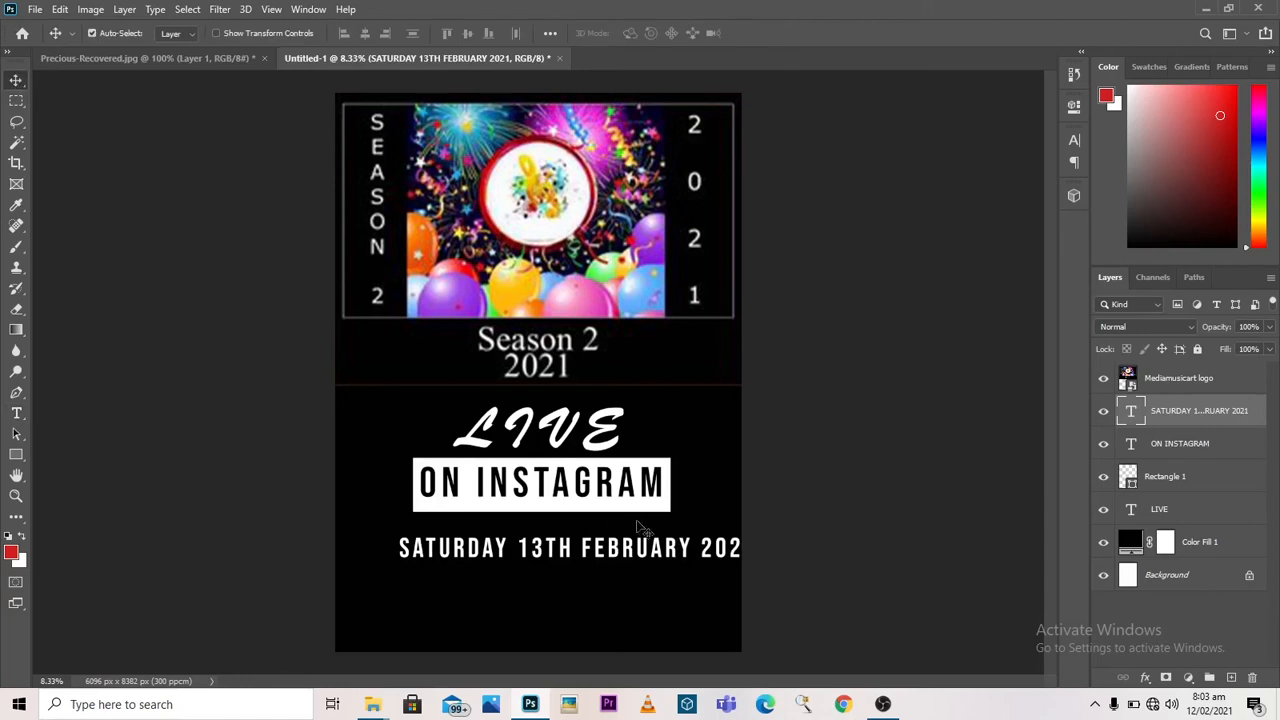
{"action": "left_click_drag", "start_coordinate": [572, 558], "coordinate": [546, 552]}
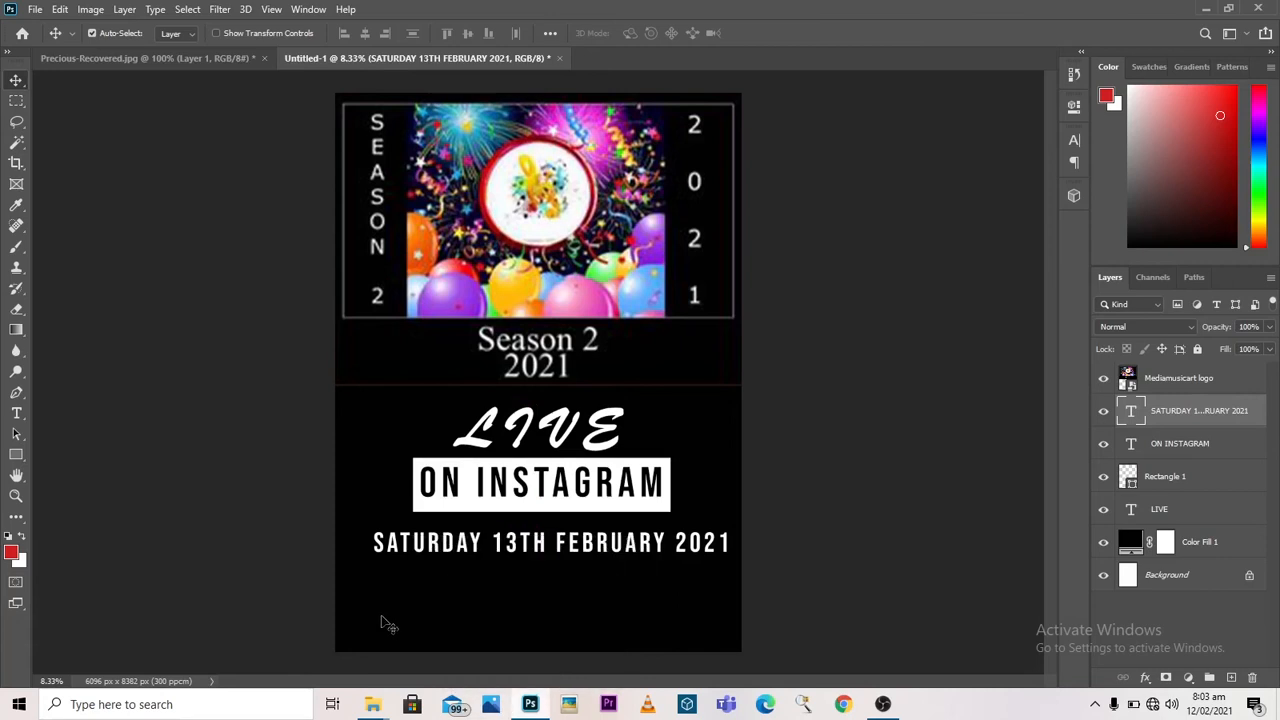
Step: Nudge the SATURDAY 13TH FEBRUARY 2021 text slightly left and down
{"action": "key", "text": "Left"}
{"action": "key", "text": "Down"}
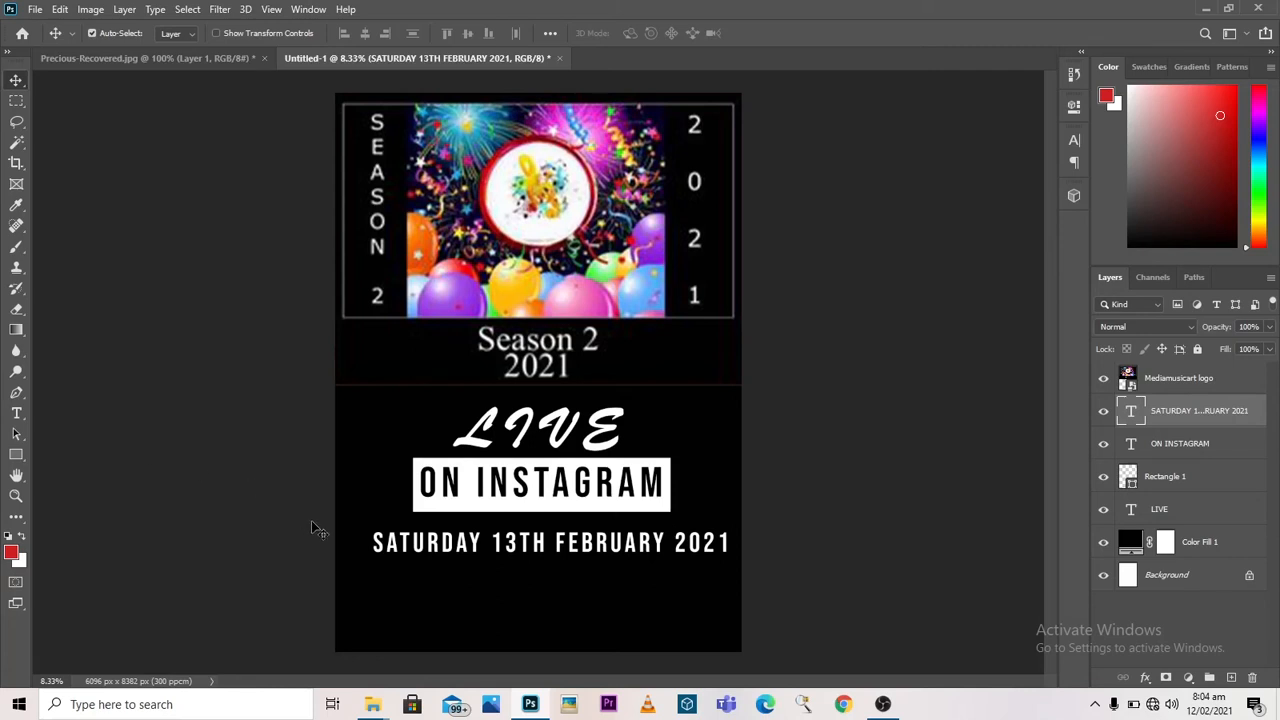
{"action": "left_click", "coordinate": [15, 414]}
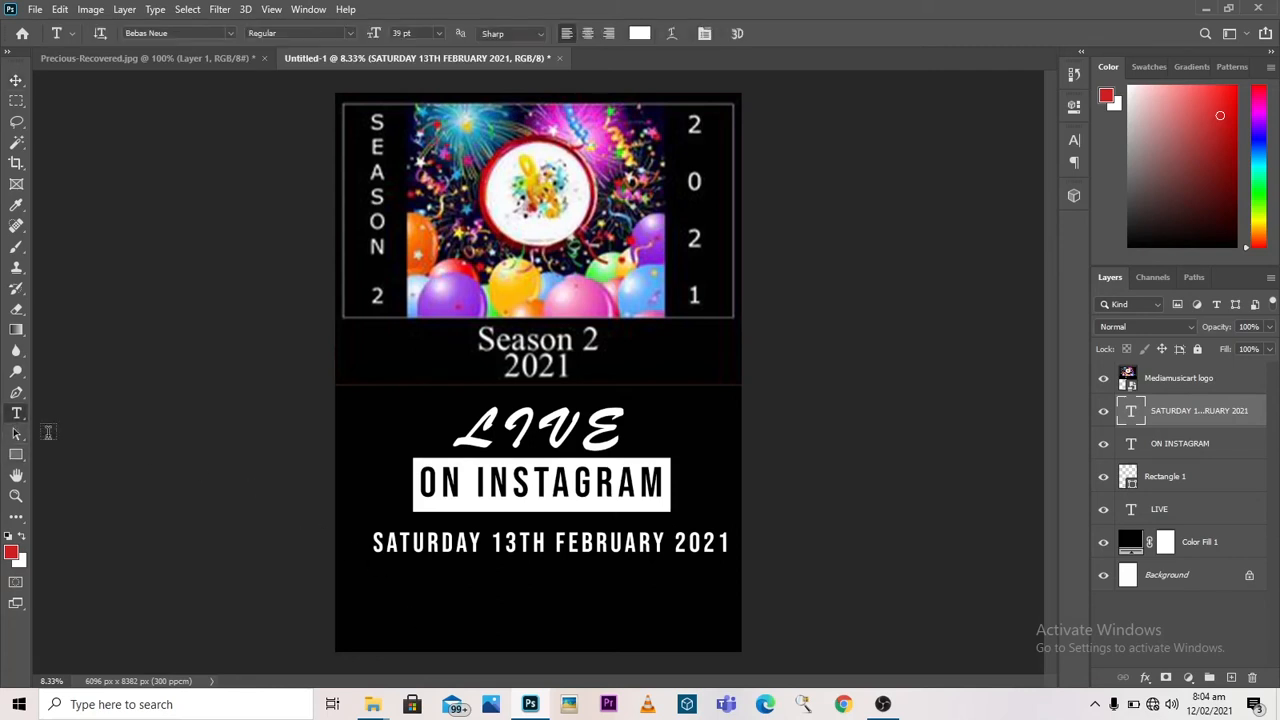
{"action": "left_click", "coordinate": [395, 591]}
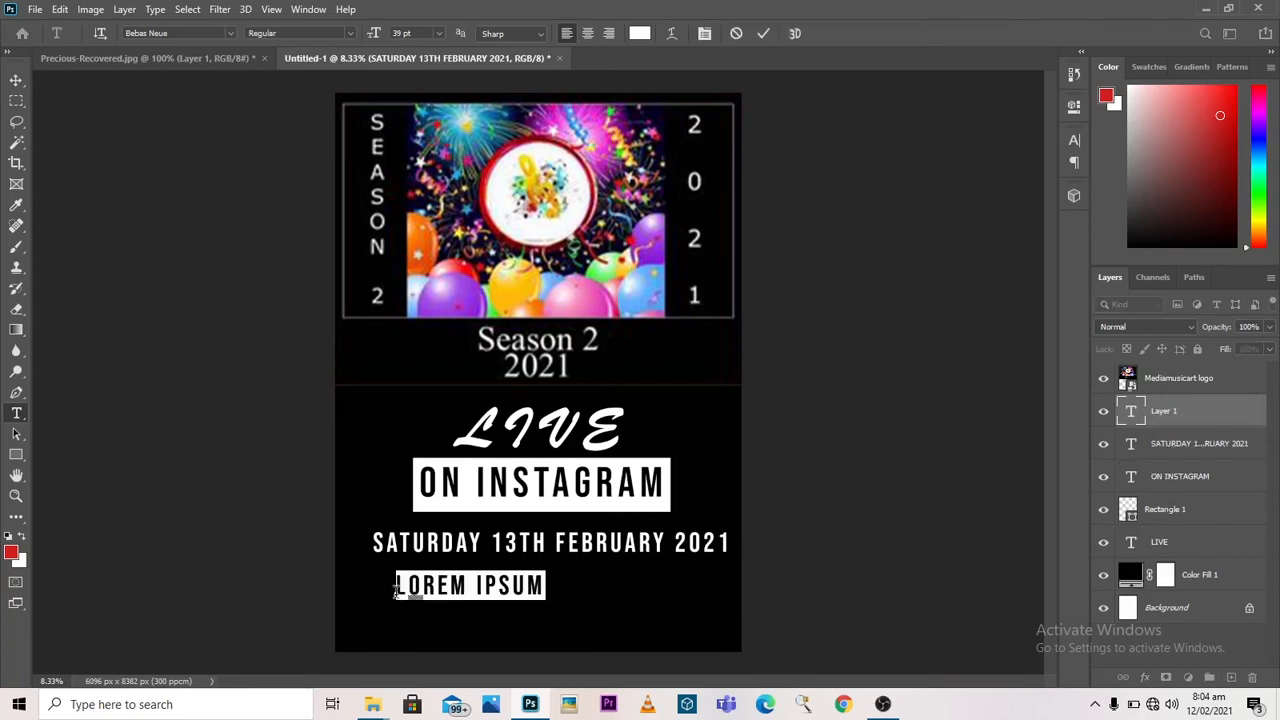
{"action": "type", "text": "@"}
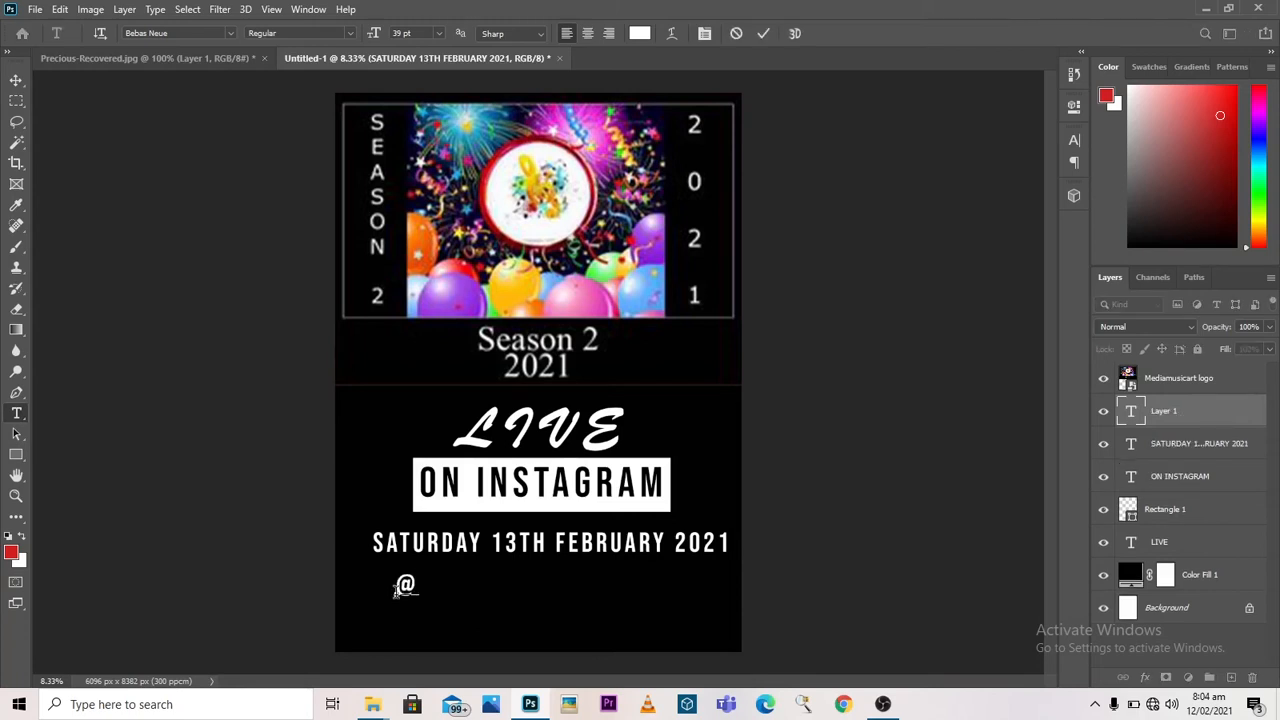
{"action": "type", "text": "MEDIA"}
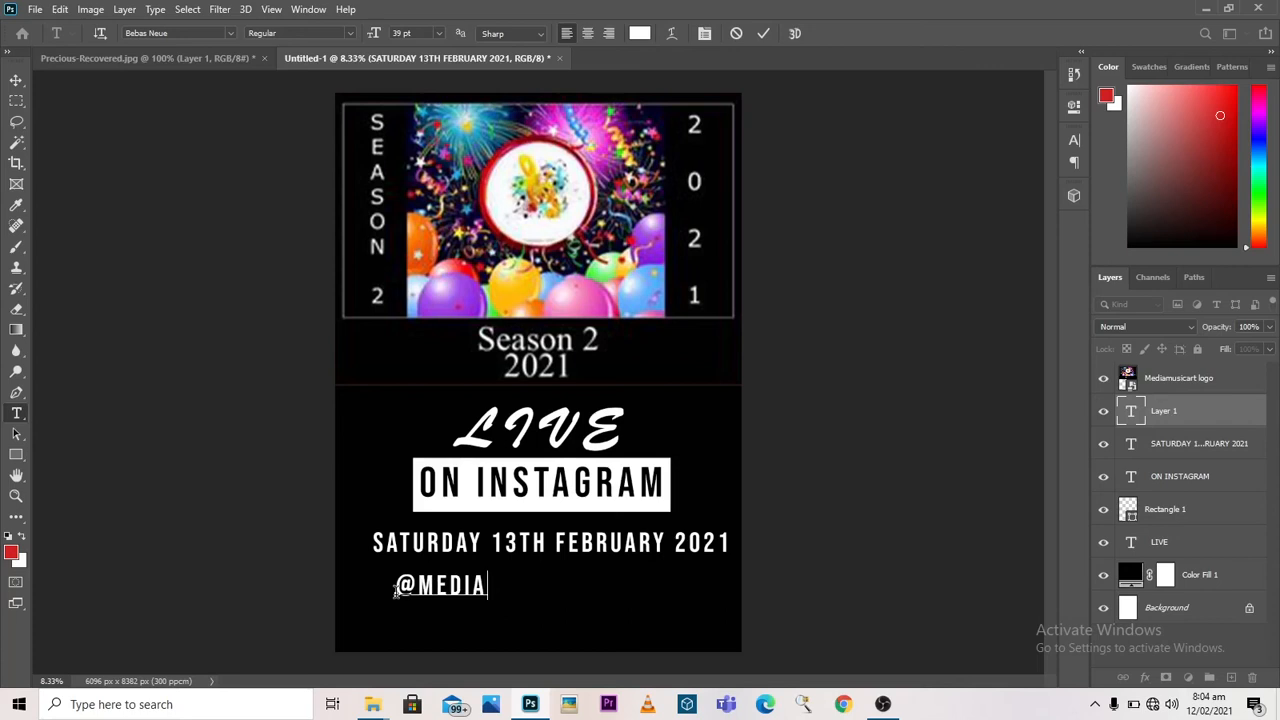
{"action": "type", "text": "MUSIC"}
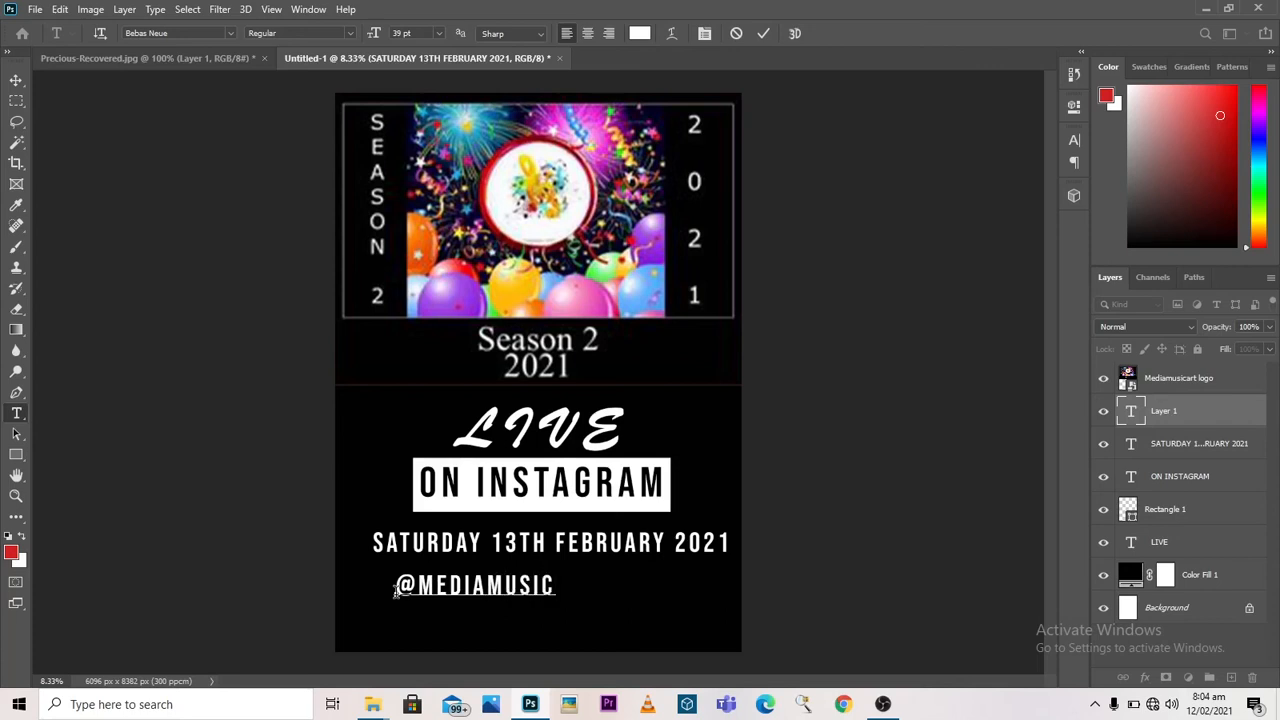
{"action": "type", "text": "ALERT"}
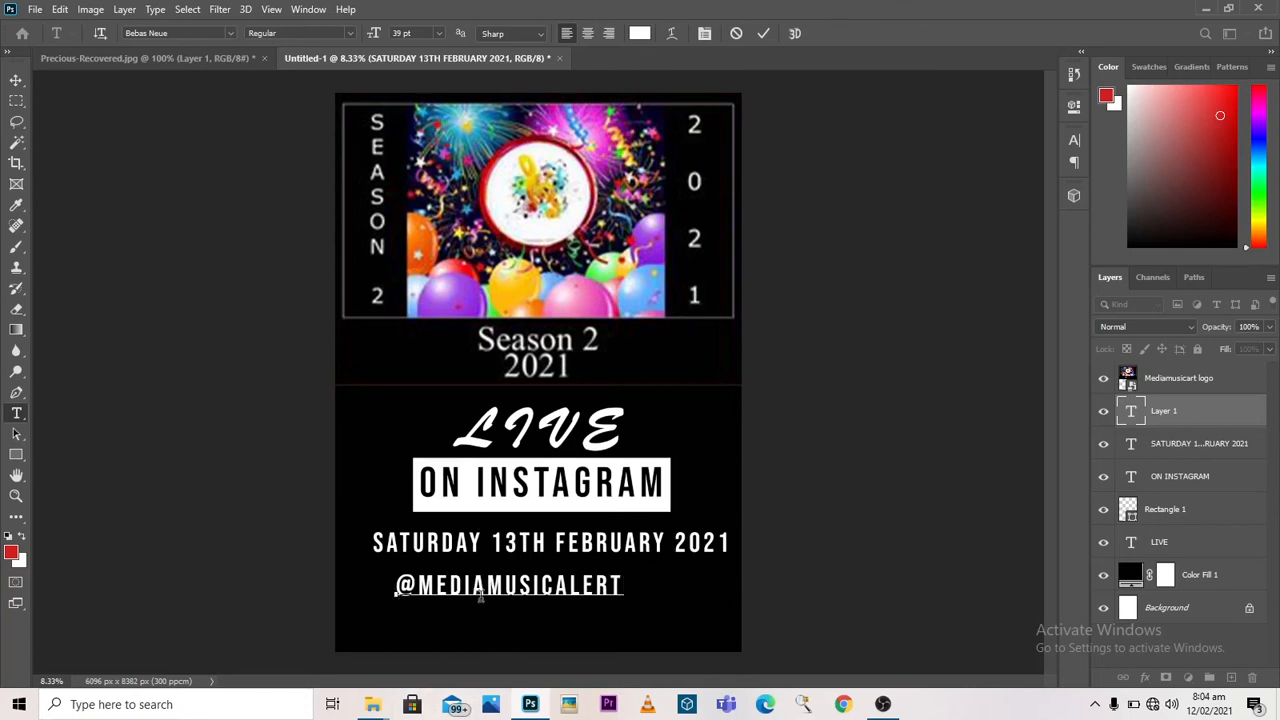
{"action": "left_click", "coordinate": [763, 33]}
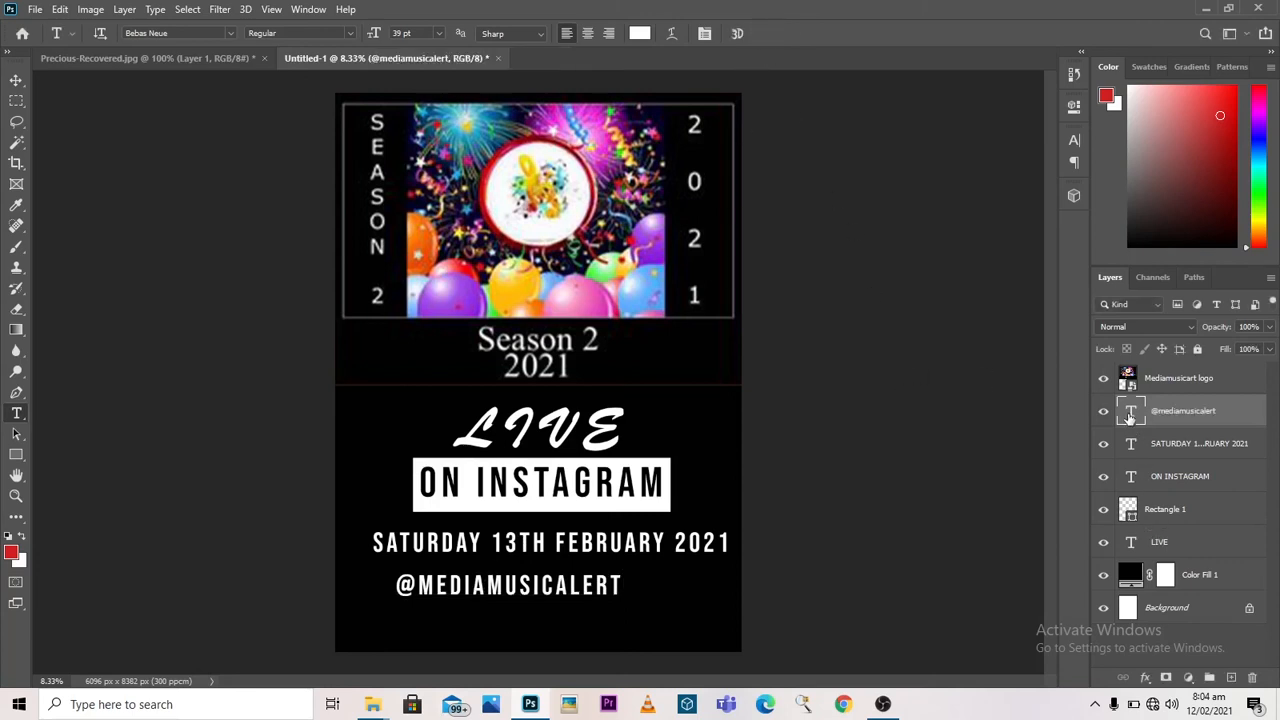
{"action": "double_click", "coordinate": [1130, 411]}
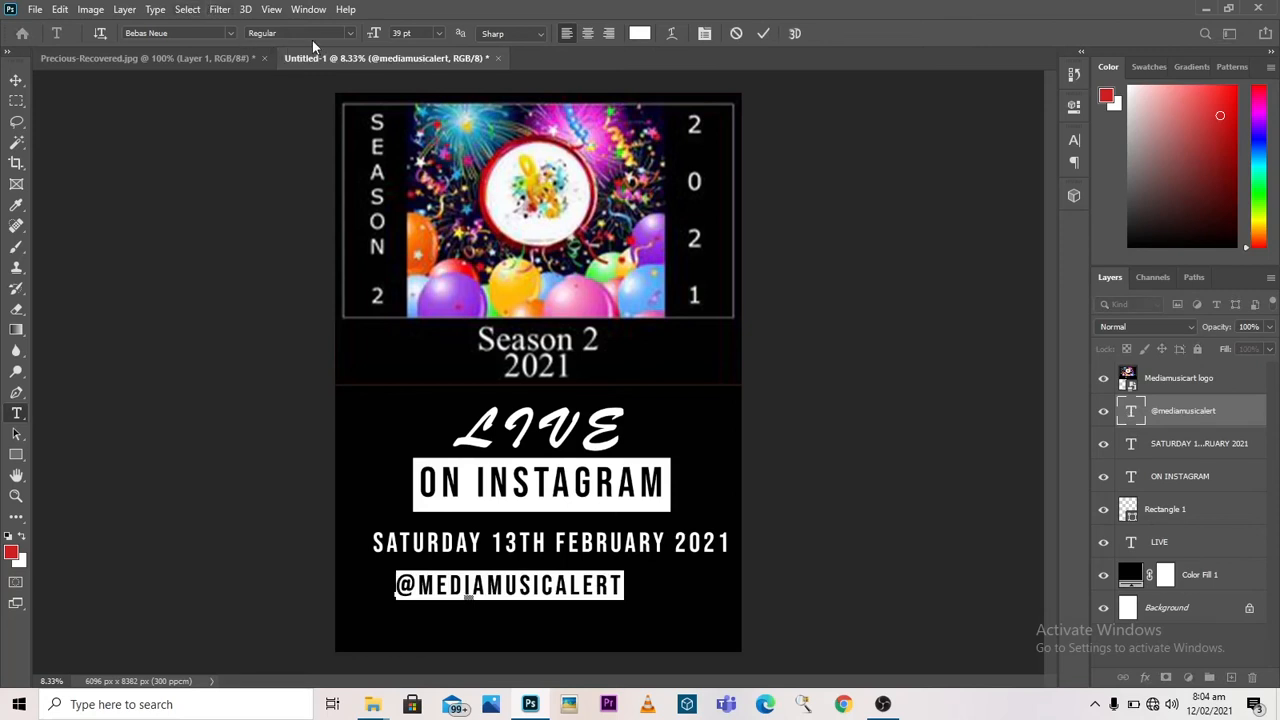
{"action": "left_click", "coordinate": [231, 33]}
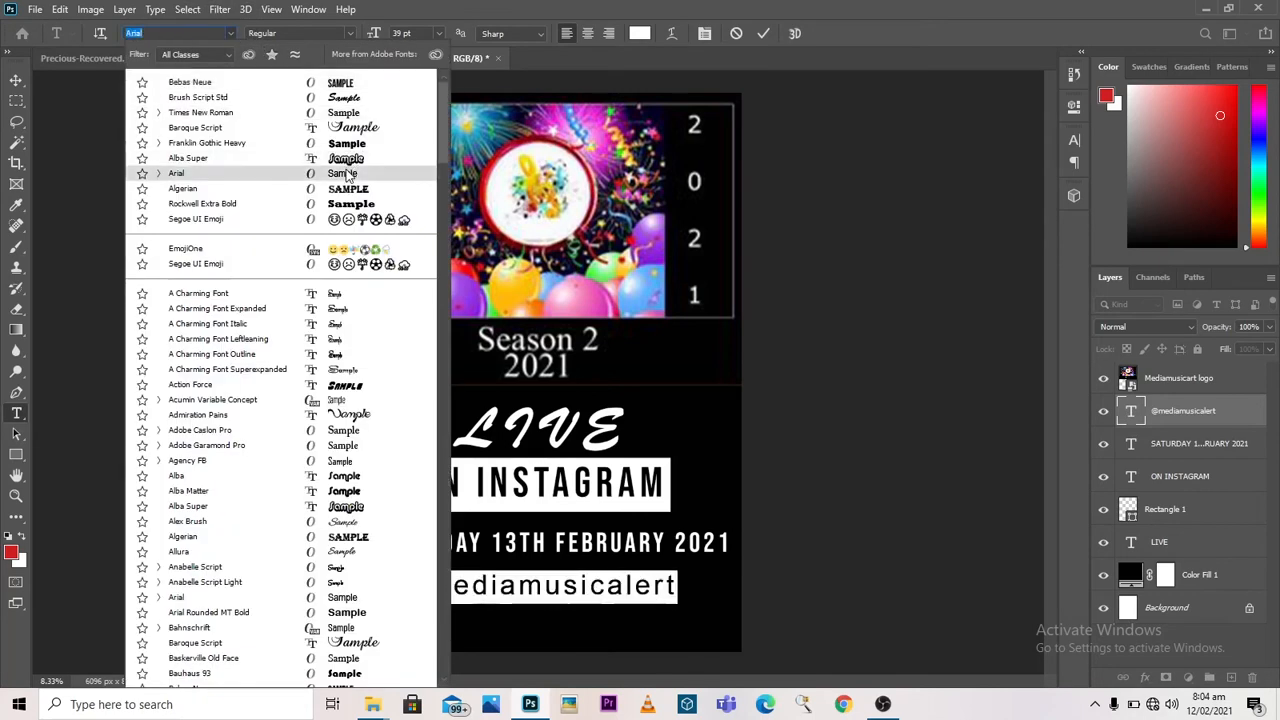
{"action": "left_click", "coordinate": [345, 174]}
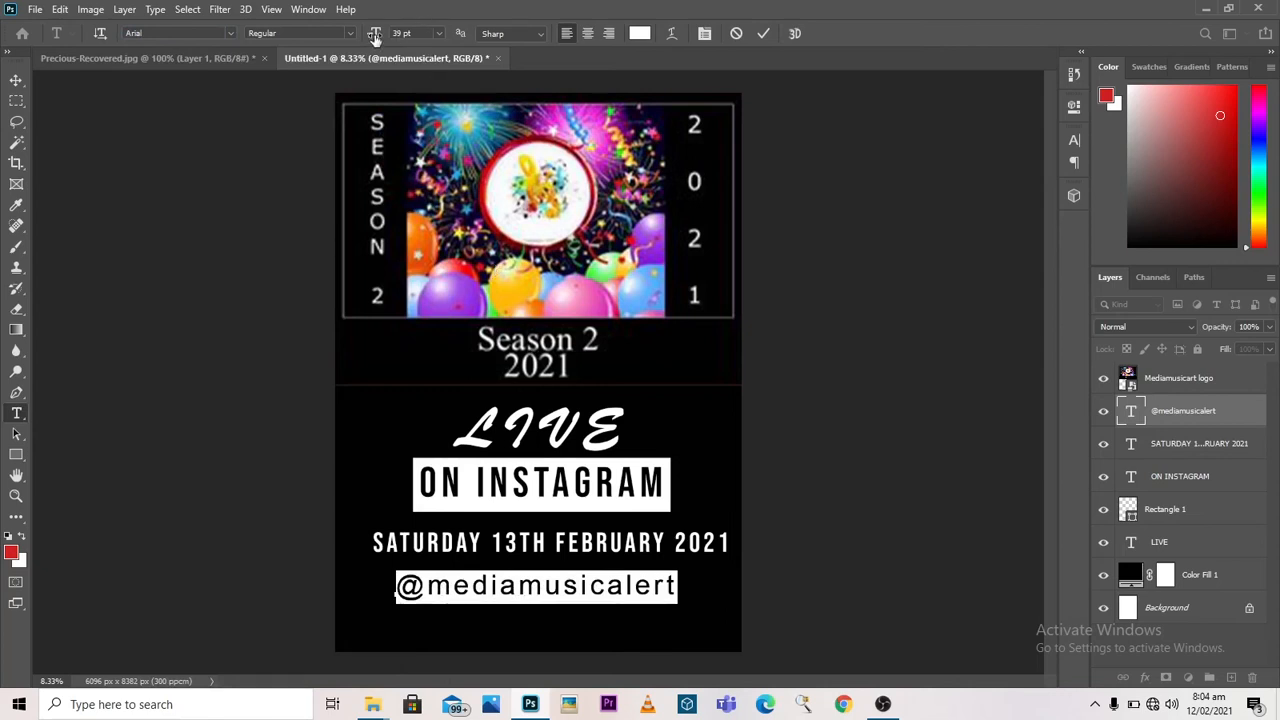
{"action": "left_click_drag", "start_coordinate": [374, 36], "coordinate": [385, 42]}
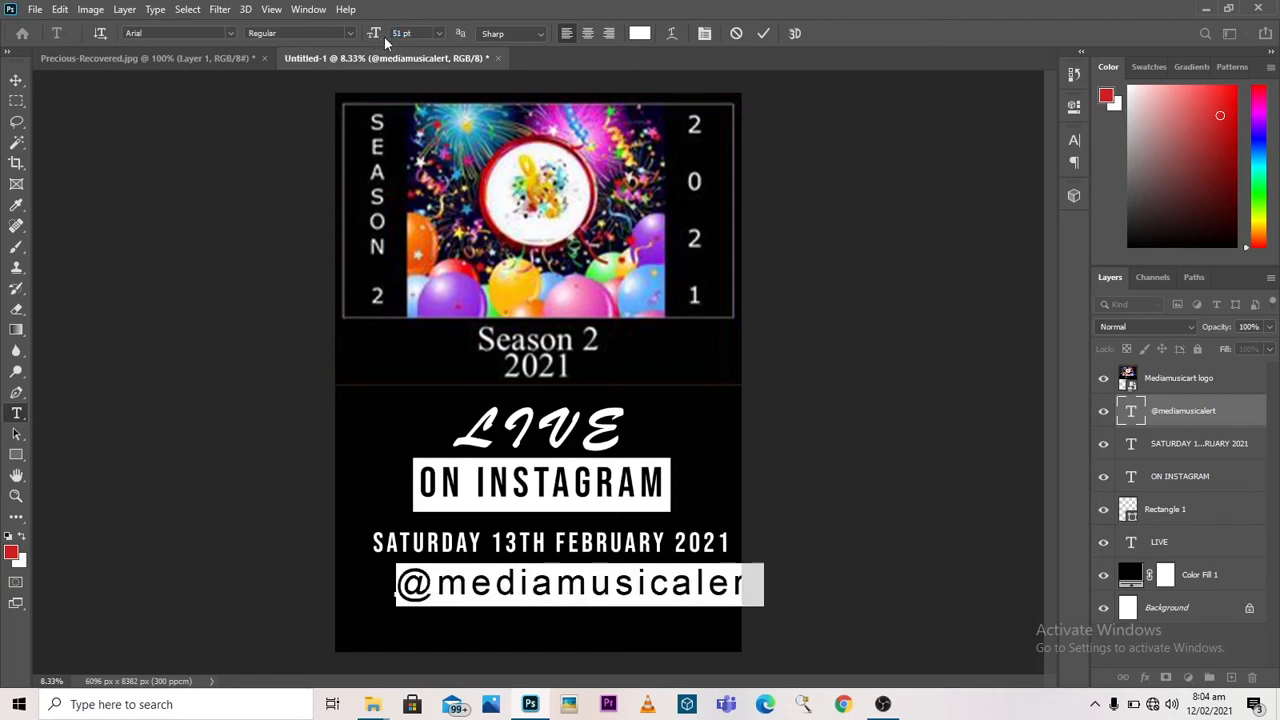
{"action": "left_click", "coordinate": [762, 34]}
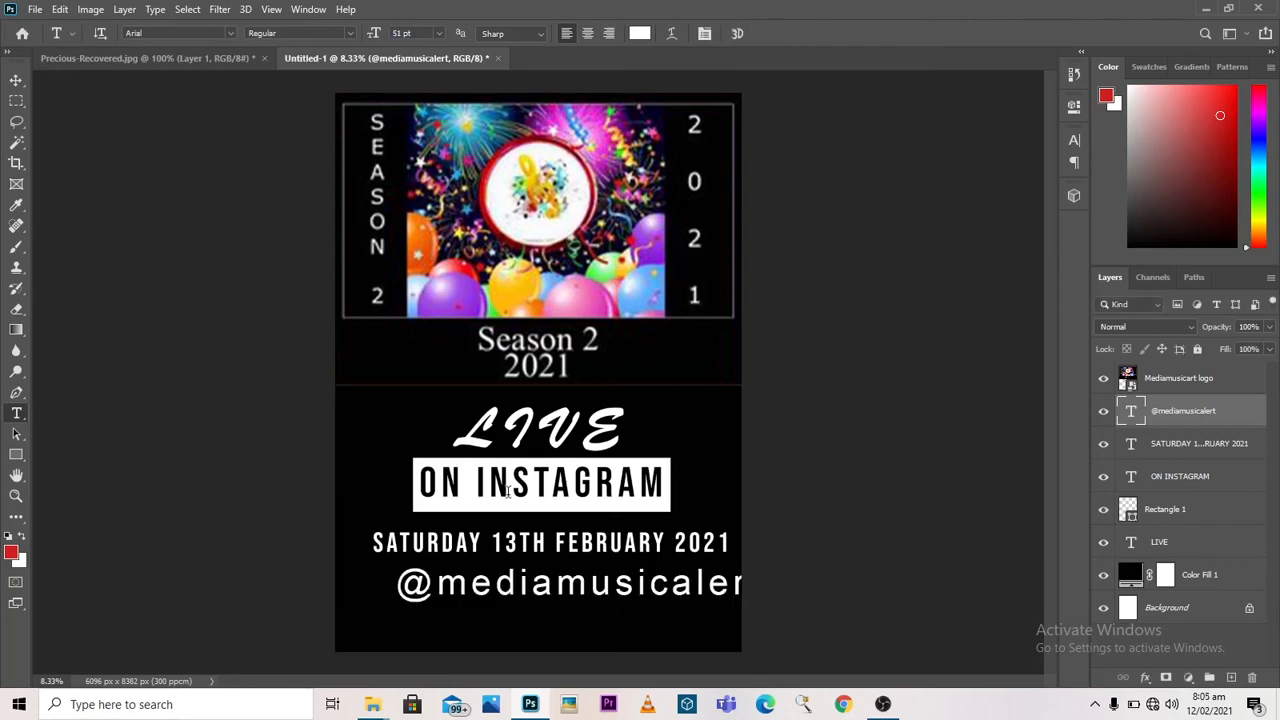
{"action": "left_click", "coordinate": [16, 80]}
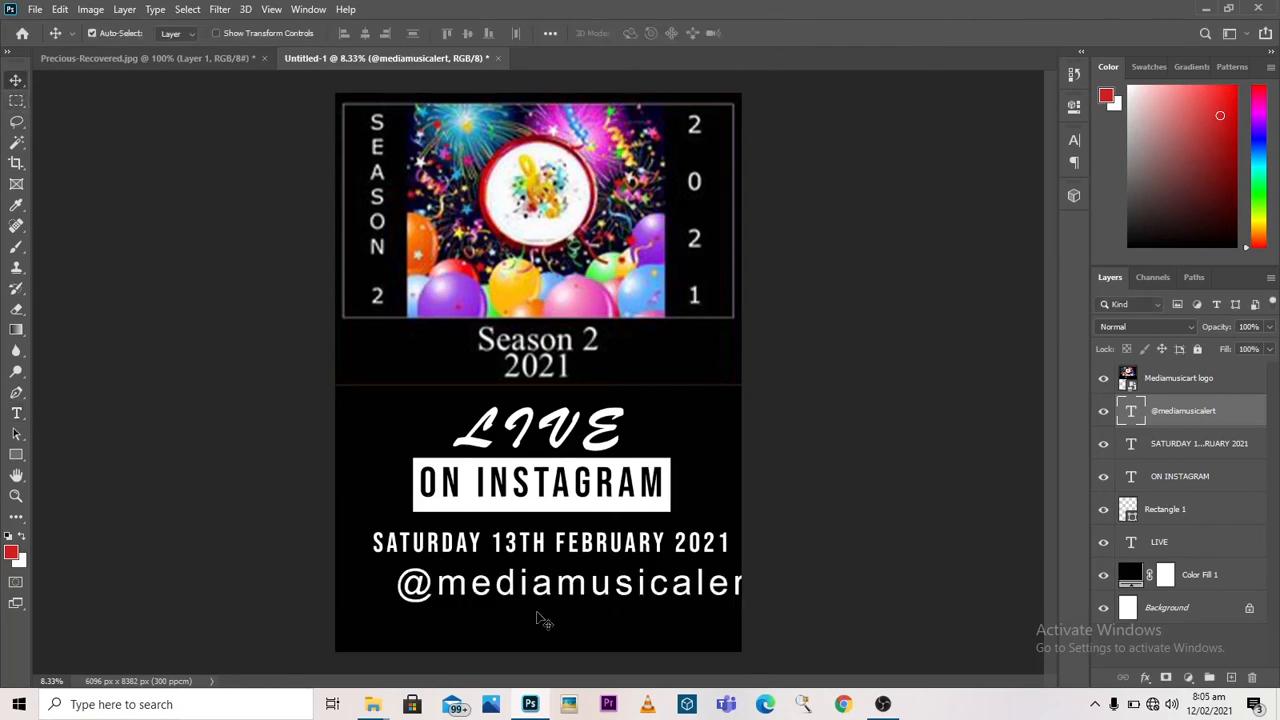
{"action": "mouse_move", "coordinate": [534, 620]}
{"action": "left_mouse_down"}
{"action": "mouse_move", "coordinate": [534, 609]}
{"action": "mouse_move", "coordinate": [537, 620]}
{"action": "left_mouse_up"}
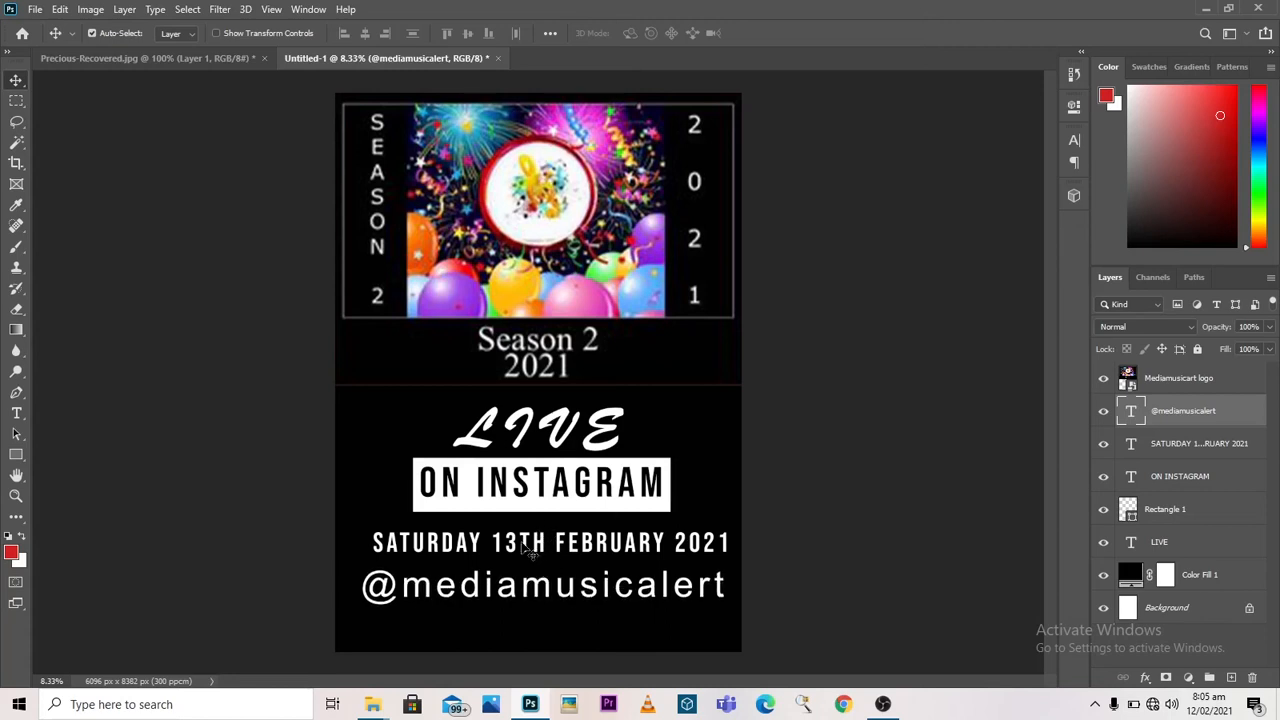
{"action": "left_click", "coordinate": [535, 550]}
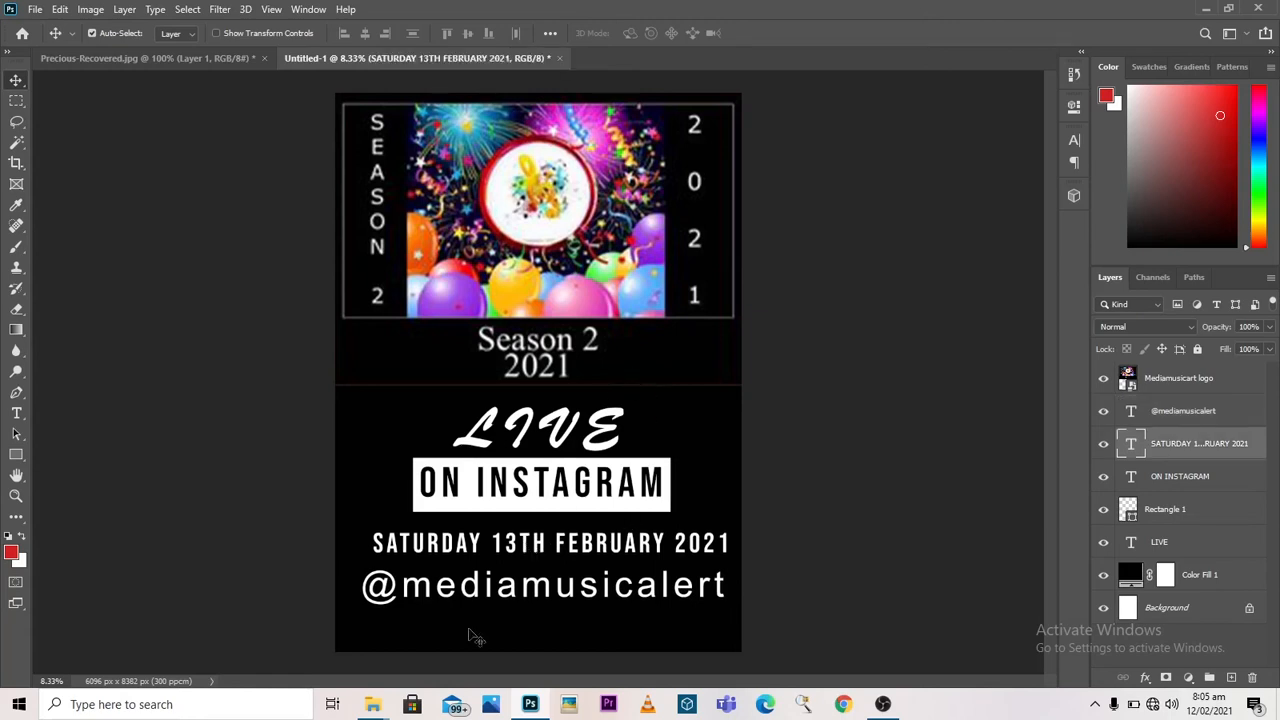
Step: Place the Instagram live image from the Downloads folder into the flyer and move it down over the LIVE ON INSTAGRAM text
{"action": "mouse_move", "coordinate": [375, 706]}
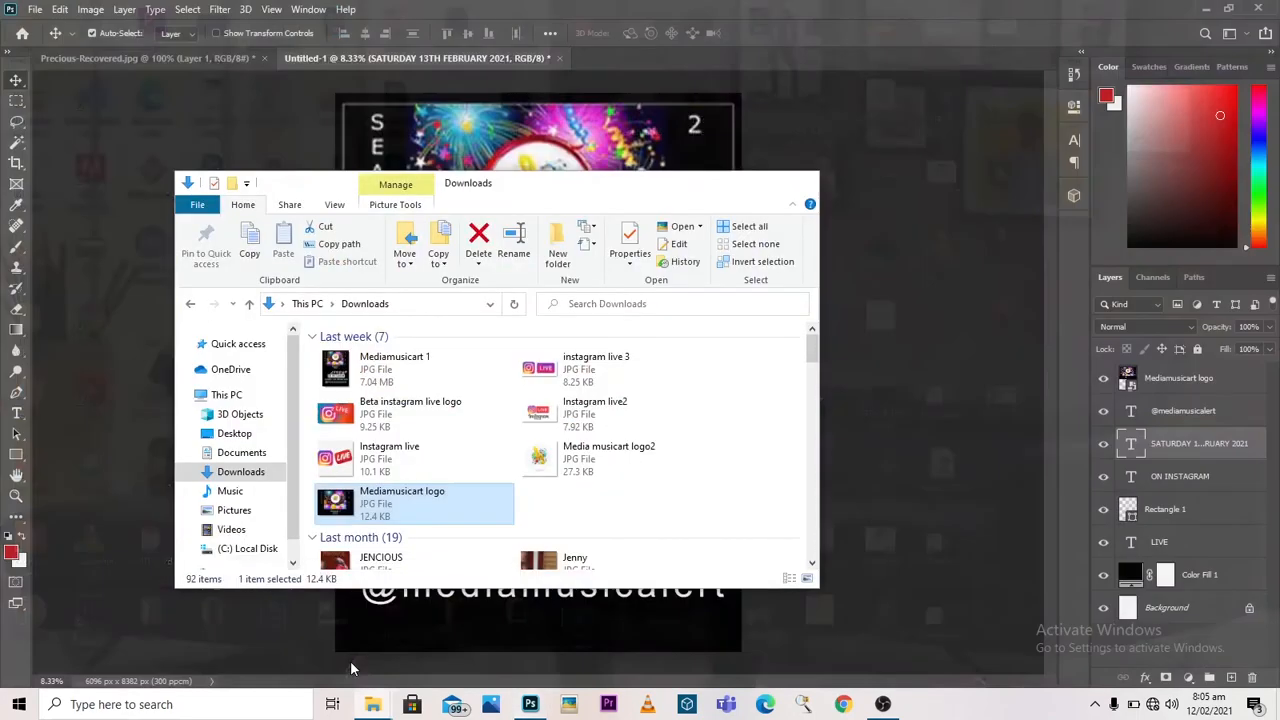
{"action": "left_click", "coordinate": [351, 666]}
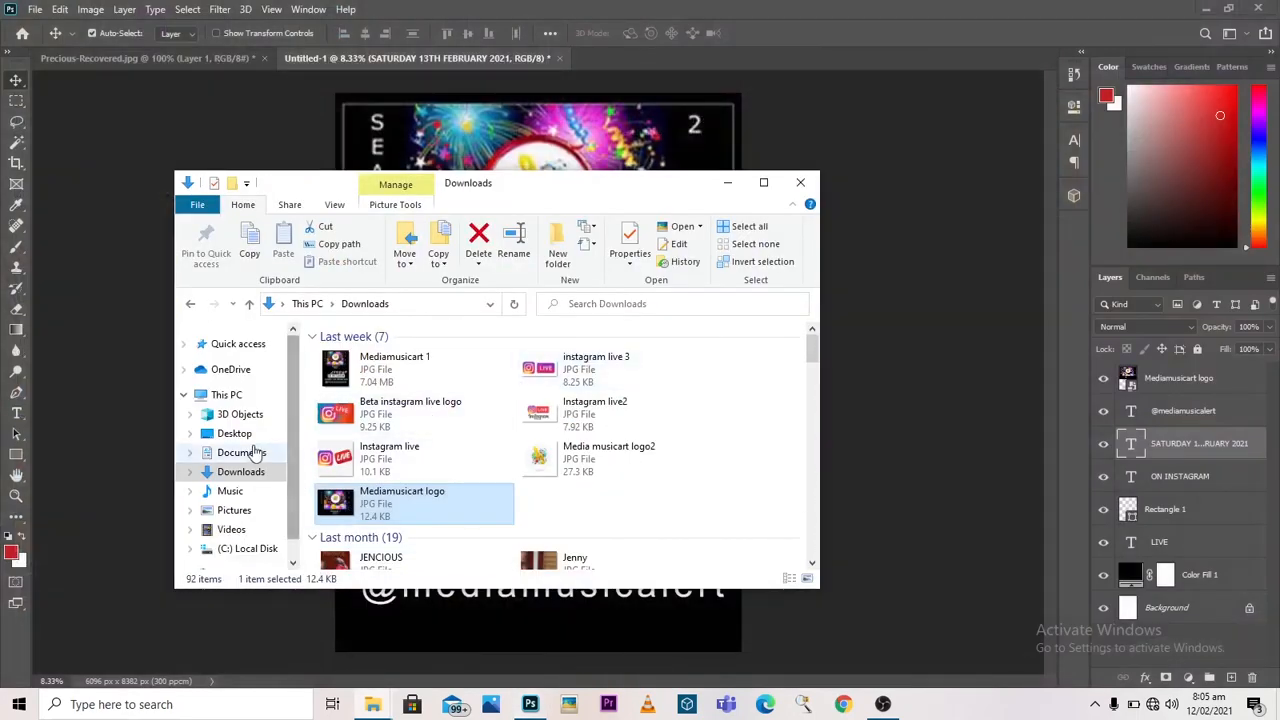
{"action": "left_click", "coordinate": [248, 452]}
{"action": "left_click", "coordinate": [266, 472]}
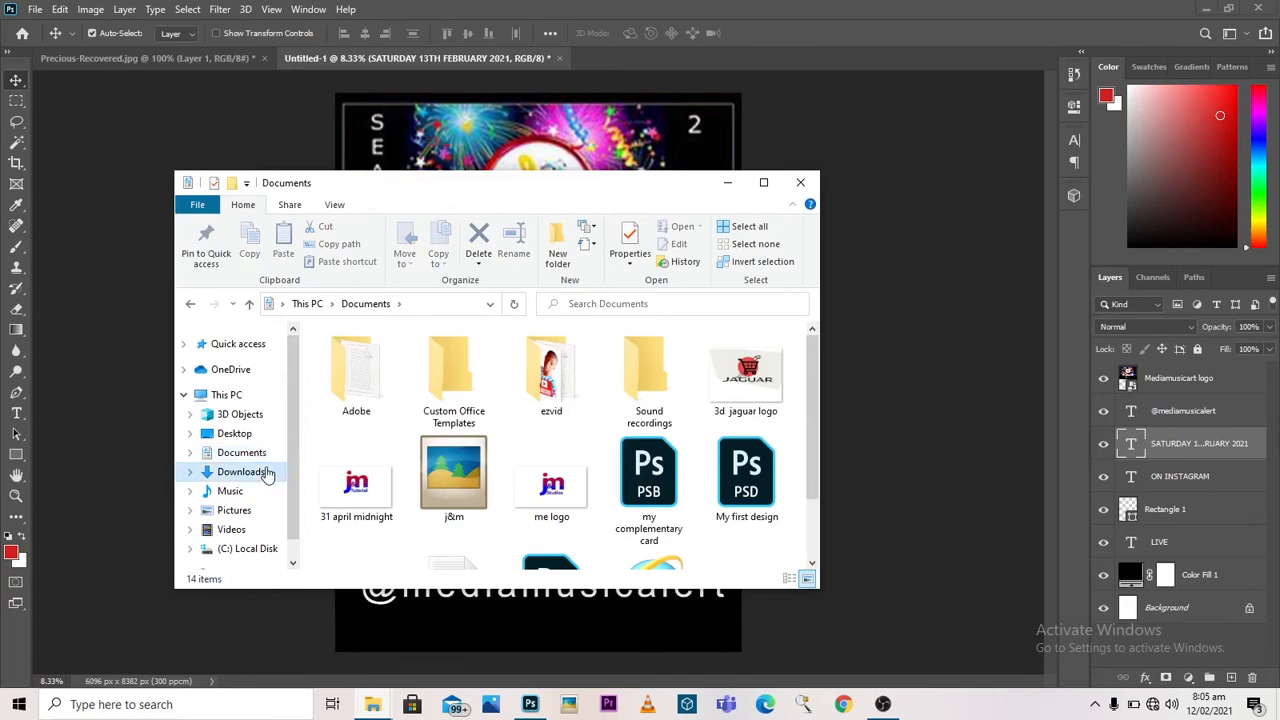
{"action": "left_click", "coordinate": [374, 468]}
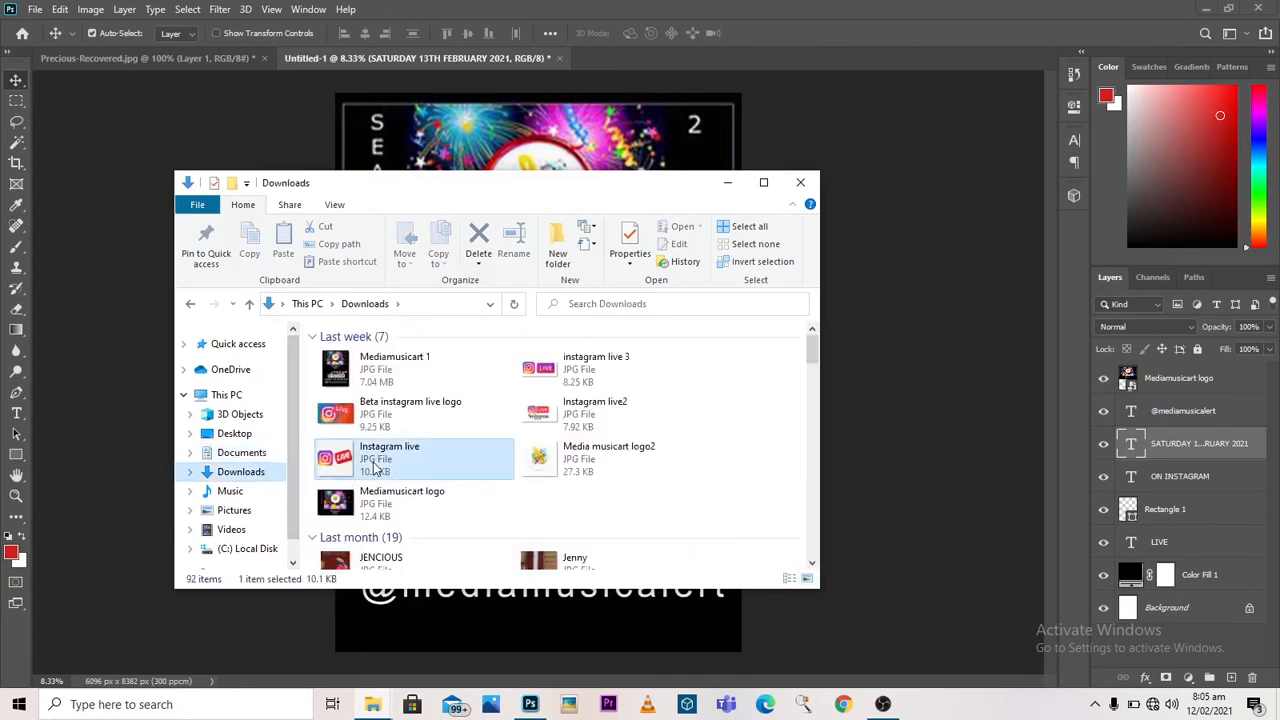
{"action": "left_click_drag", "start_coordinate": [374, 468], "coordinate": [748, 170]}
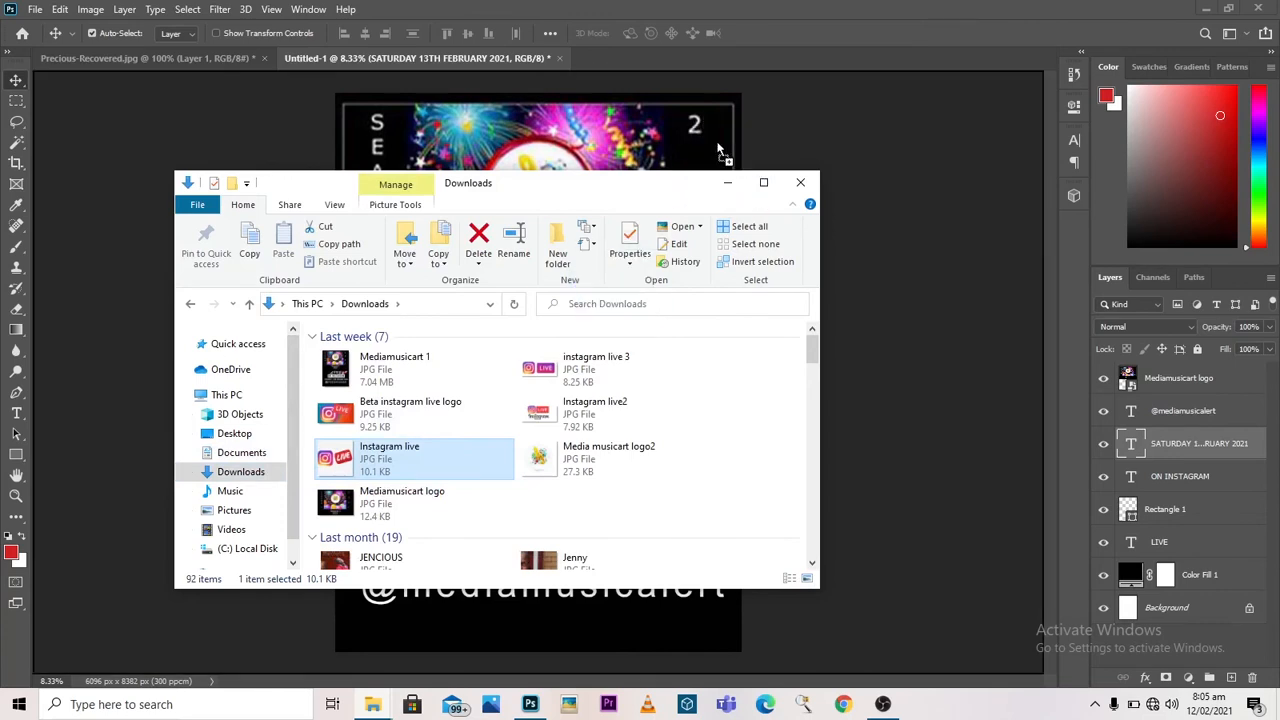
{"action": "left_click_drag", "start_coordinate": [718, 150], "coordinate": [716, 150]}
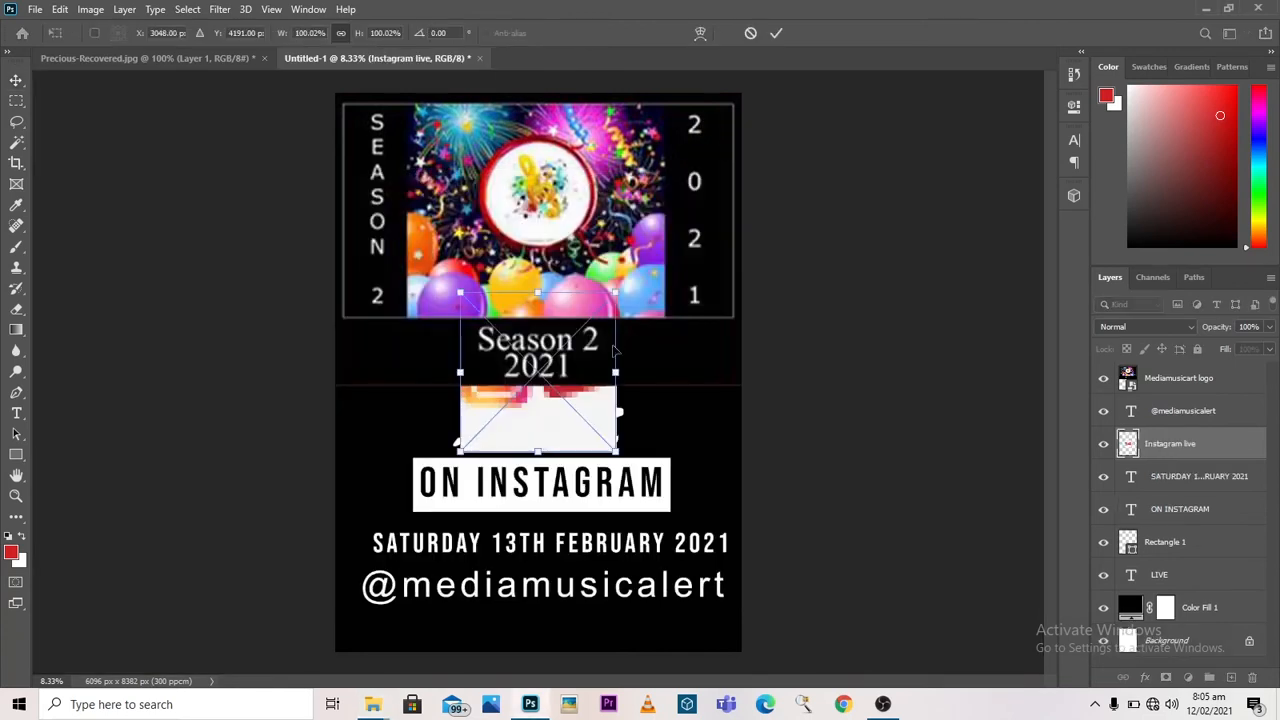
{"action": "left_click_drag", "start_coordinate": [526, 430], "coordinate": [504, 519]}
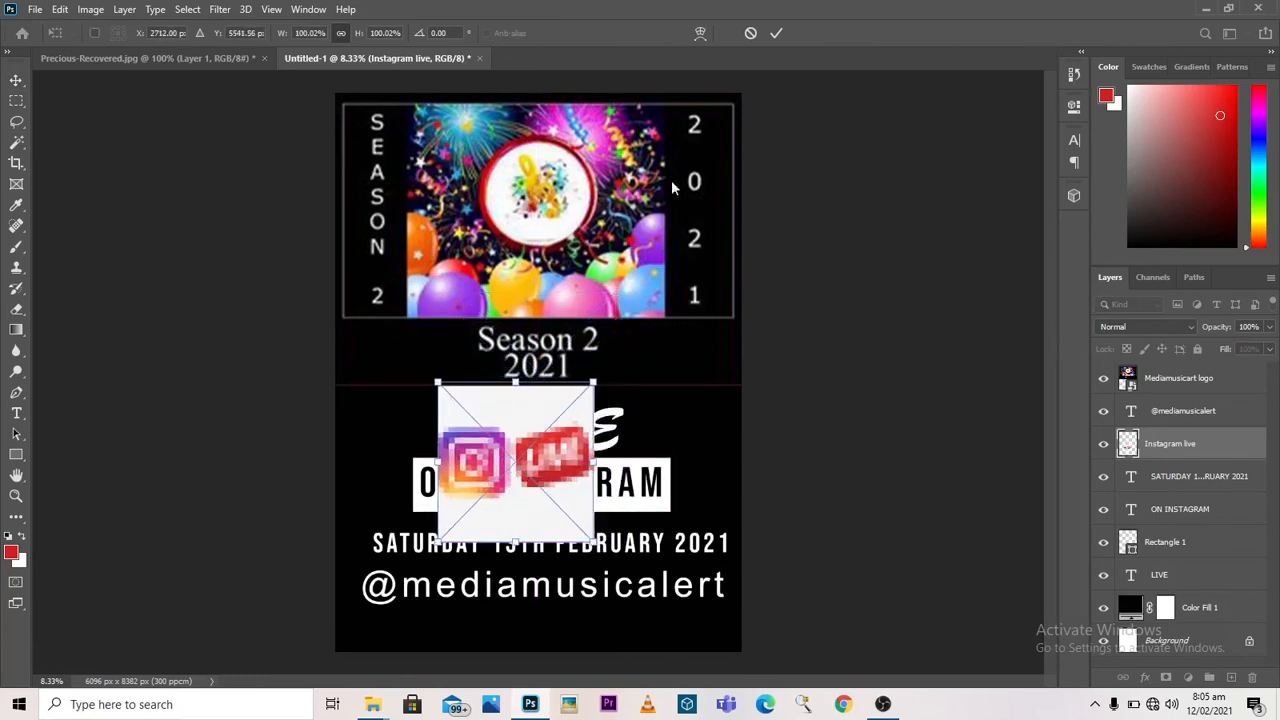
{"action": "left_click", "coordinate": [776, 33]}
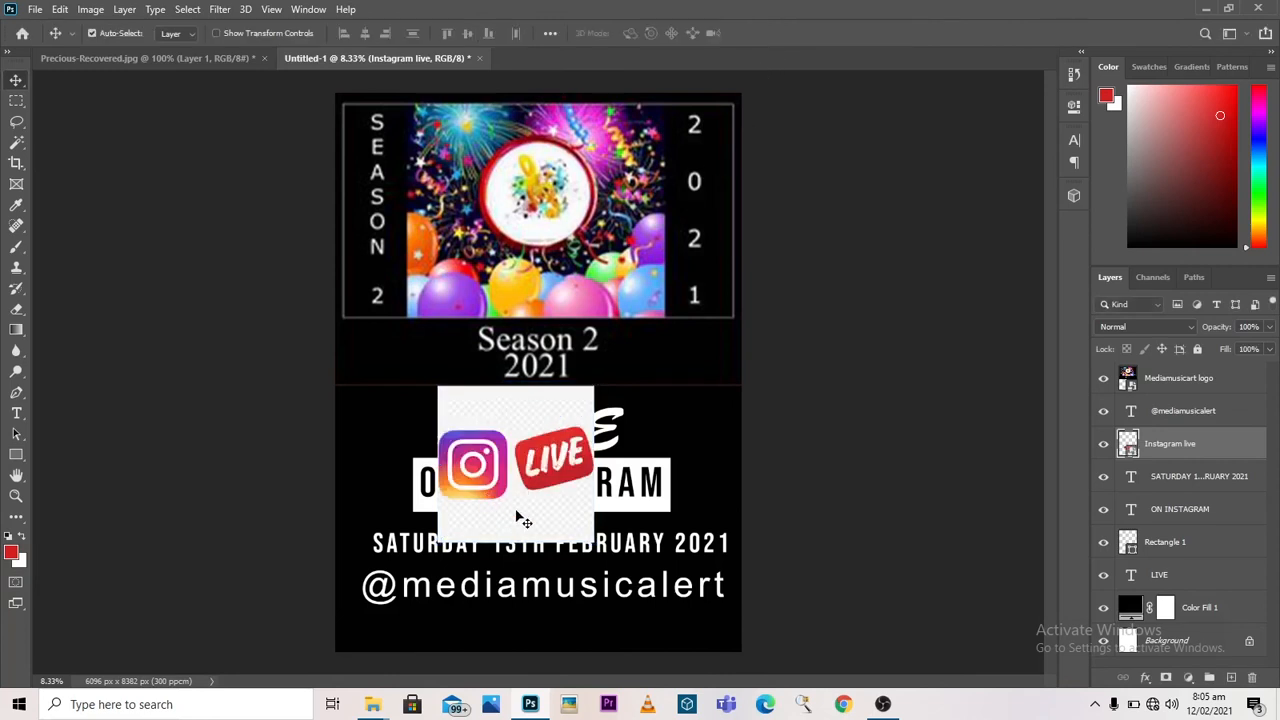
Step: Rasterize the Instagram live layer and delete the checkered background around its logos using the Magic Wand
{"action": "left_click", "coordinate": [16, 143]}
{"action": "right_click", "coordinate": [16, 147]}
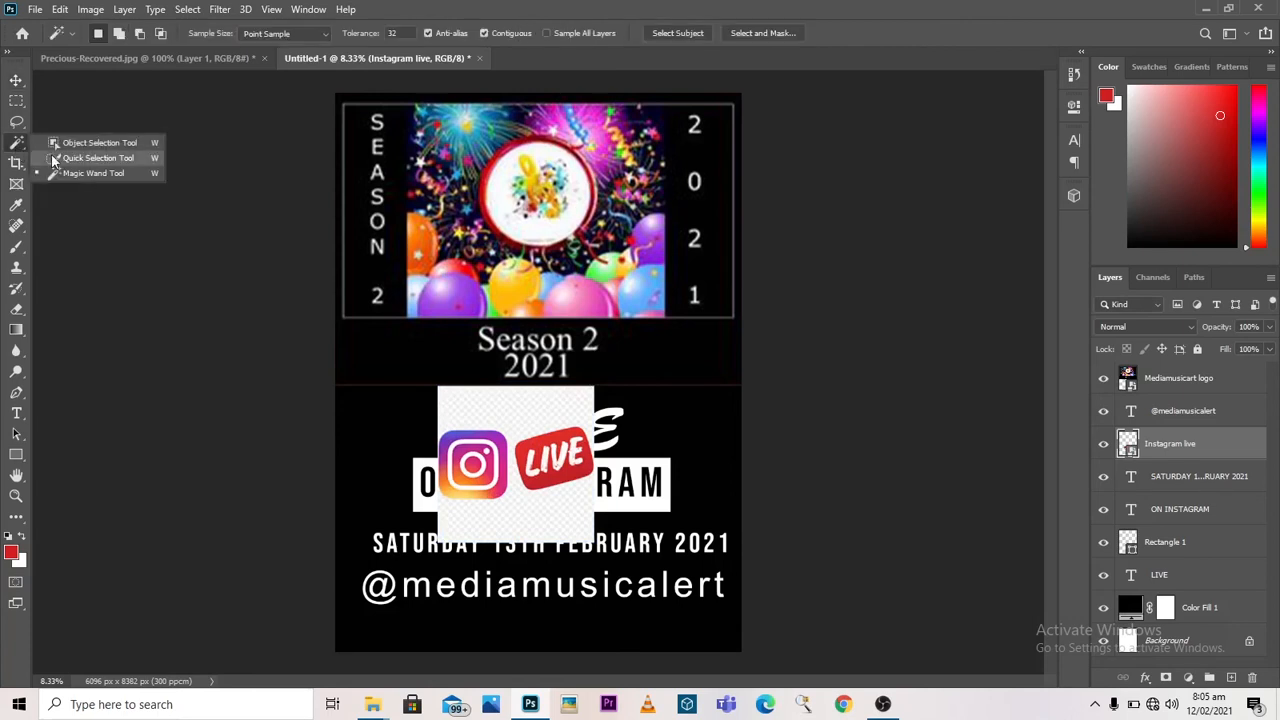
{"action": "left_click", "coordinate": [58, 174]}
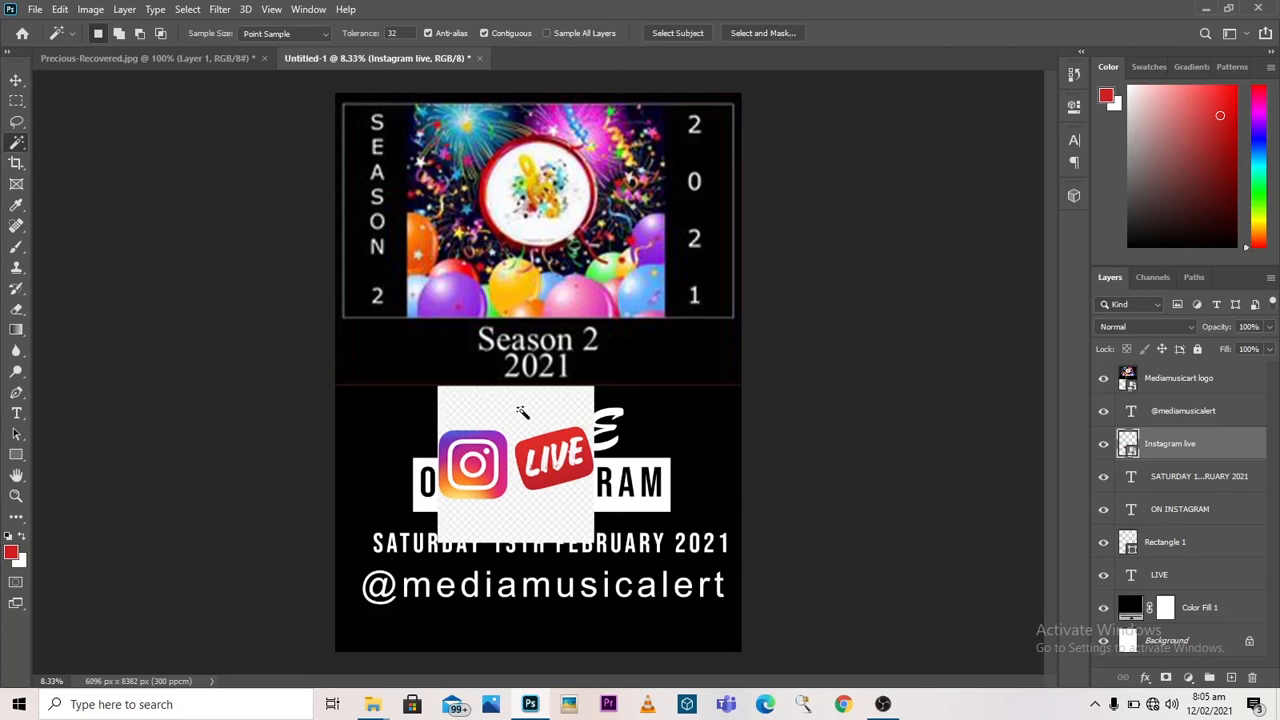
{"action": "left_click", "coordinate": [522, 415]}
{"action": "right_click", "coordinate": [1216, 449]}
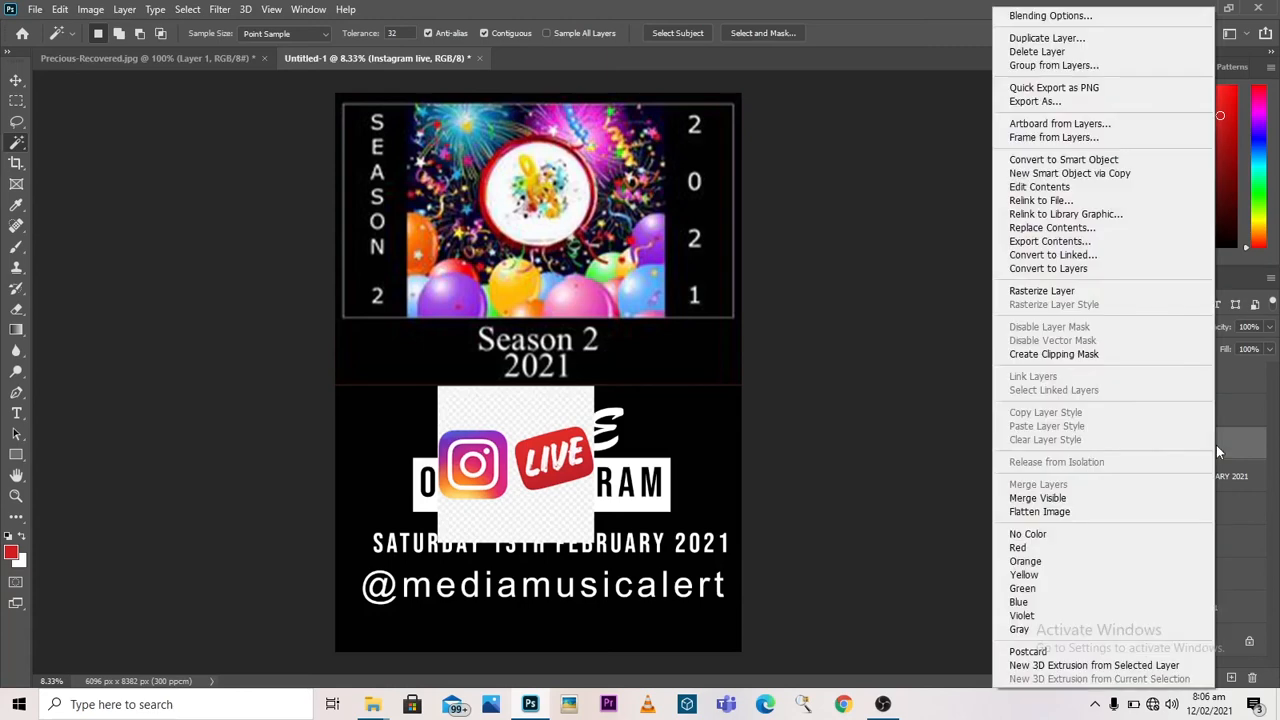
{"action": "left_click", "coordinate": [1125, 294]}
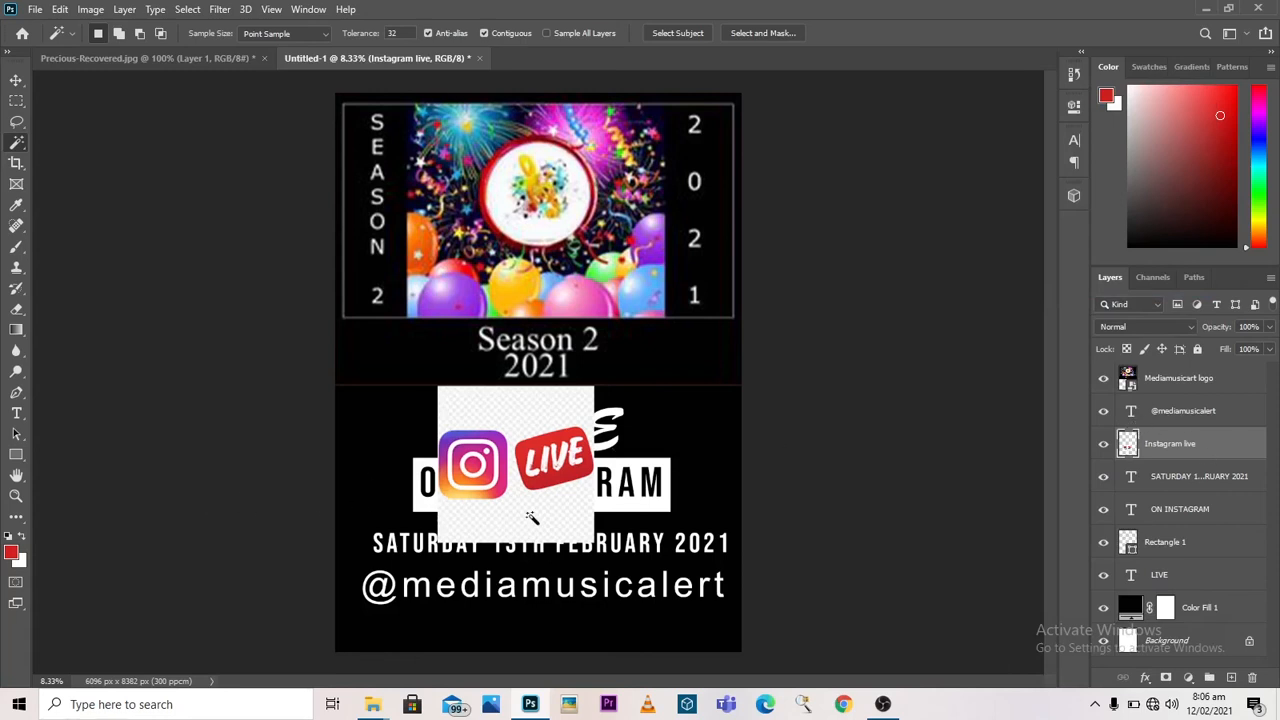
{"action": "left_click", "coordinate": [531, 518]}
{"action": "key", "text": "Delete"}
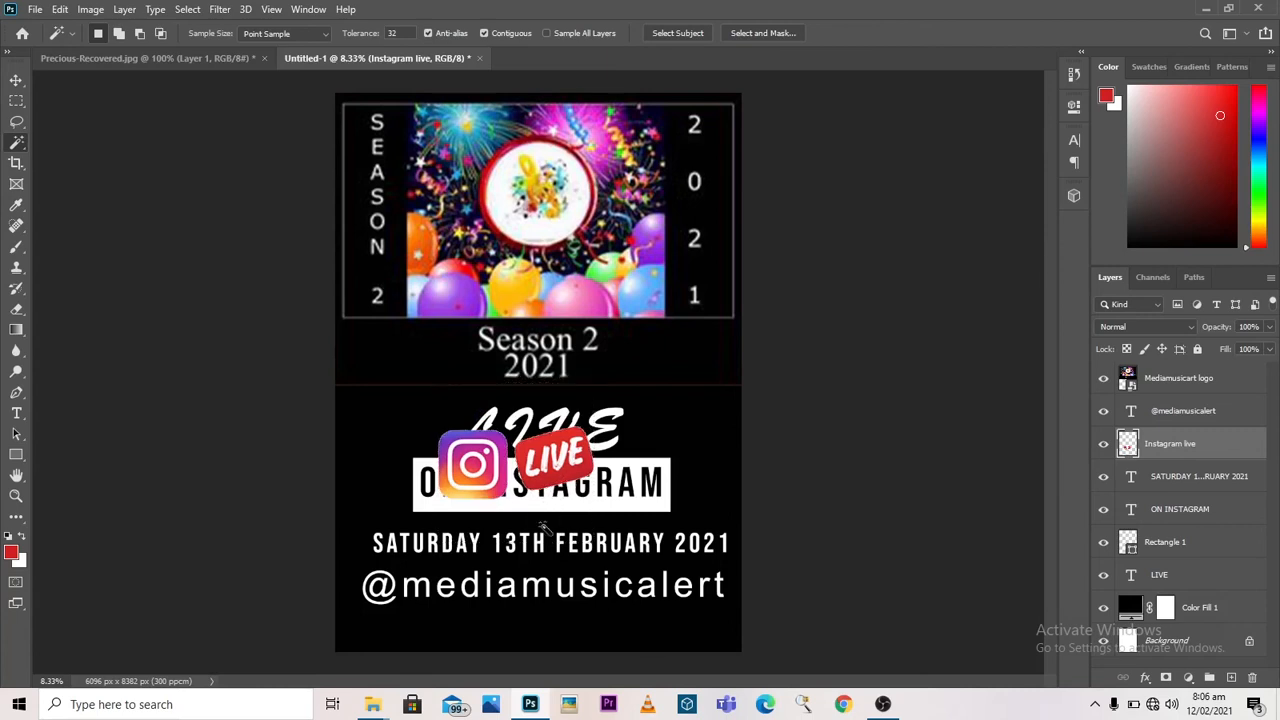
Step: Free-transform the Instagram live logos to about 47.6% scale, rotate them about -7.7°, and place them beside the end of the word LIVE
{"action": "left_click", "coordinate": [60, 9]}
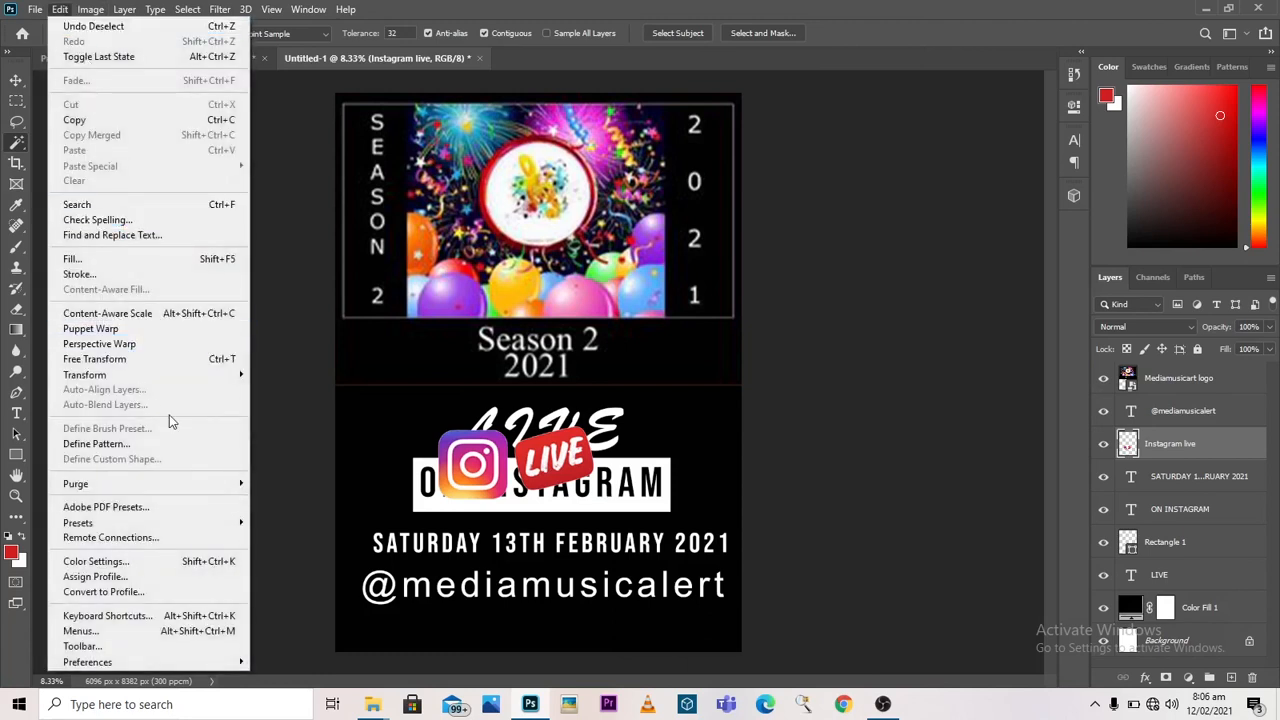
{"action": "left_click", "coordinate": [180, 359]}
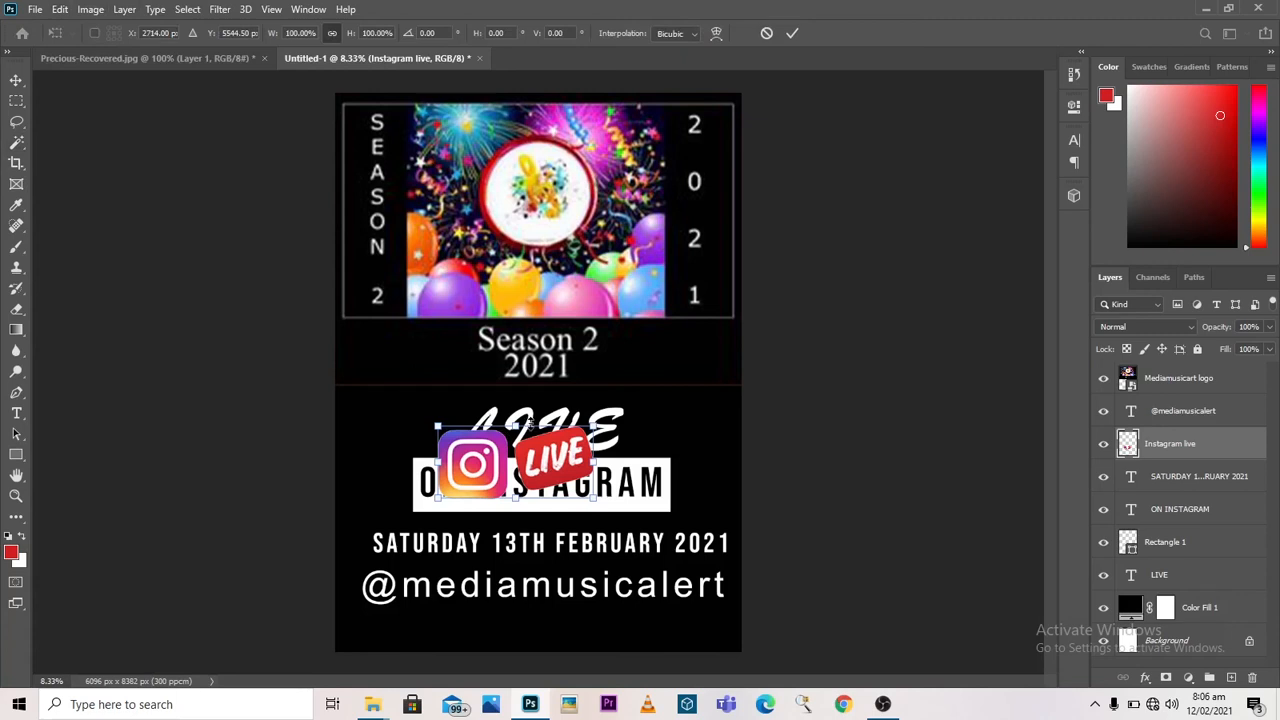
{"action": "left_click_drag", "start_coordinate": [517, 425], "coordinate": [608, 473]}
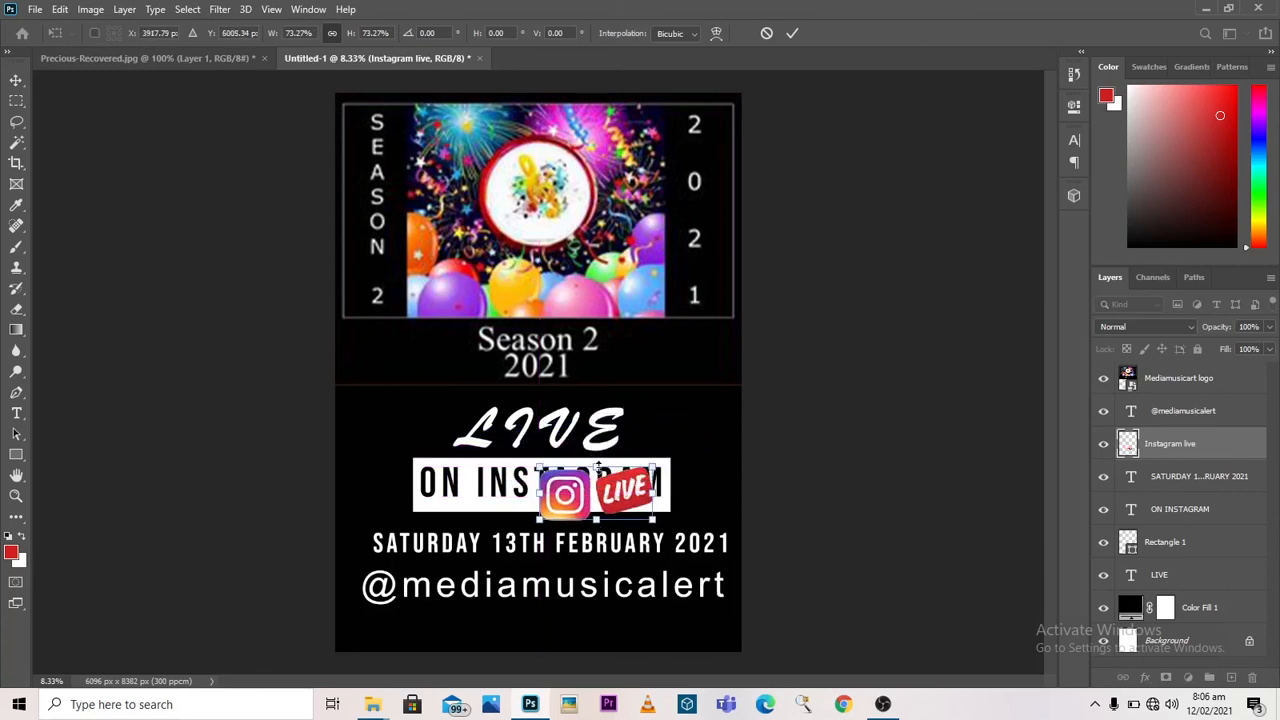
{"action": "left_click_drag", "start_coordinate": [598, 467], "coordinate": [605, 485]}
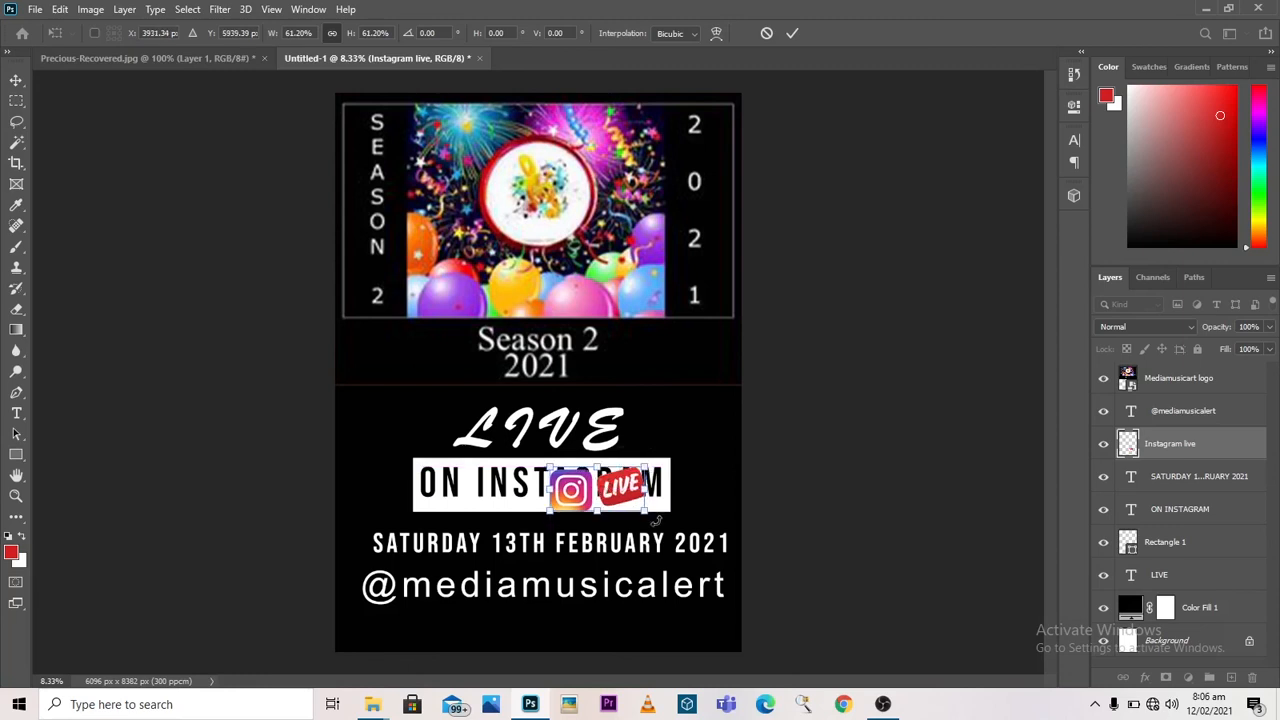
{"action": "left_click_drag", "start_coordinate": [655, 519], "coordinate": [658, 514]}
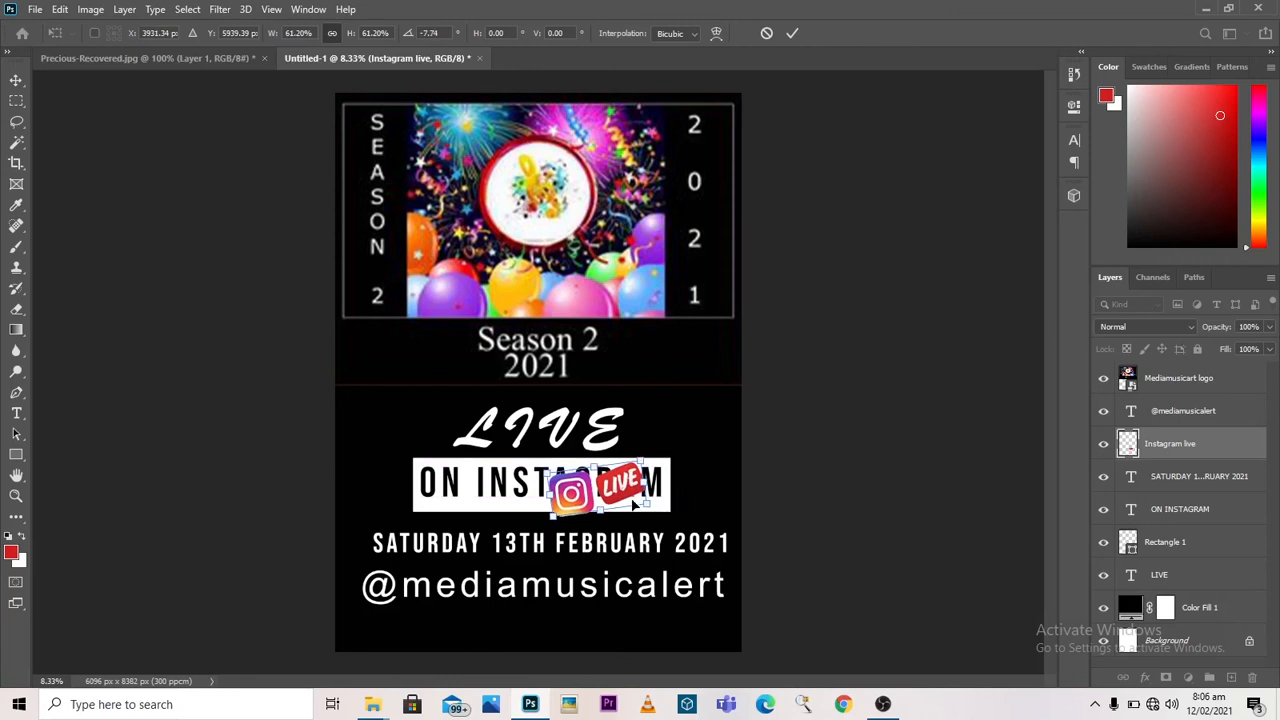
{"action": "left_click_drag", "start_coordinate": [646, 458], "coordinate": [667, 440]}
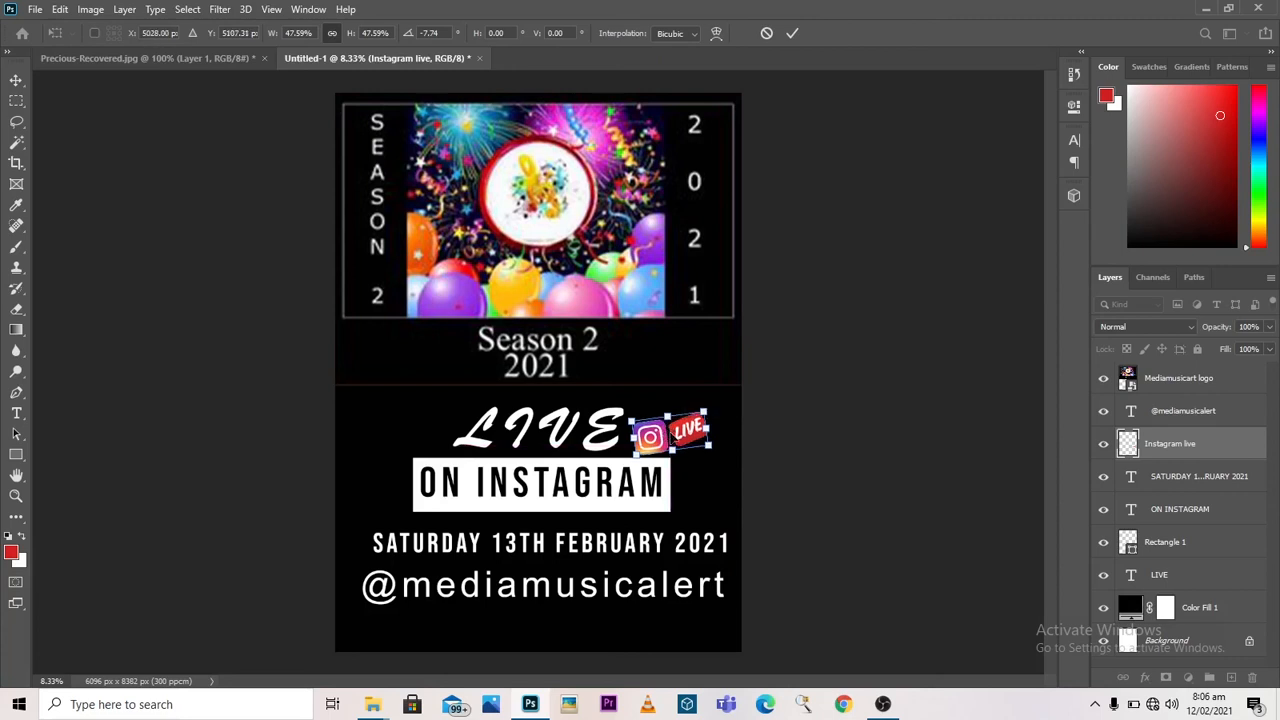
{"action": "key", "text": "Return"}
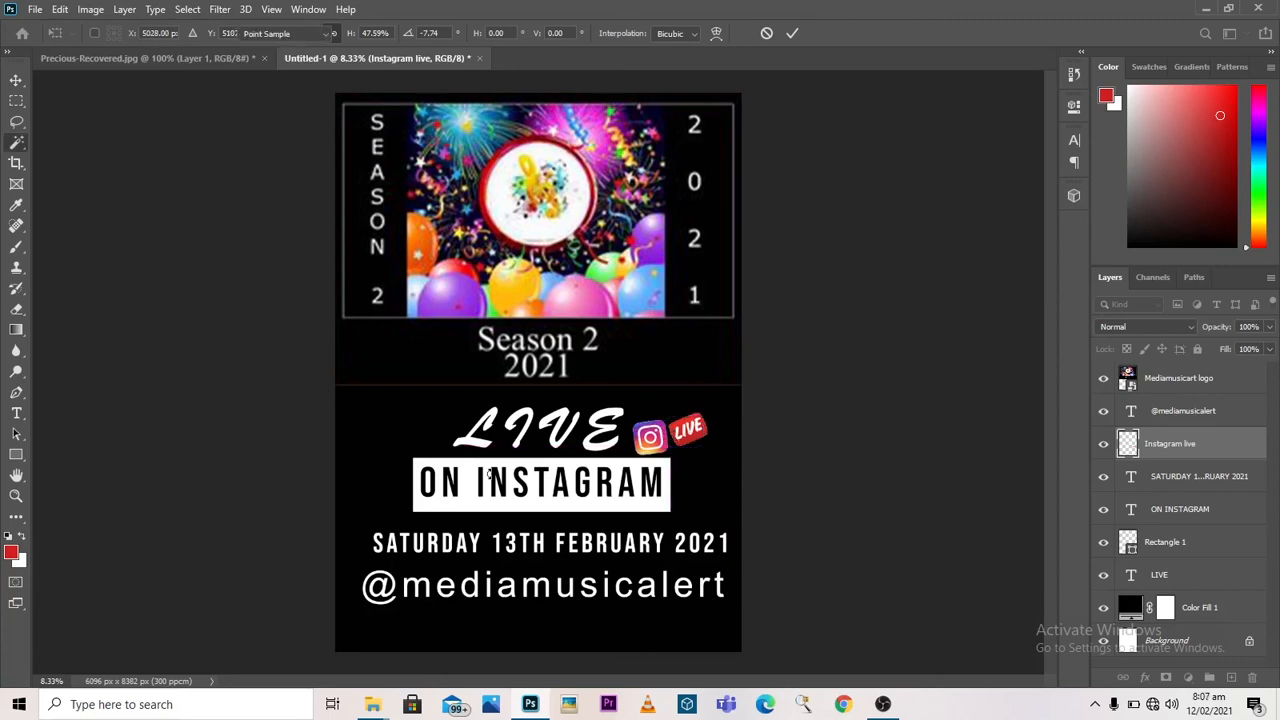
{"action": "key", "text": "w"}
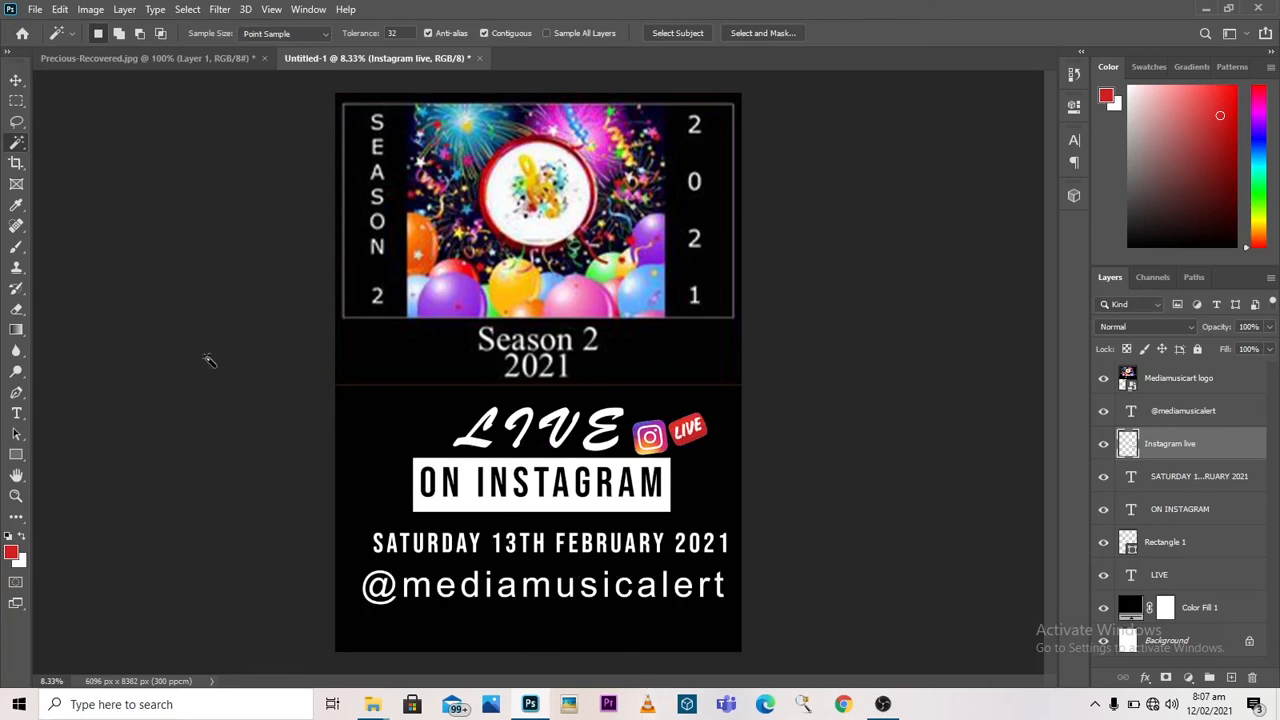
Step: Nudge the LIVE text and the Instagram live logos slightly left with the Move tool to refine their alignment
{"action": "left_click", "coordinate": [16, 80]}
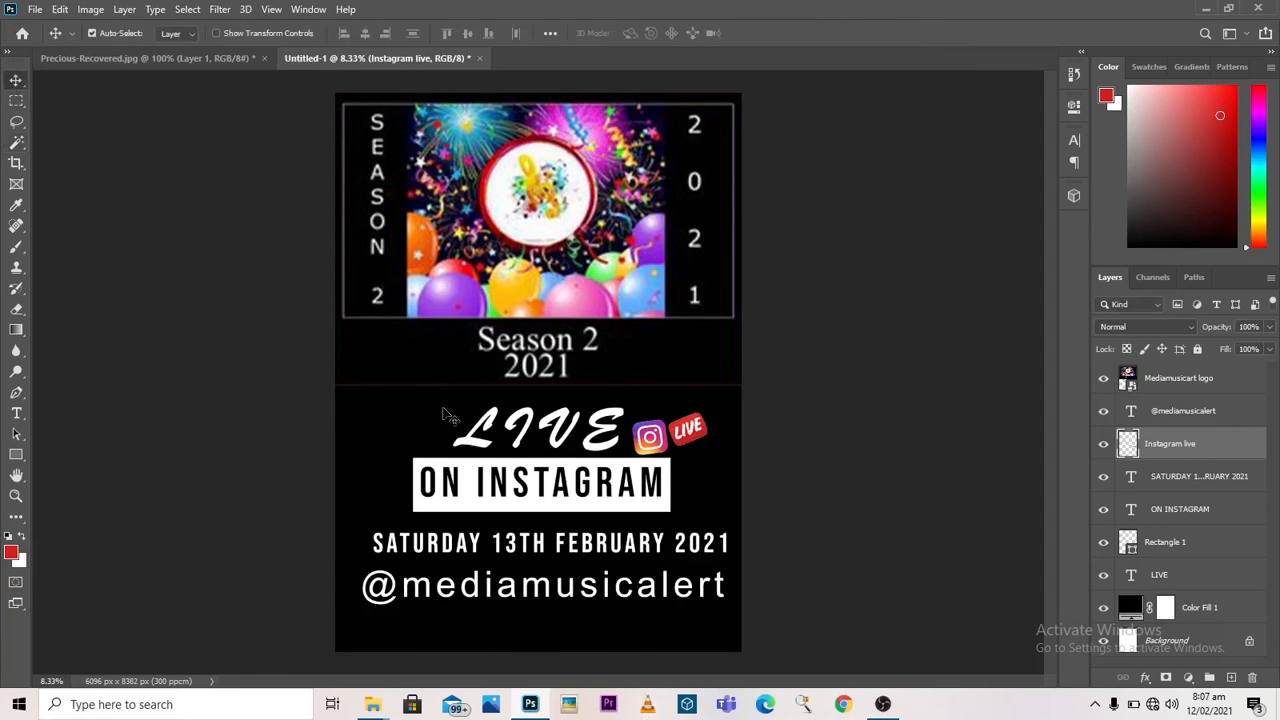
{"action": "left_click", "coordinate": [488, 448]}
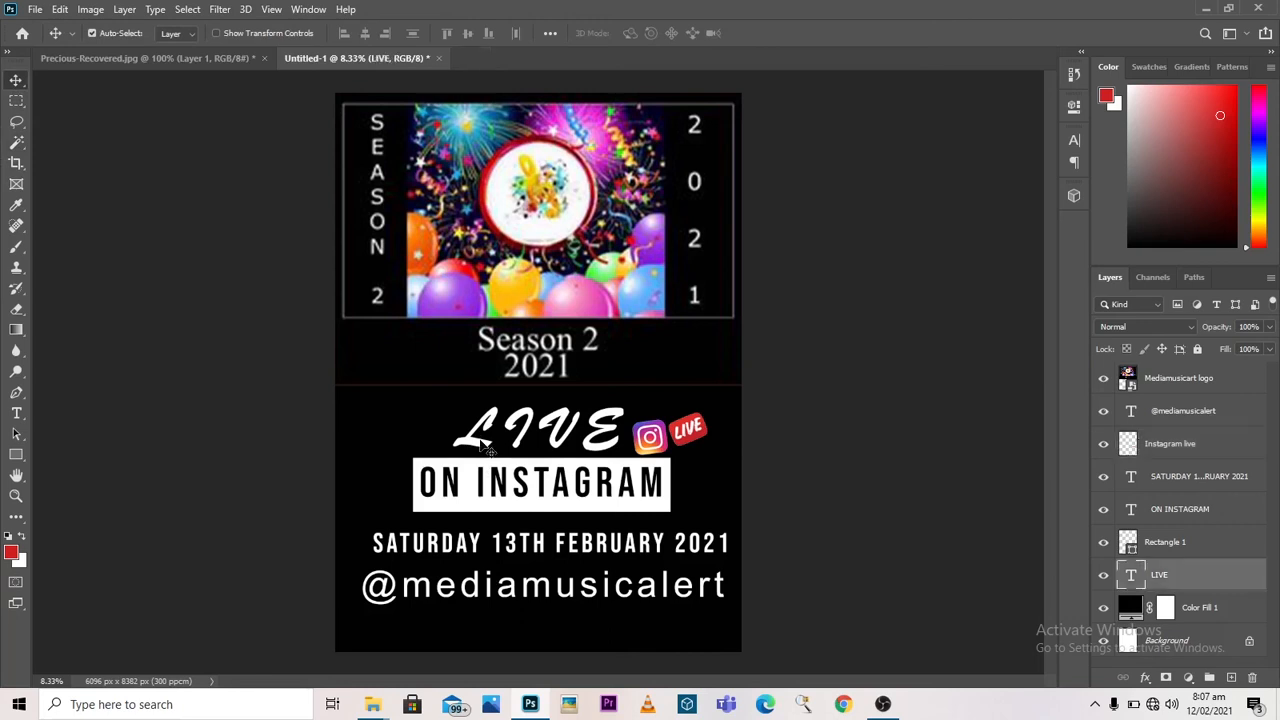
{"action": "left_click", "coordinate": [675, 452]}
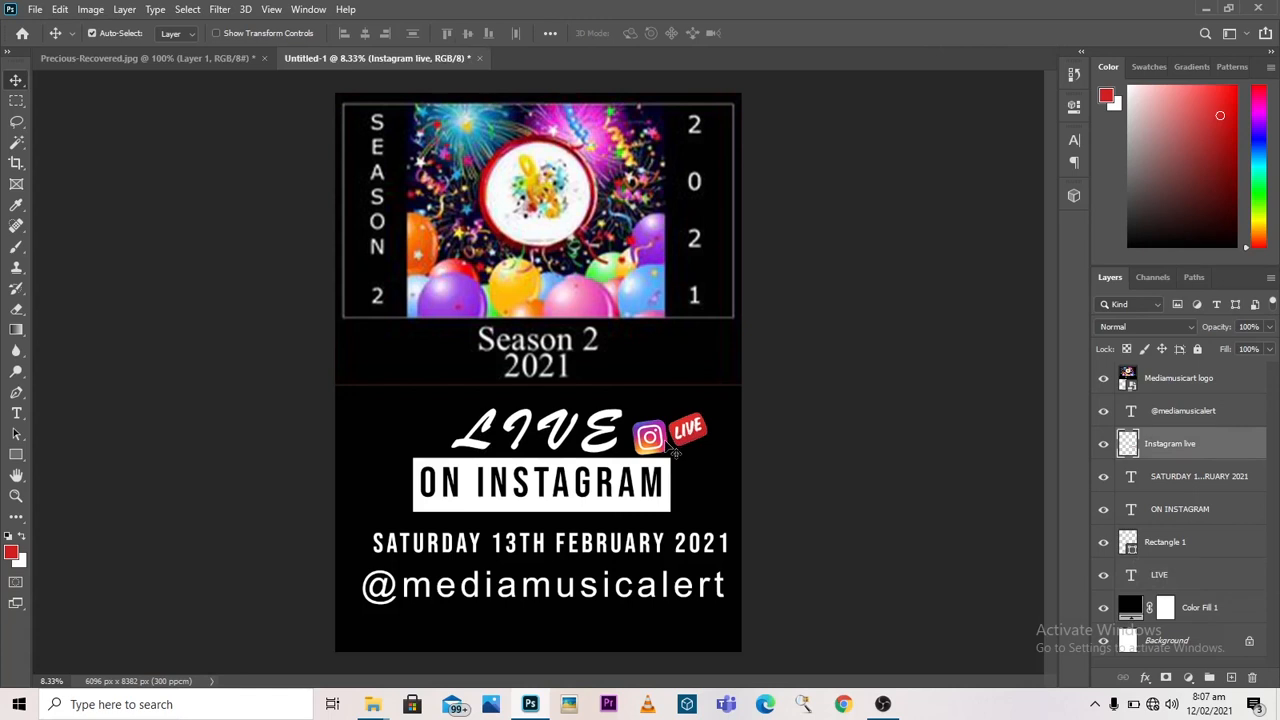
{"action": "left_click_drag", "start_coordinate": [675, 452], "coordinate": [673, 450]}
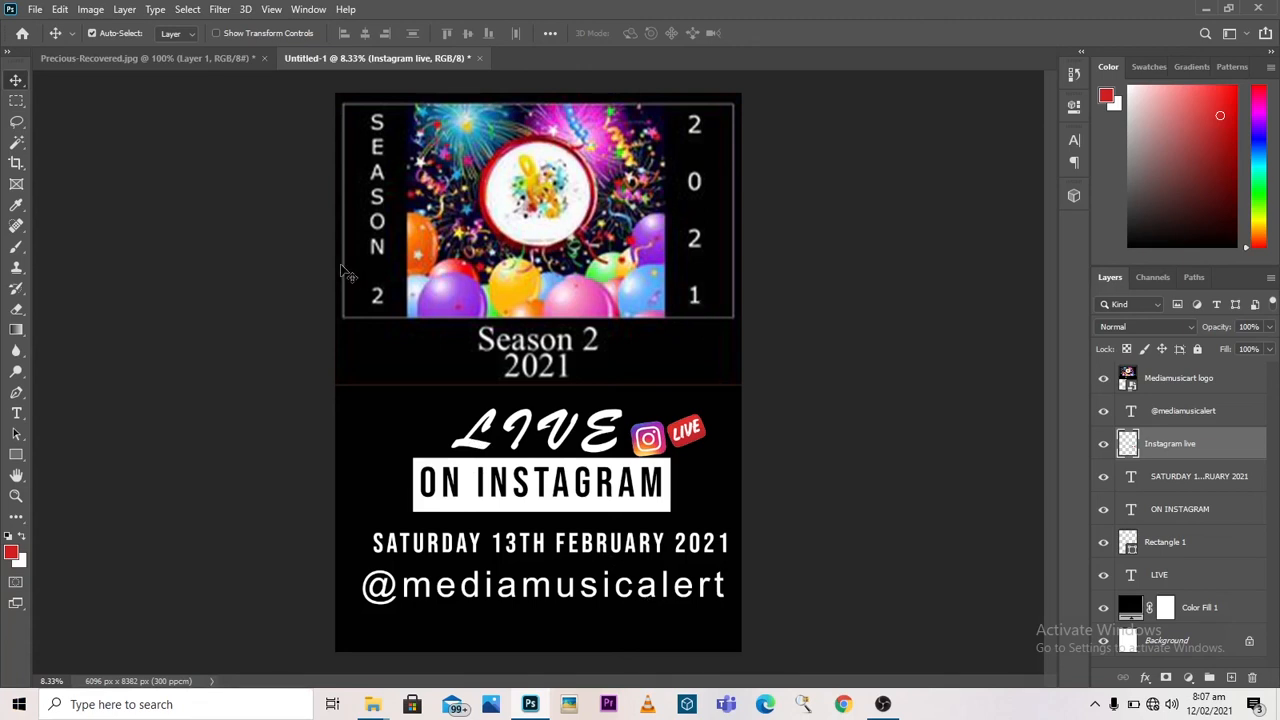
Step: Save the flyer on the computer as a JPEG named Flyer in Downloads at quality 12 (Maximum), and check the file in that folder
{"action": "left_click", "coordinate": [35, 10]}
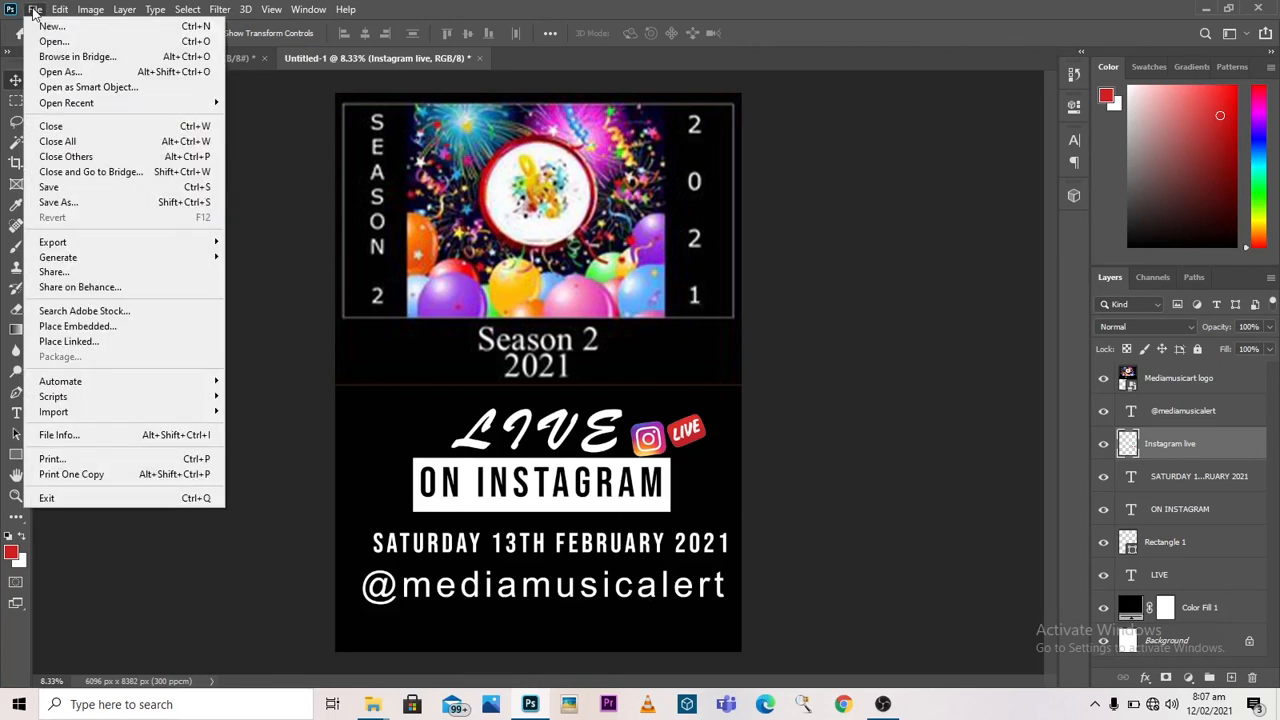
{"action": "left_click", "coordinate": [120, 202]}
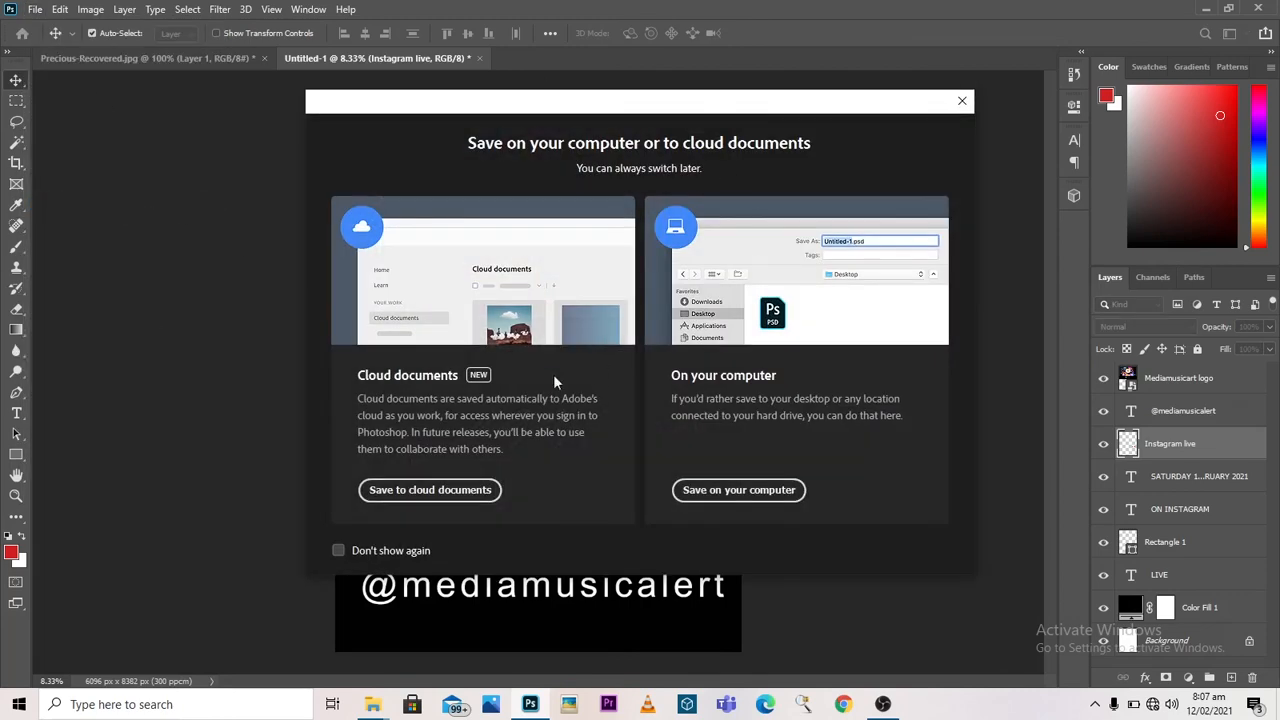
{"action": "left_click", "coordinate": [739, 494]}
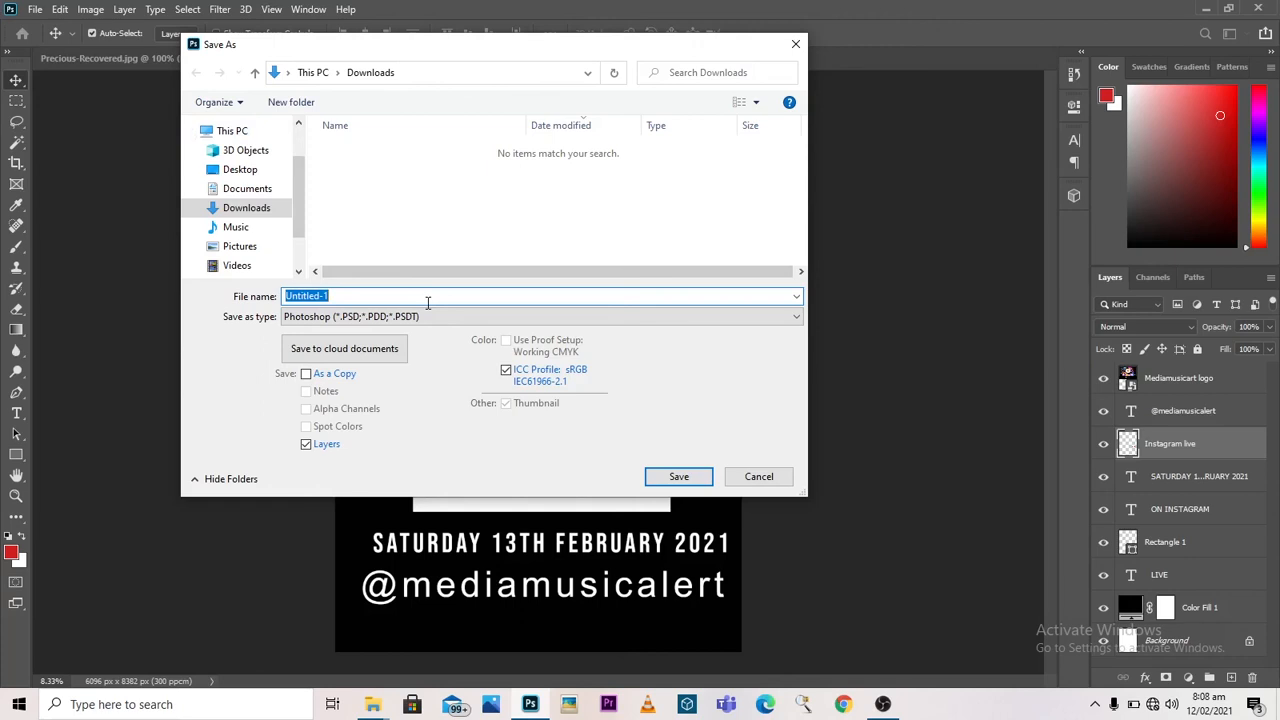
{"action": "type", "text": "F"}
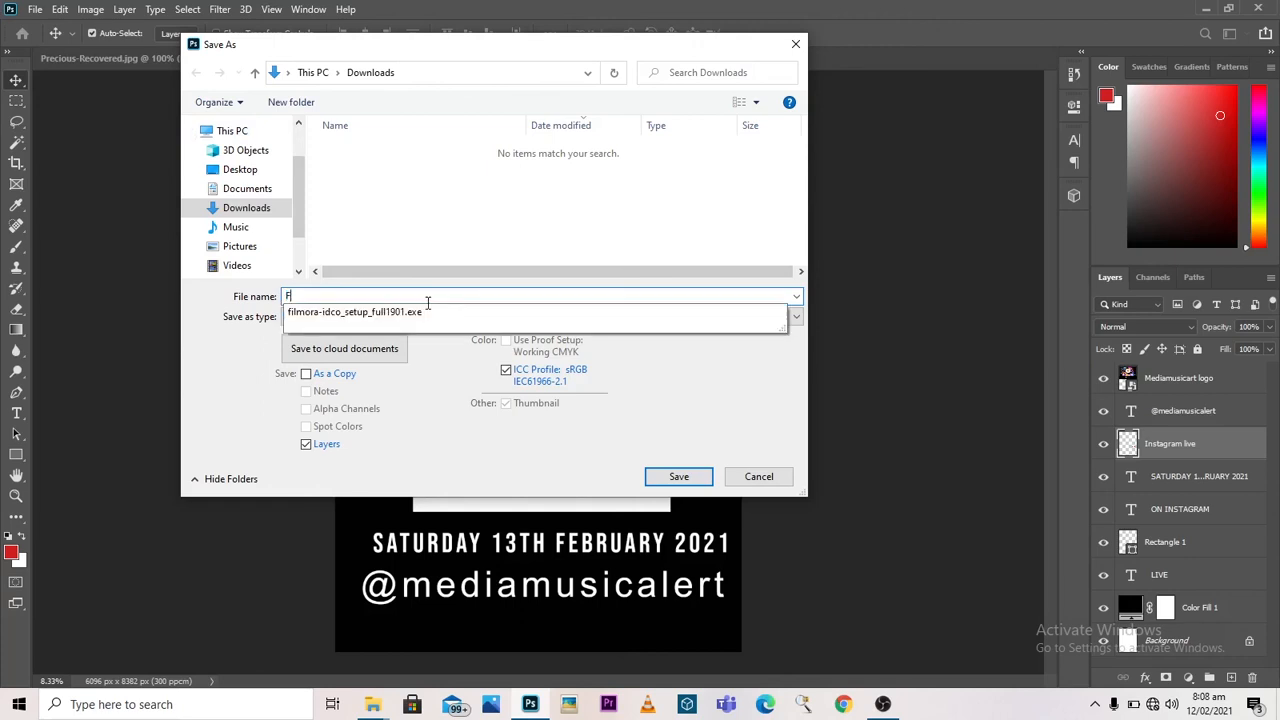
{"action": "type", "text": "yer"}
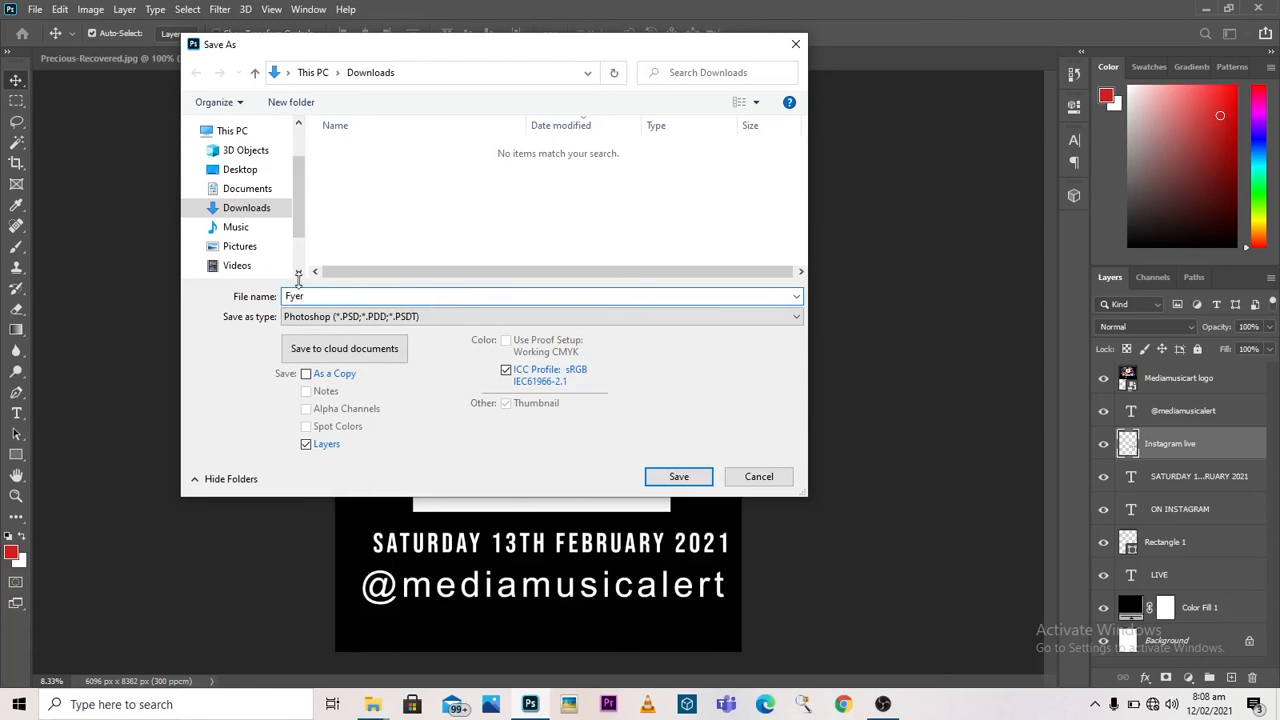
{"action": "type", "text": "l"}
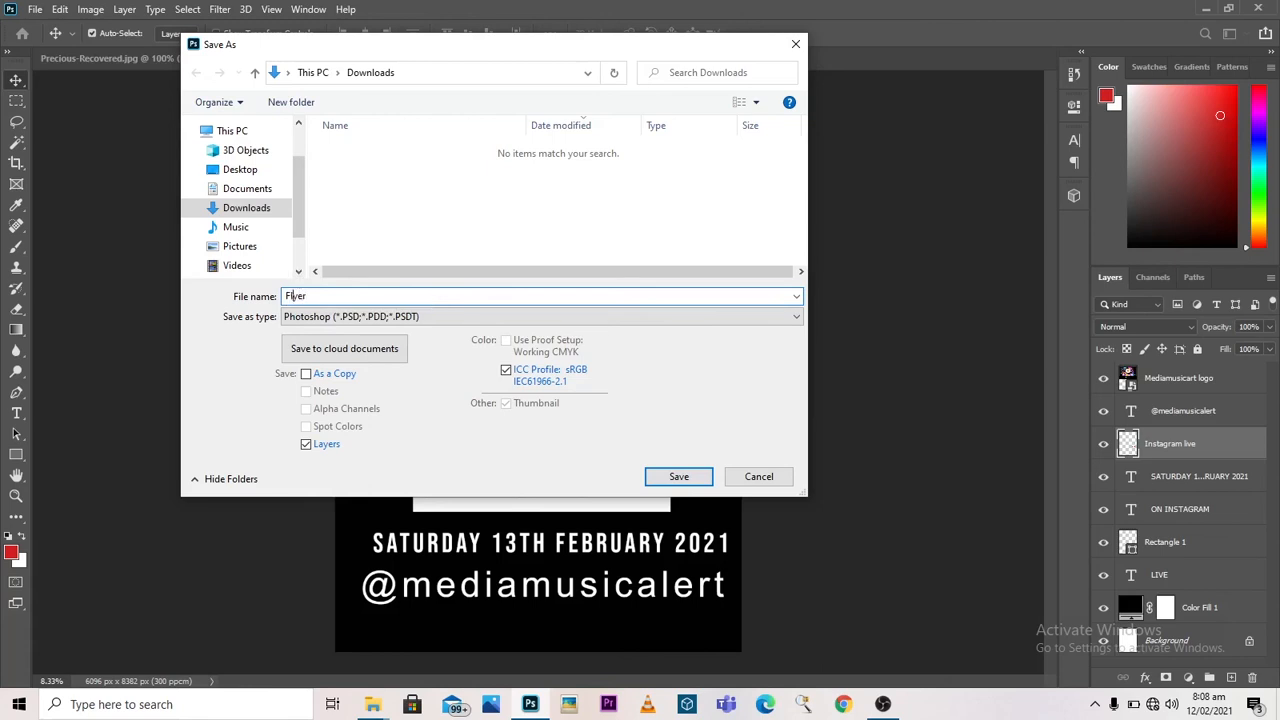
{"action": "left_click", "coordinate": [412, 318]}
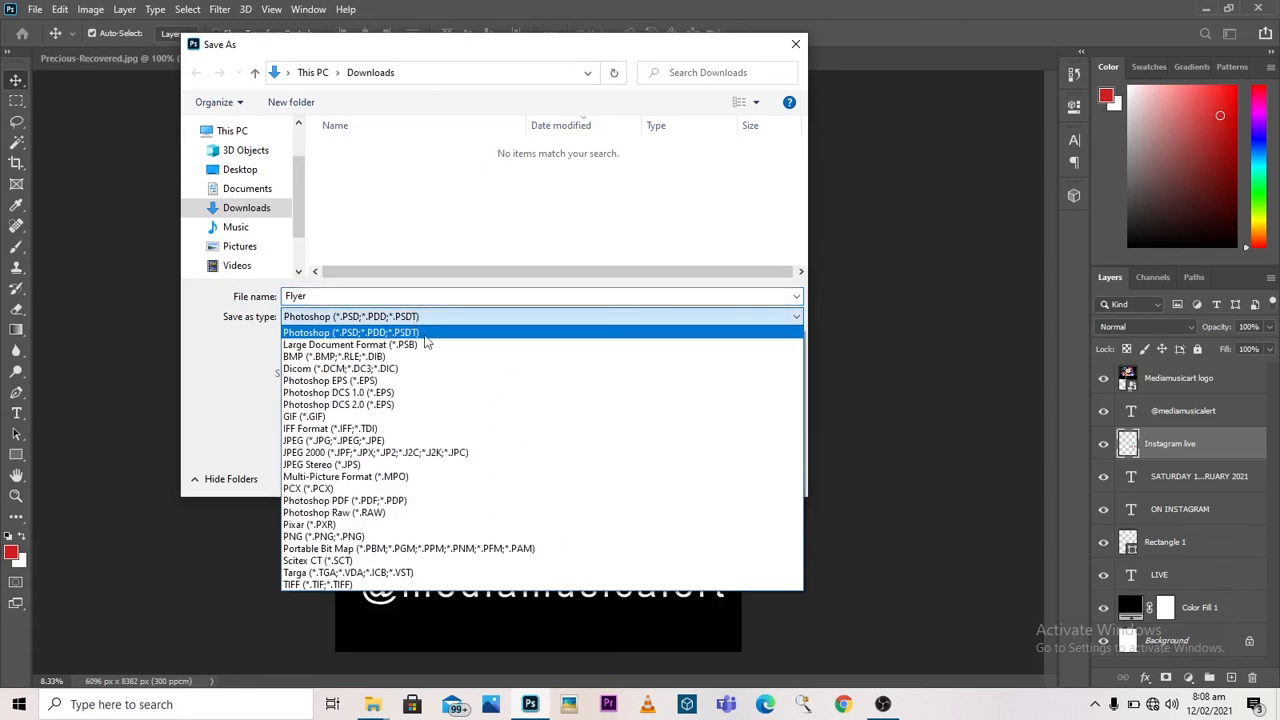
{"action": "left_click", "coordinate": [388, 441]}
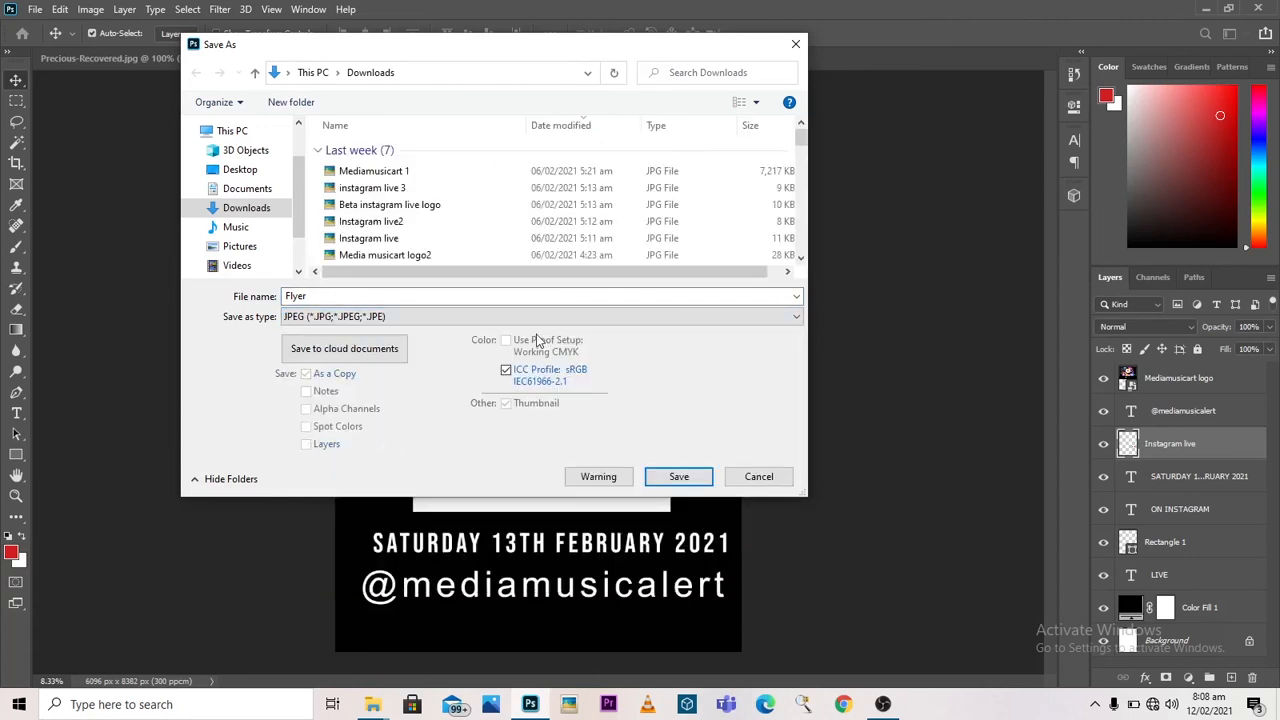
{"action": "left_click", "coordinate": [676, 477]}
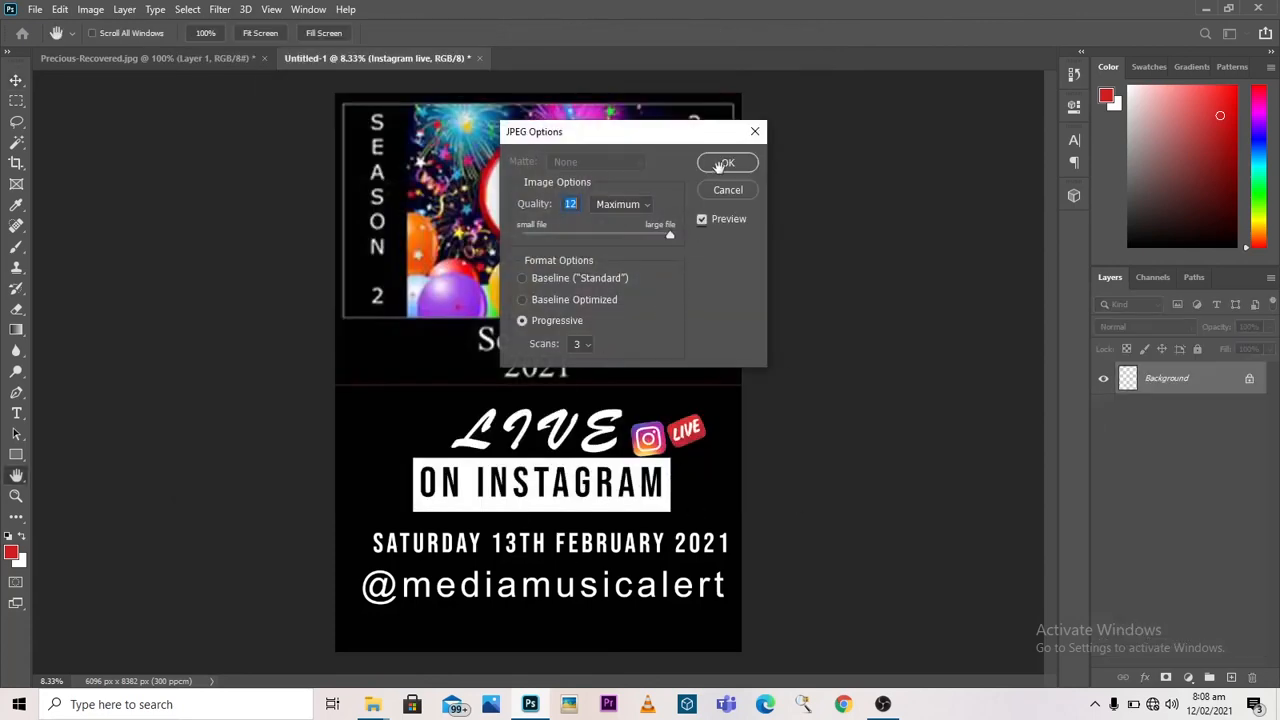
{"action": "left_click", "coordinate": [724, 163]}
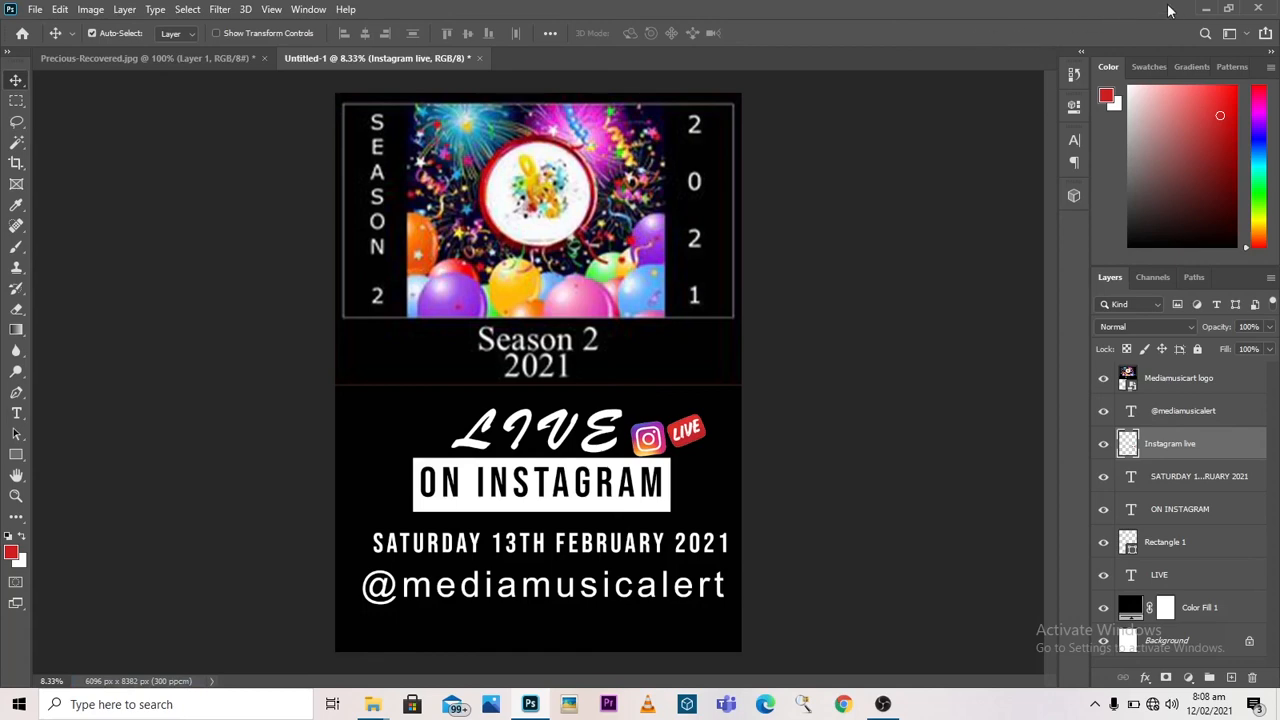
{"action": "left_click", "coordinate": [1204, 9]}
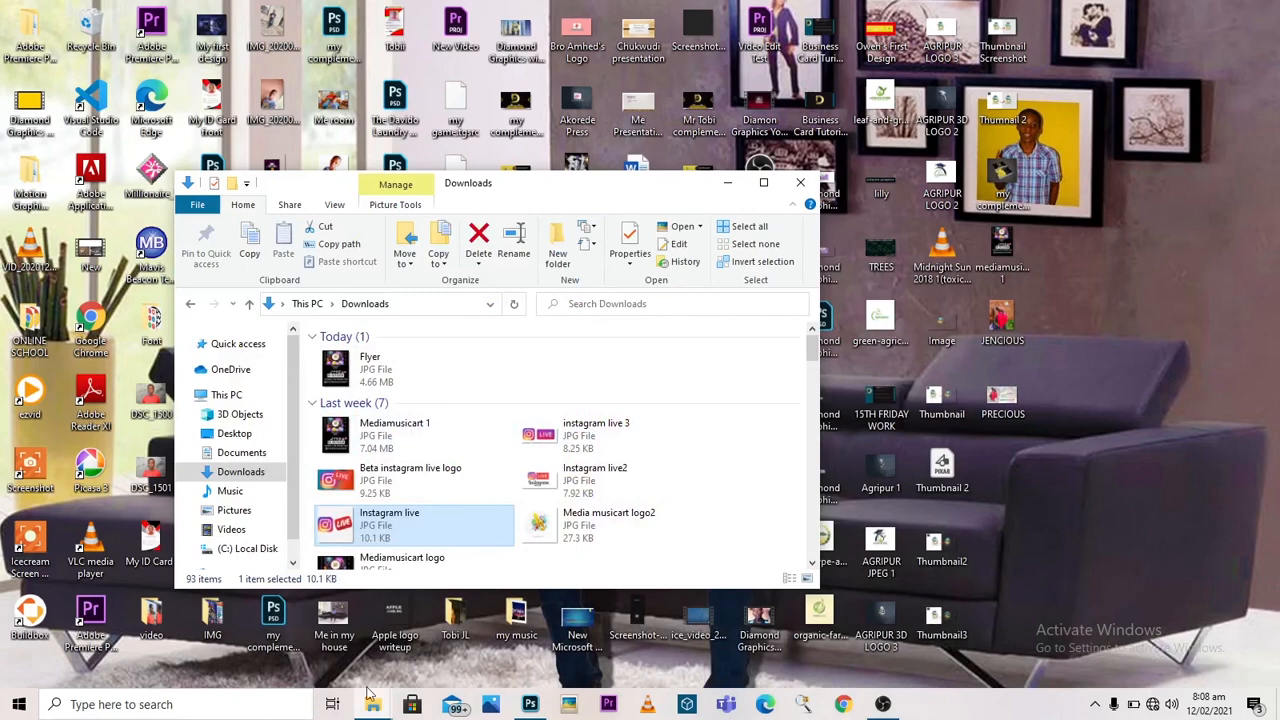
{"action": "left_click", "coordinate": [550, 625]}
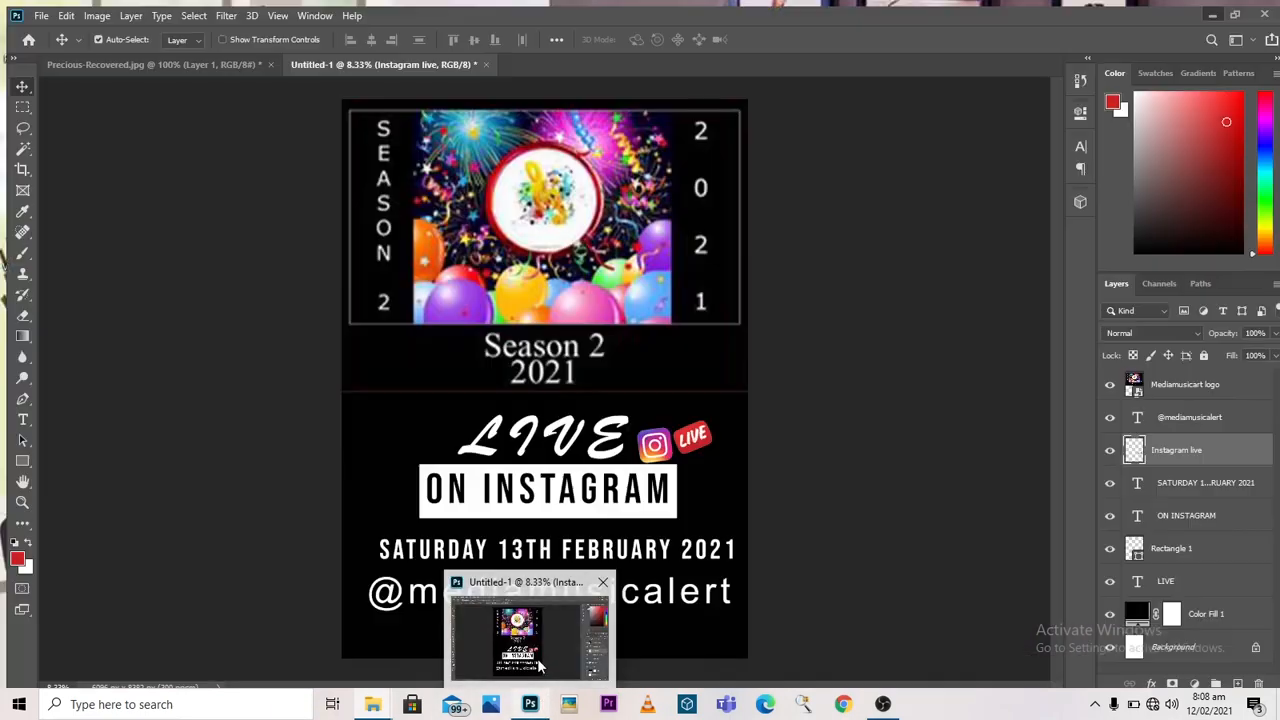
Step: Save another JPEG copy of the flyer, named Flyer, to the Desktop at quality 12 (Maximum)
{"action": "left_click", "coordinate": [34, 9]}
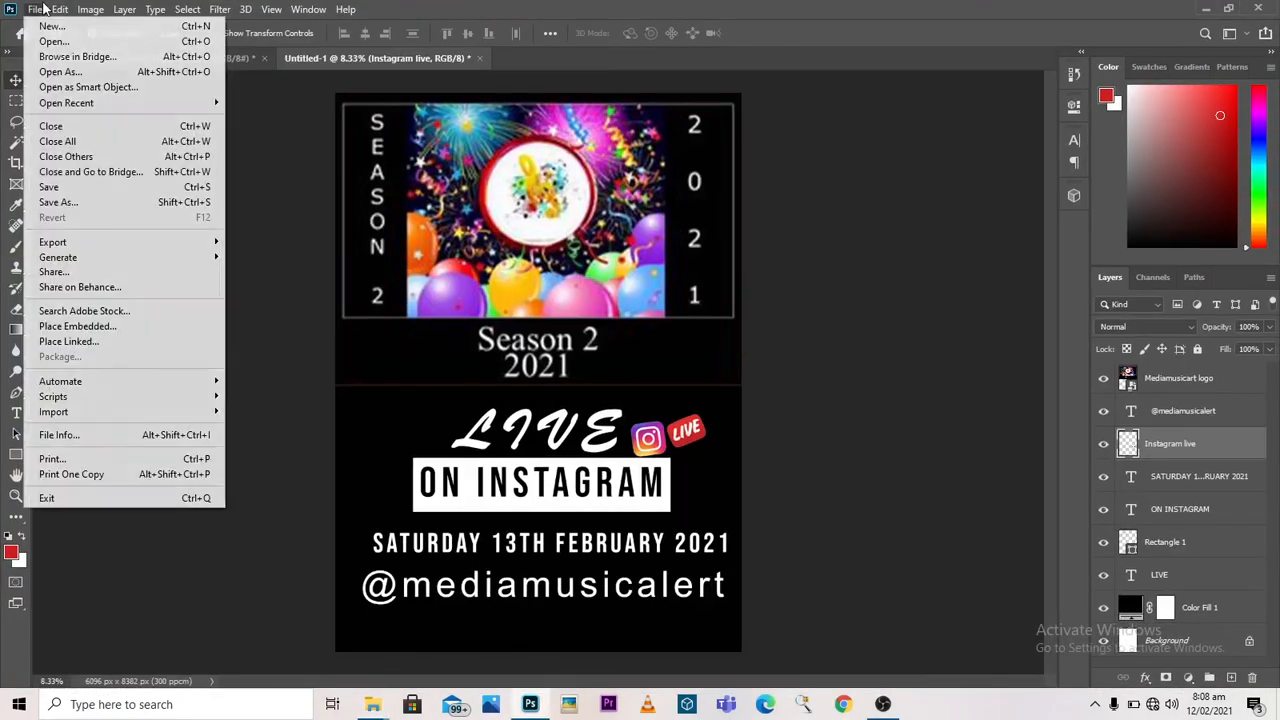
{"action": "left_click", "coordinate": [98, 203]}
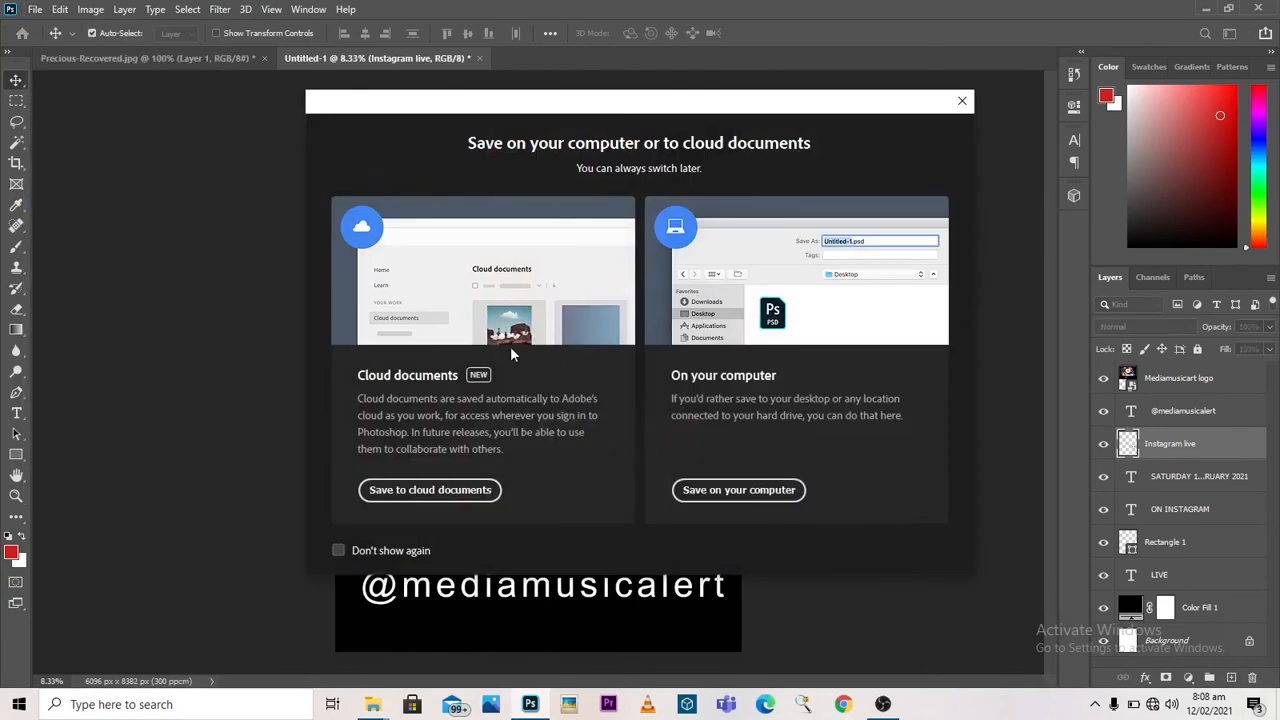
{"action": "left_click", "coordinate": [712, 491]}
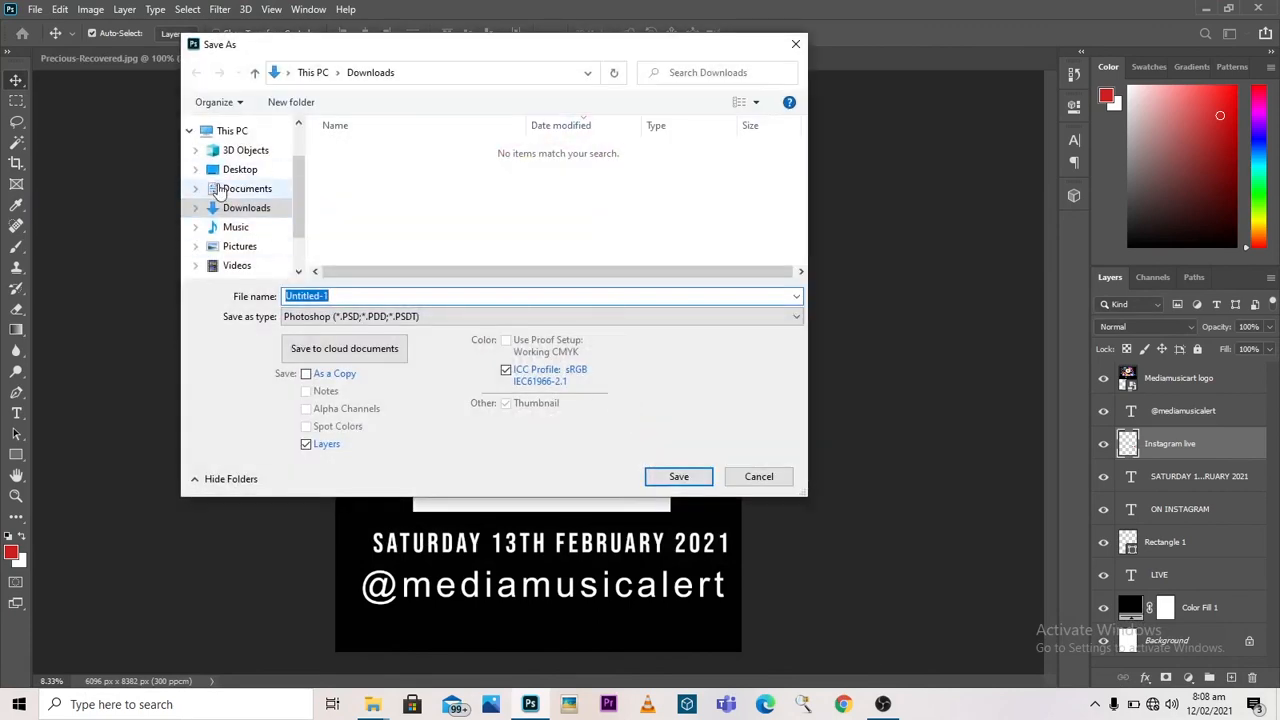
{"action": "left_click", "coordinate": [220, 176]}
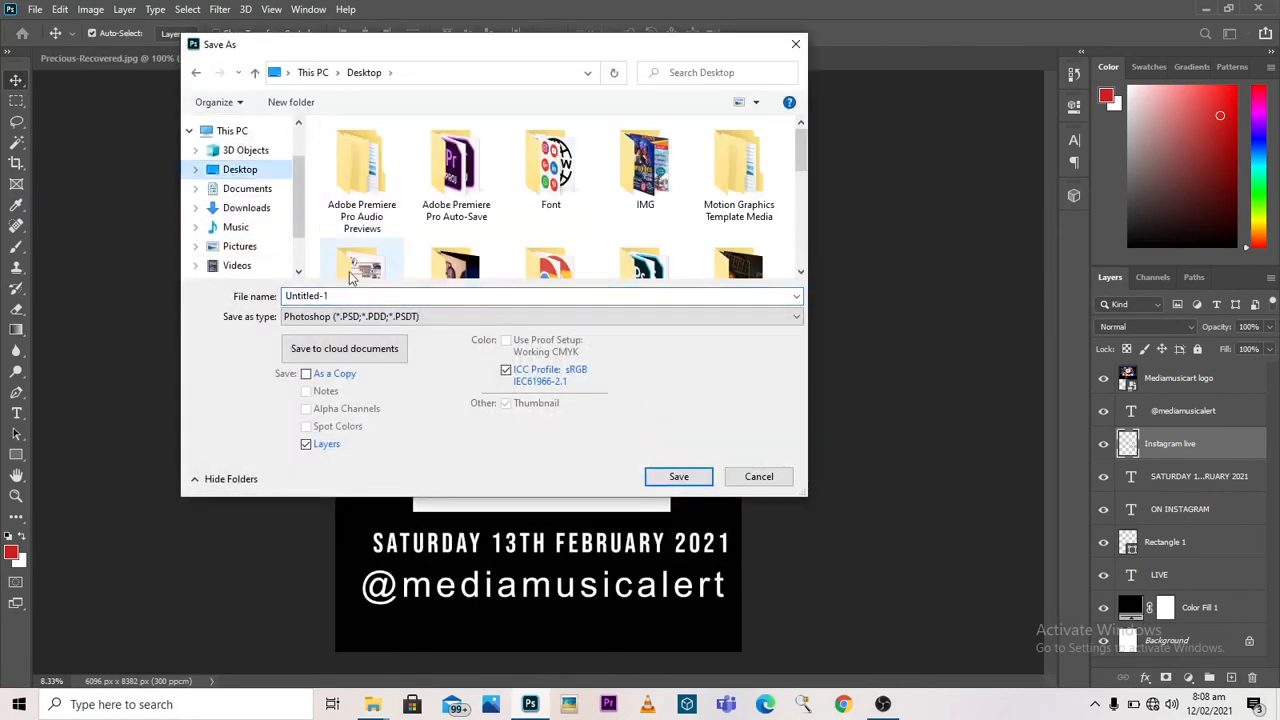
{"action": "left_click", "coordinate": [351, 302]}
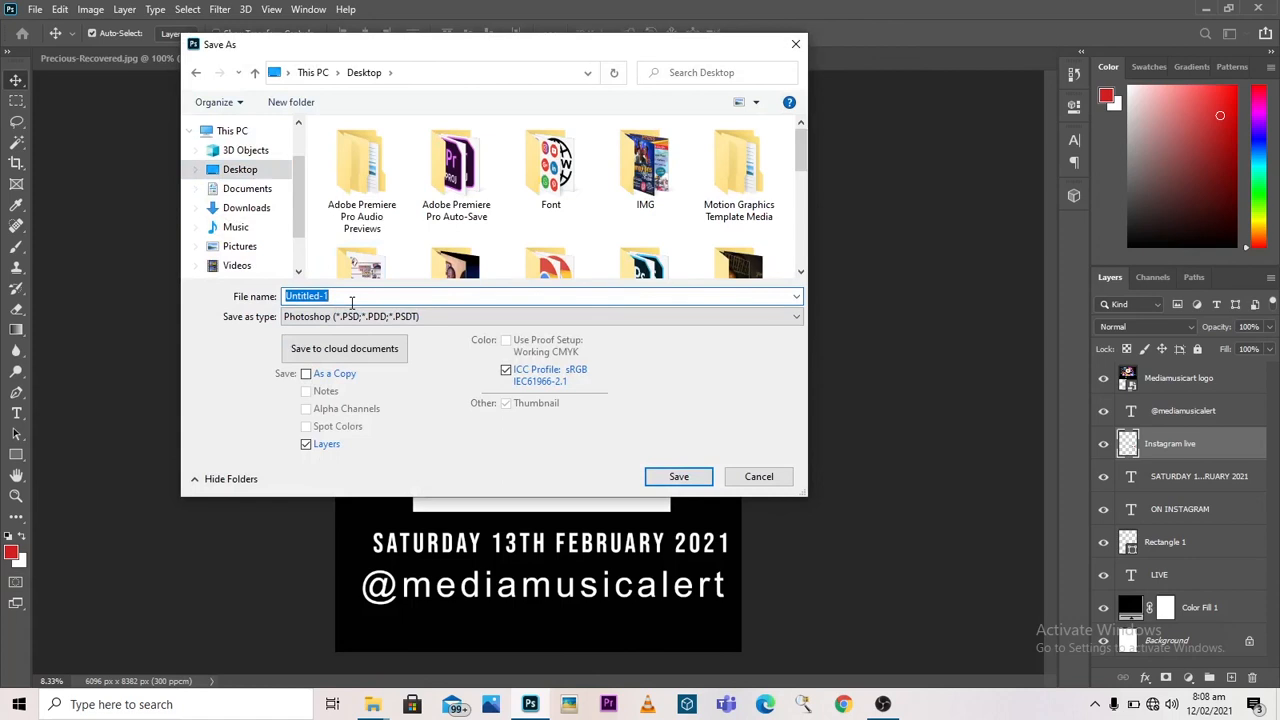
{"action": "type", "text": "Fl"}
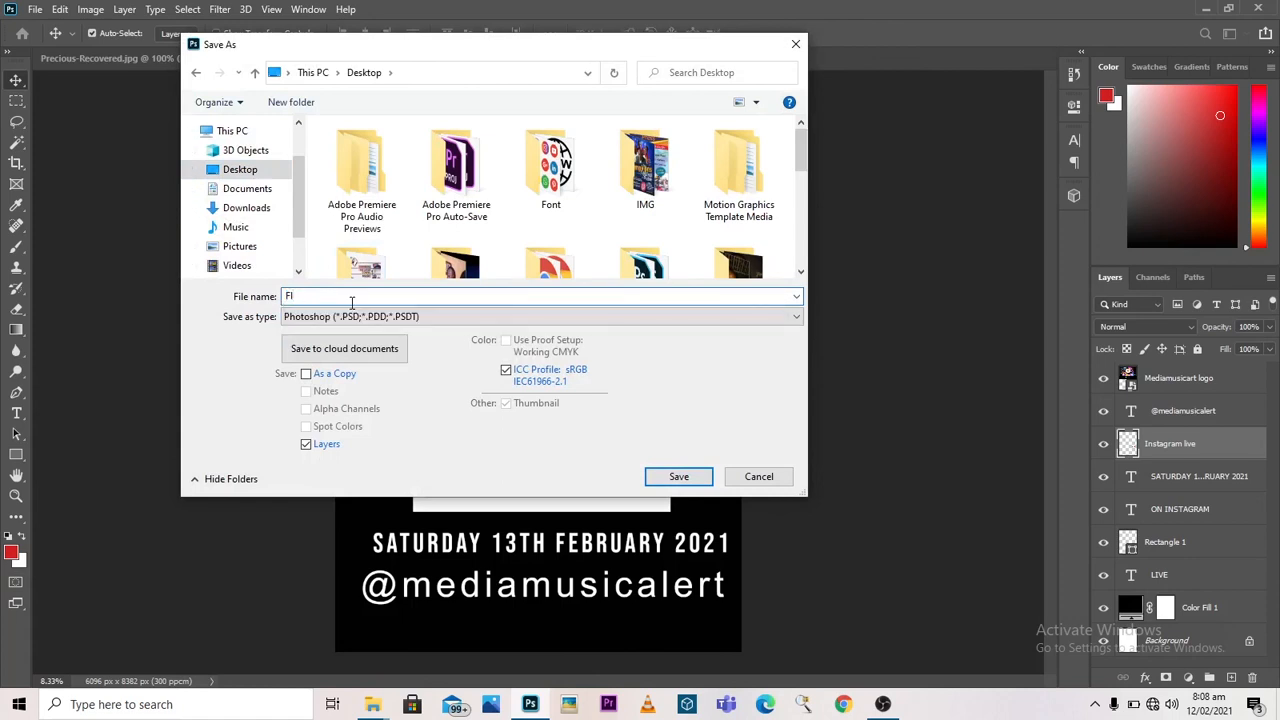
{"action": "type", "text": "yer"}
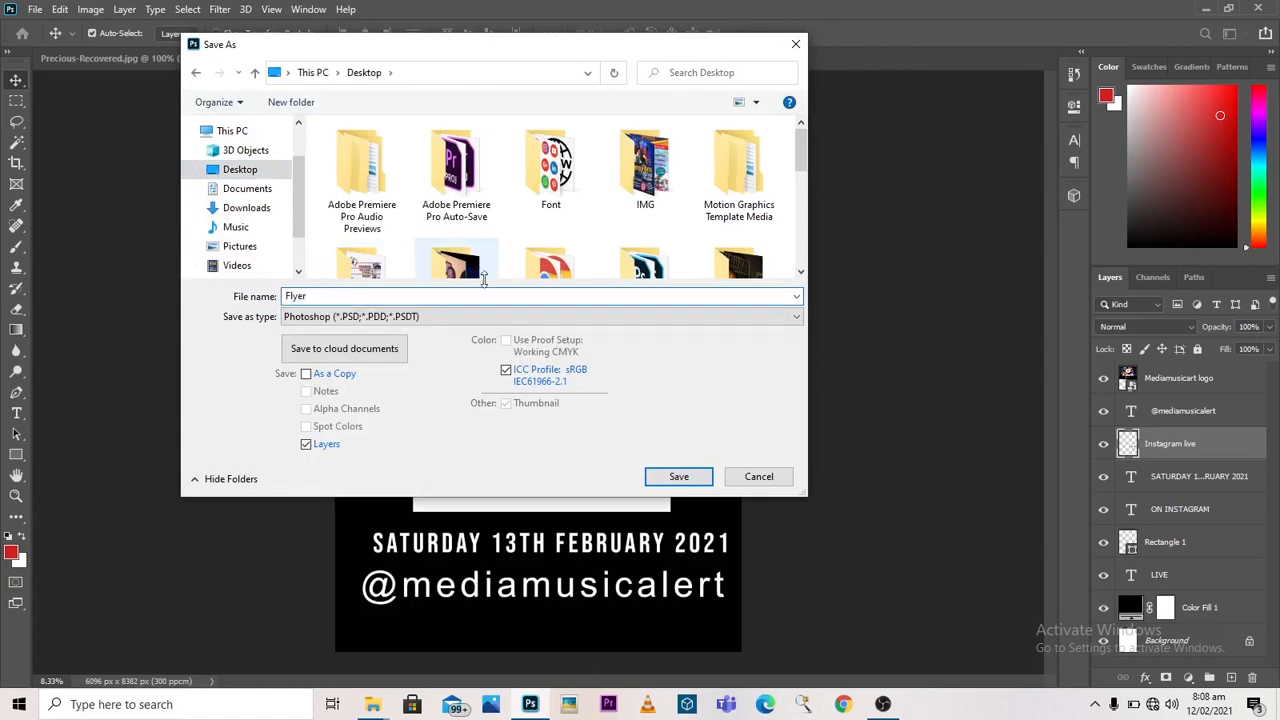
{"action": "left_click", "coordinate": [485, 315]}
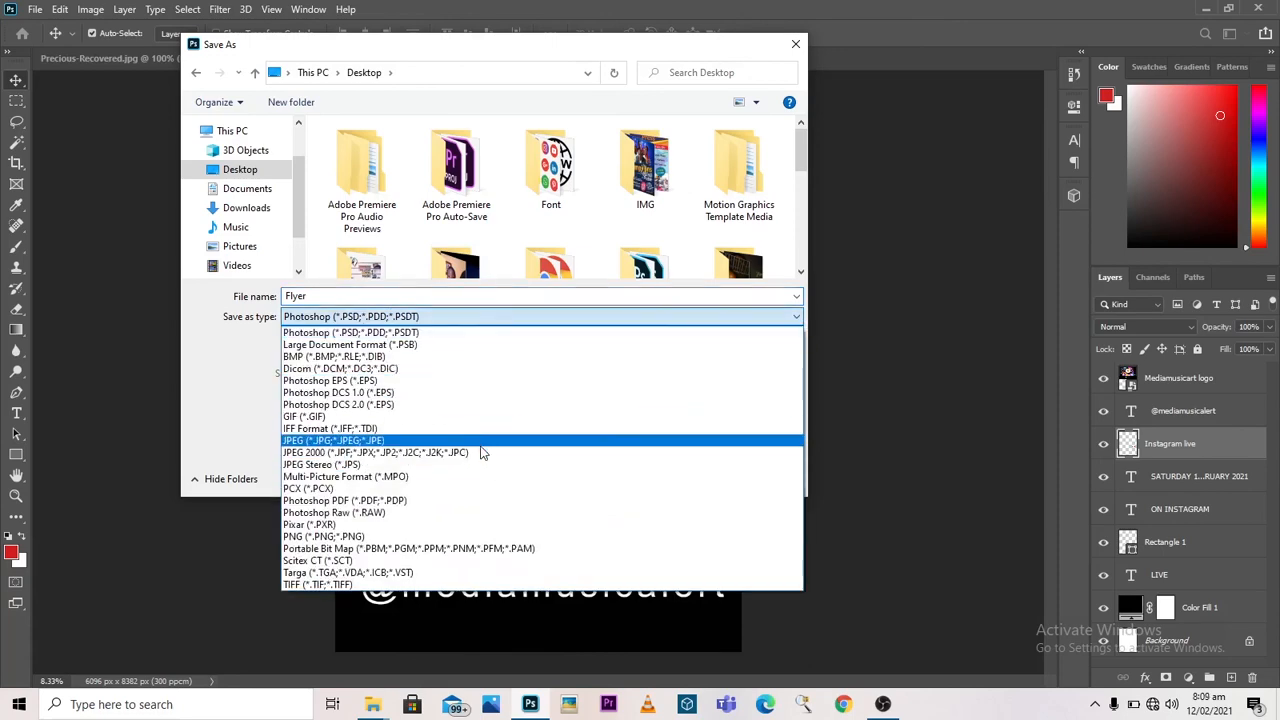
{"action": "left_click", "coordinate": [477, 441]}
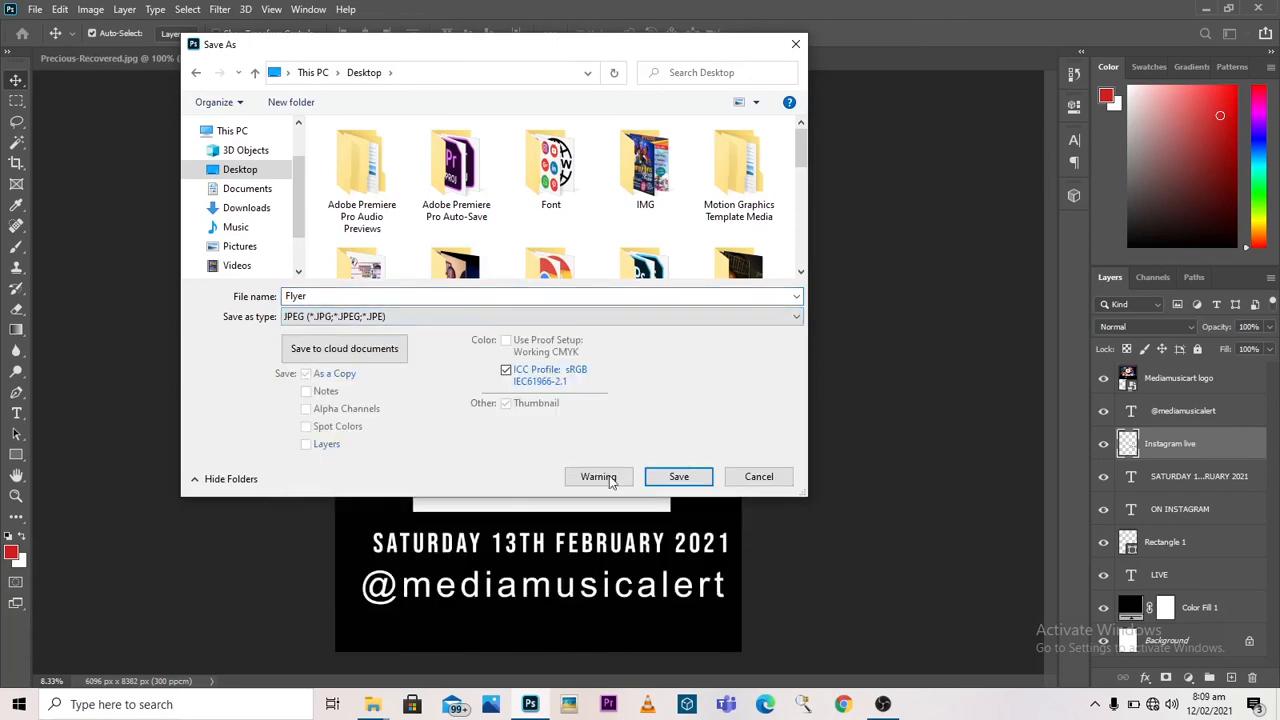
{"action": "left_click", "coordinate": [662, 479]}
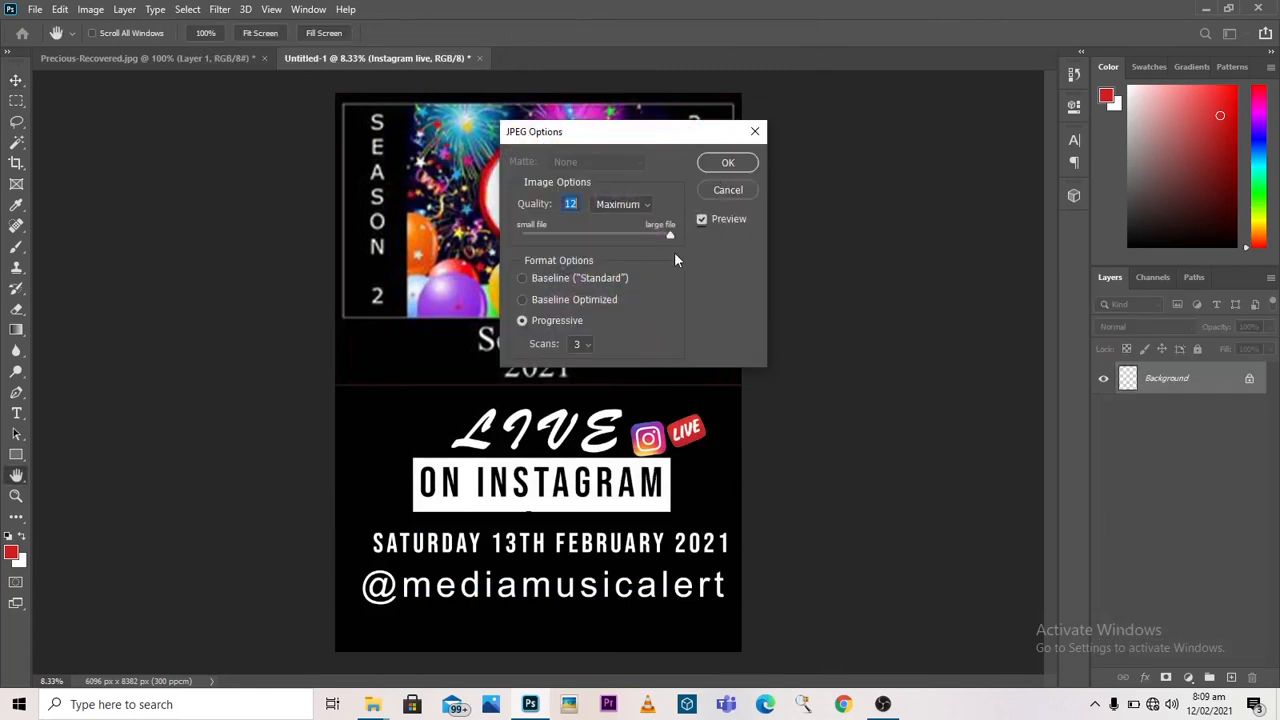
{"action": "left_click", "coordinate": [711, 166]}
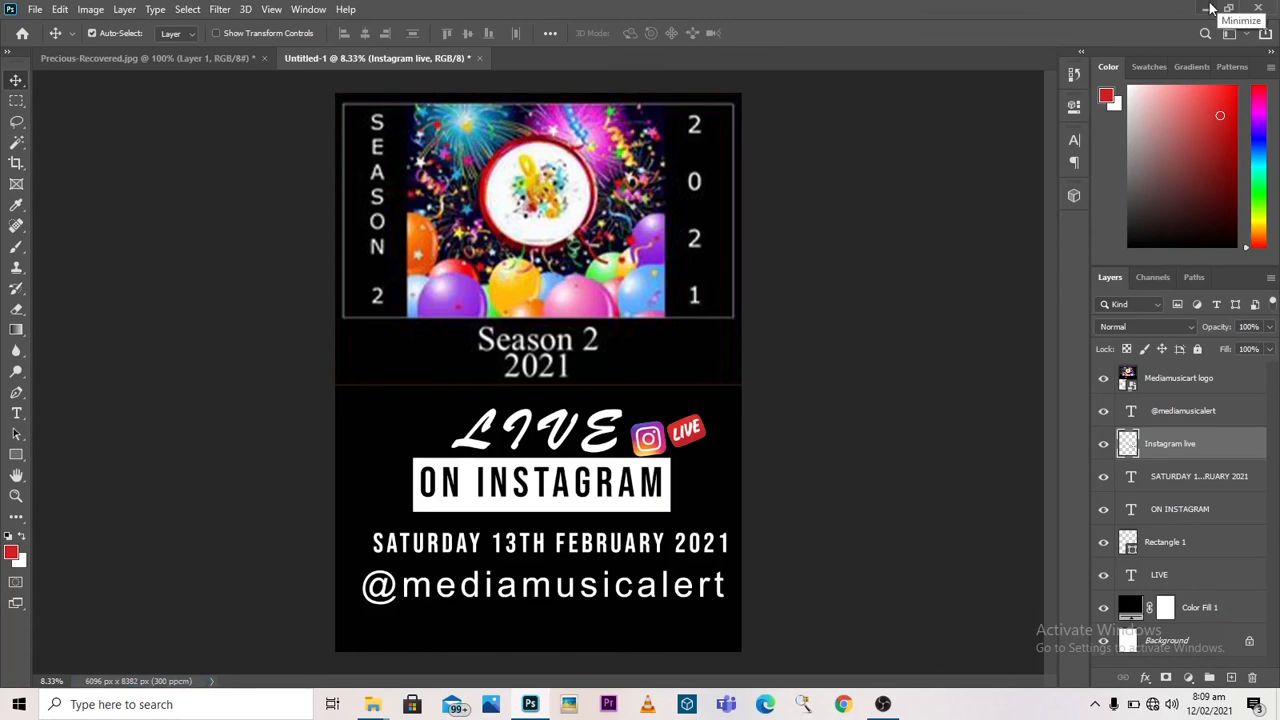
Step: Open the Flyer image from the desktop to review it, then close the image viewer and the Downloads folder window
{"action": "left_click", "coordinate": [1210, 10]}
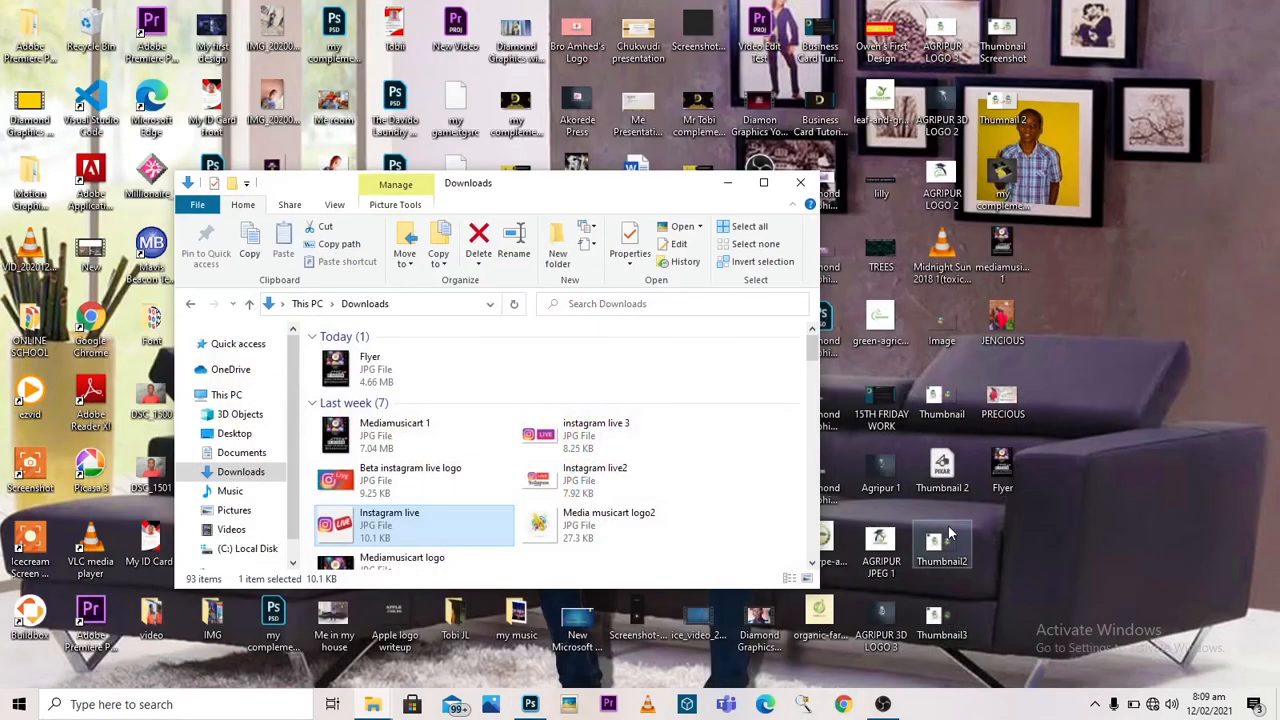
{"action": "left_click", "coordinate": [986, 480]}
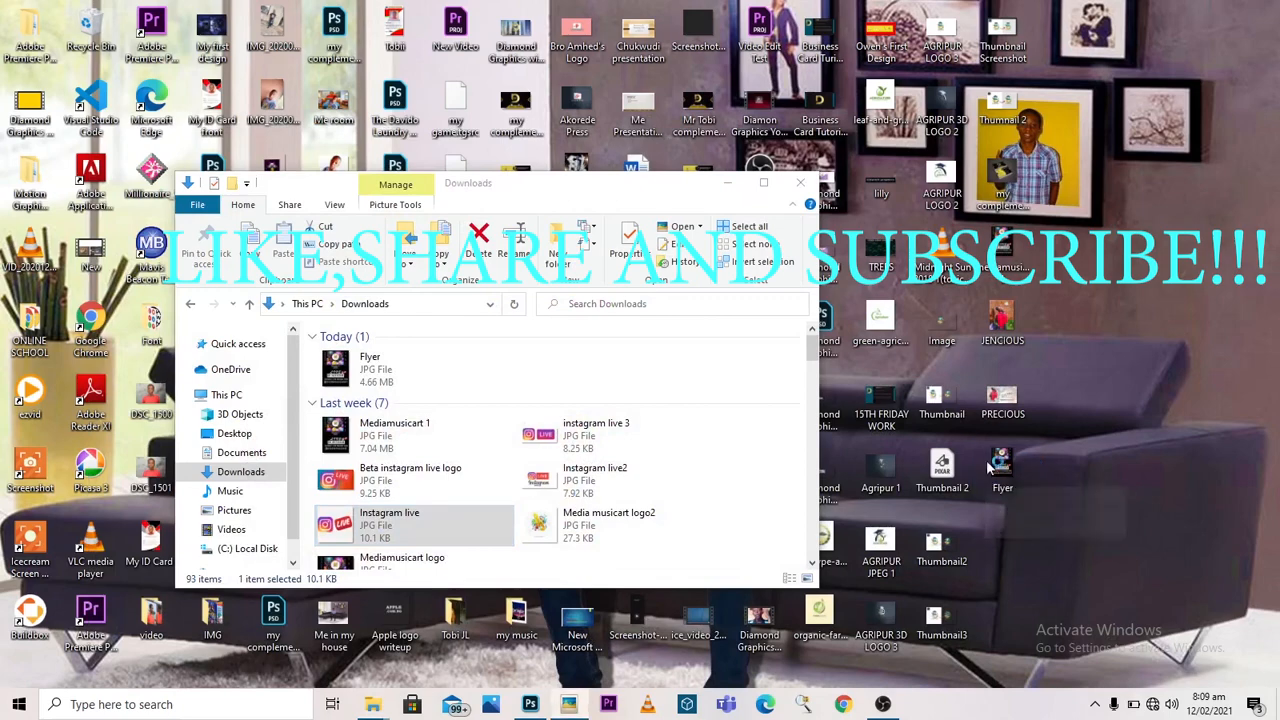
{"action": "double_click", "coordinate": [986, 480]}
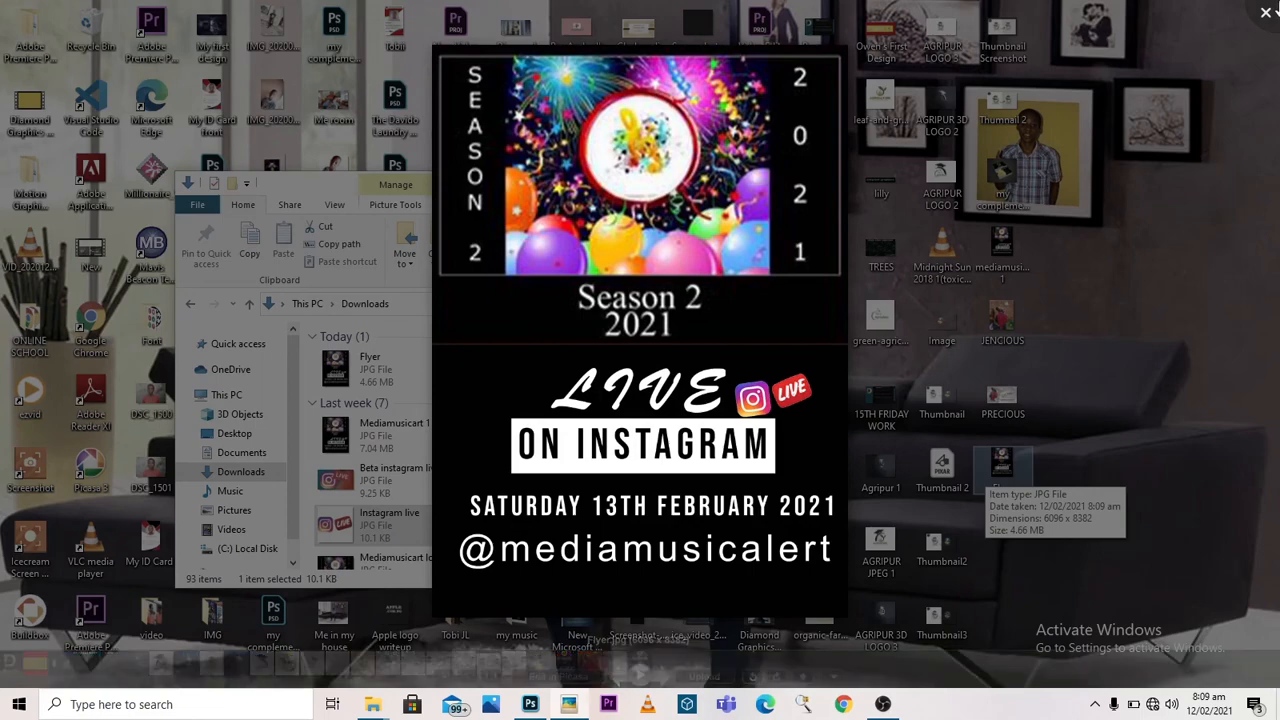
{"action": "left_click", "coordinate": [1267, 13]}
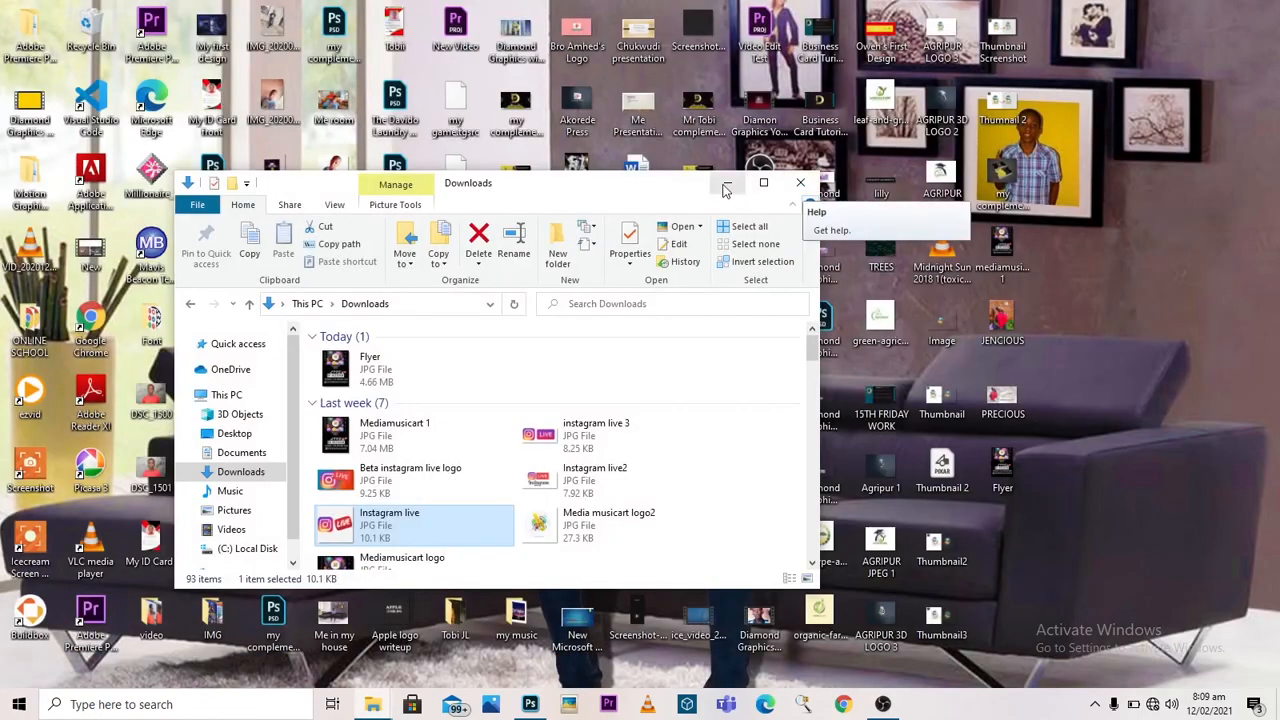
{"action": "left_click", "coordinate": [801, 184]}
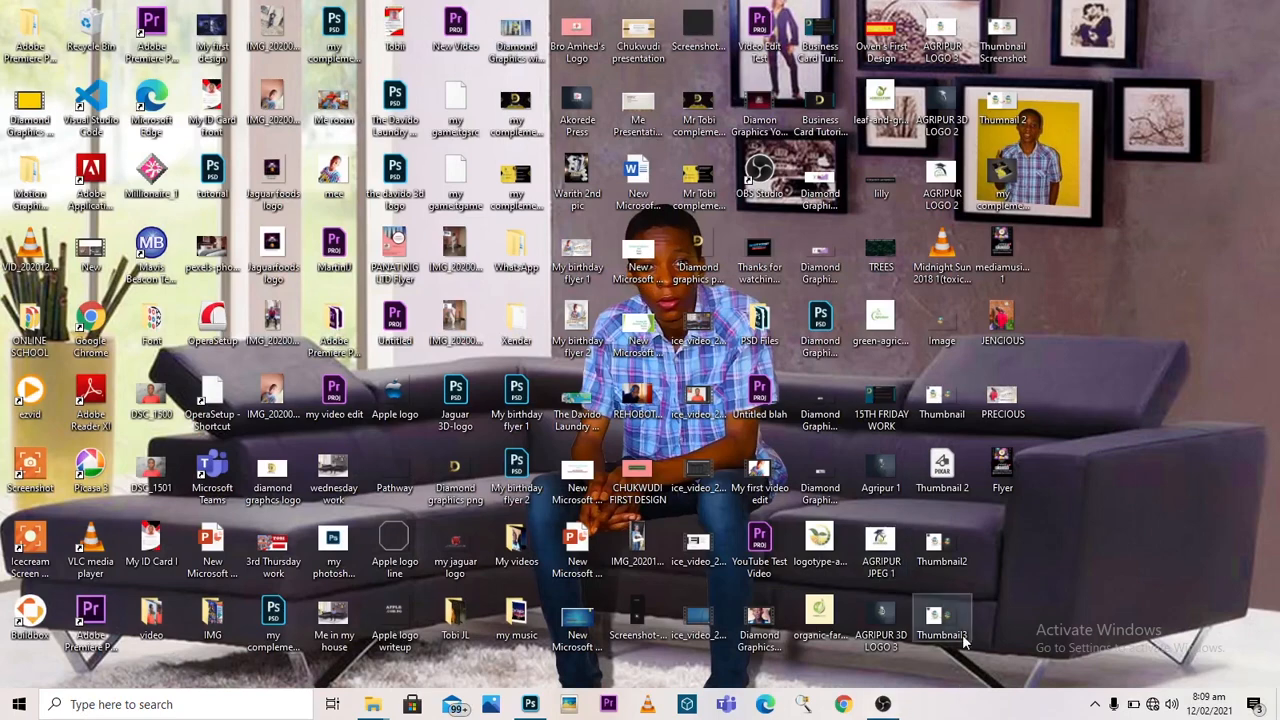